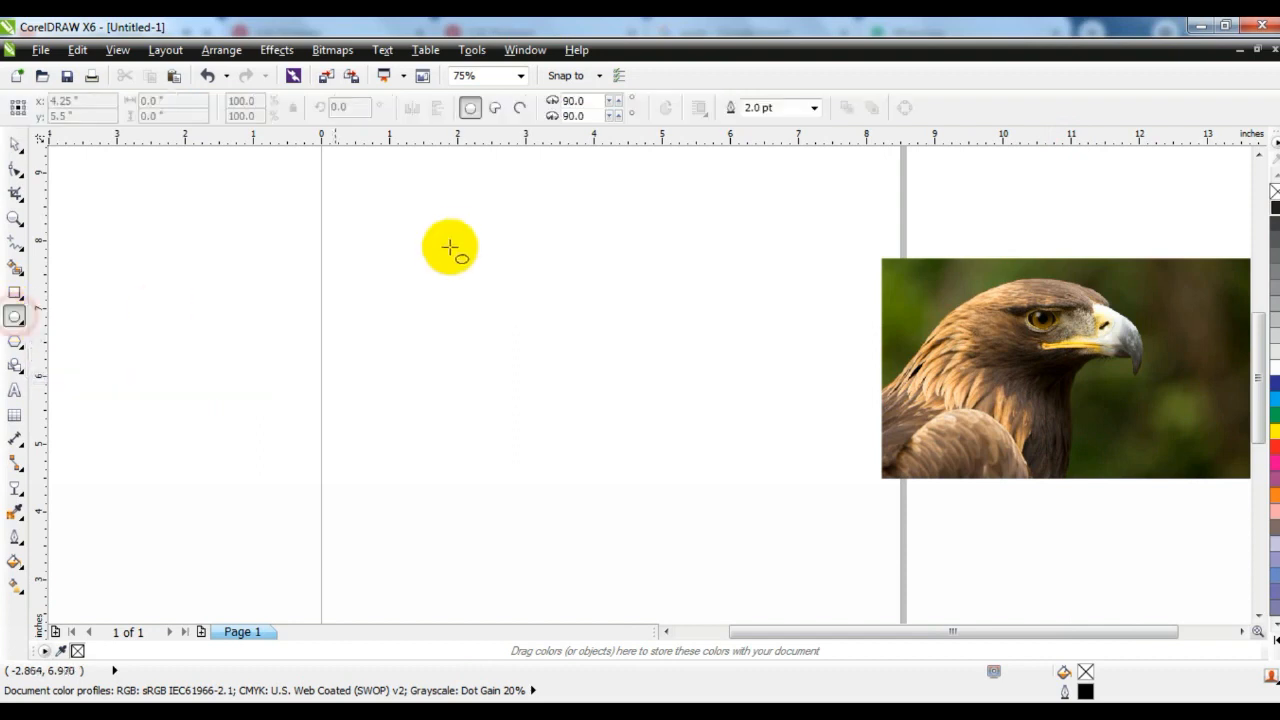
Draw a circle about 4.5 inches in diameter and move the eagle photo over it.
{"action": "left_click_drag", "start_coordinate": [430, 222], "coordinate": [565, 528]}
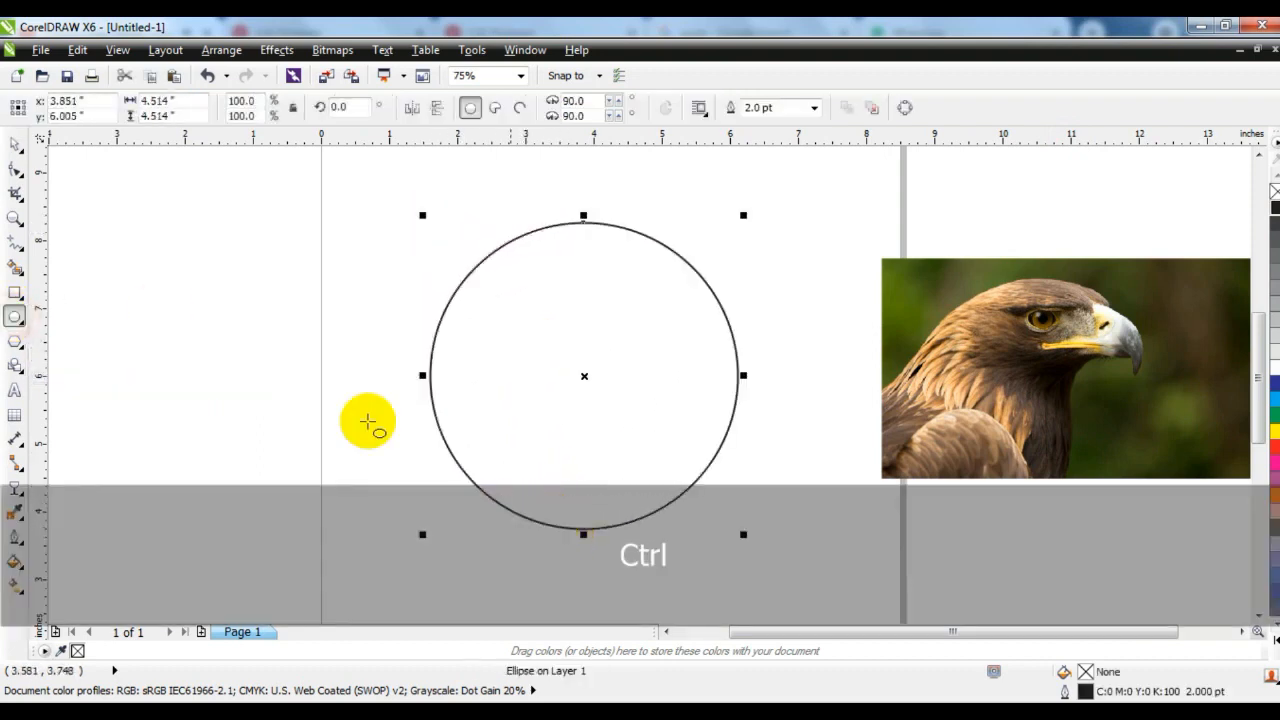
{"action": "left_click", "coordinate": [15, 143]}
{"action": "left_click_drag", "start_coordinate": [614, 366], "coordinate": [600, 352]}
{"action": "left_click_drag", "start_coordinate": [968, 376], "coordinate": [459, 406]}
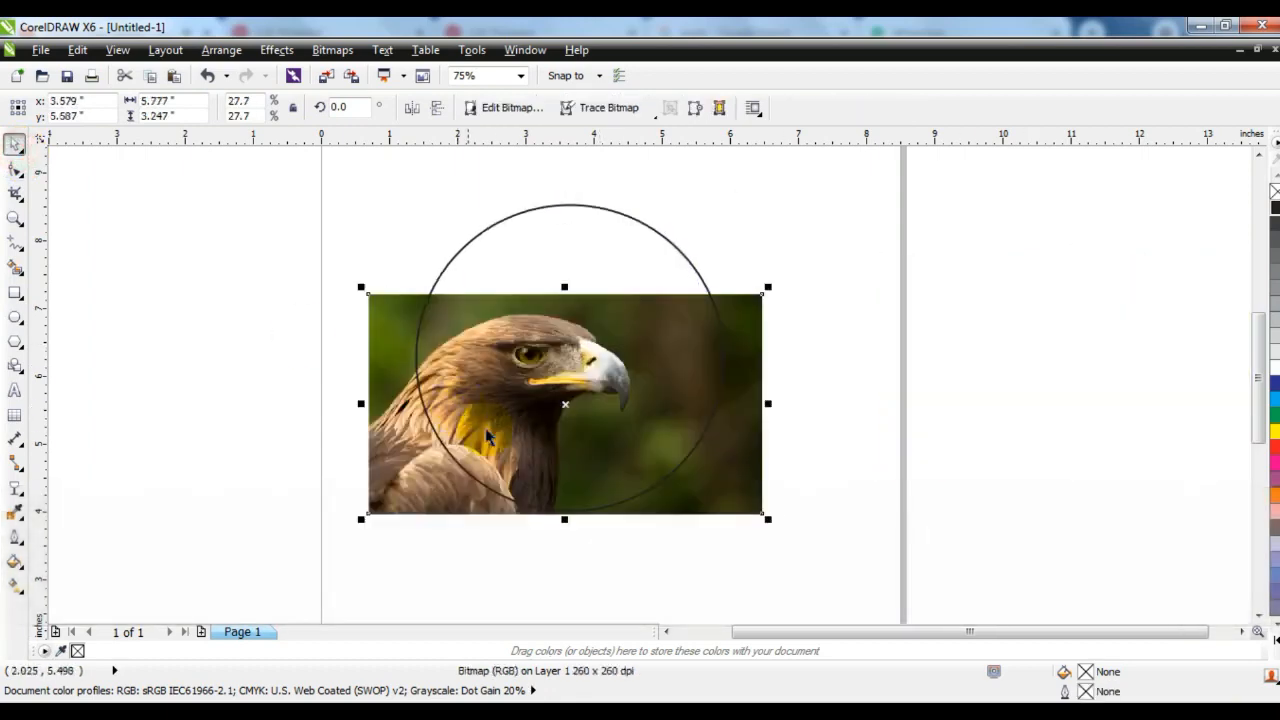
Rotate the eagle photo to about 329.5°, scale it down to about 19%, and position it across the circle's lower half.
{"action": "left_click", "coordinate": [732, 450]}
{"action": "left_click_drag", "start_coordinate": [764, 522], "coordinate": [657, 572]}
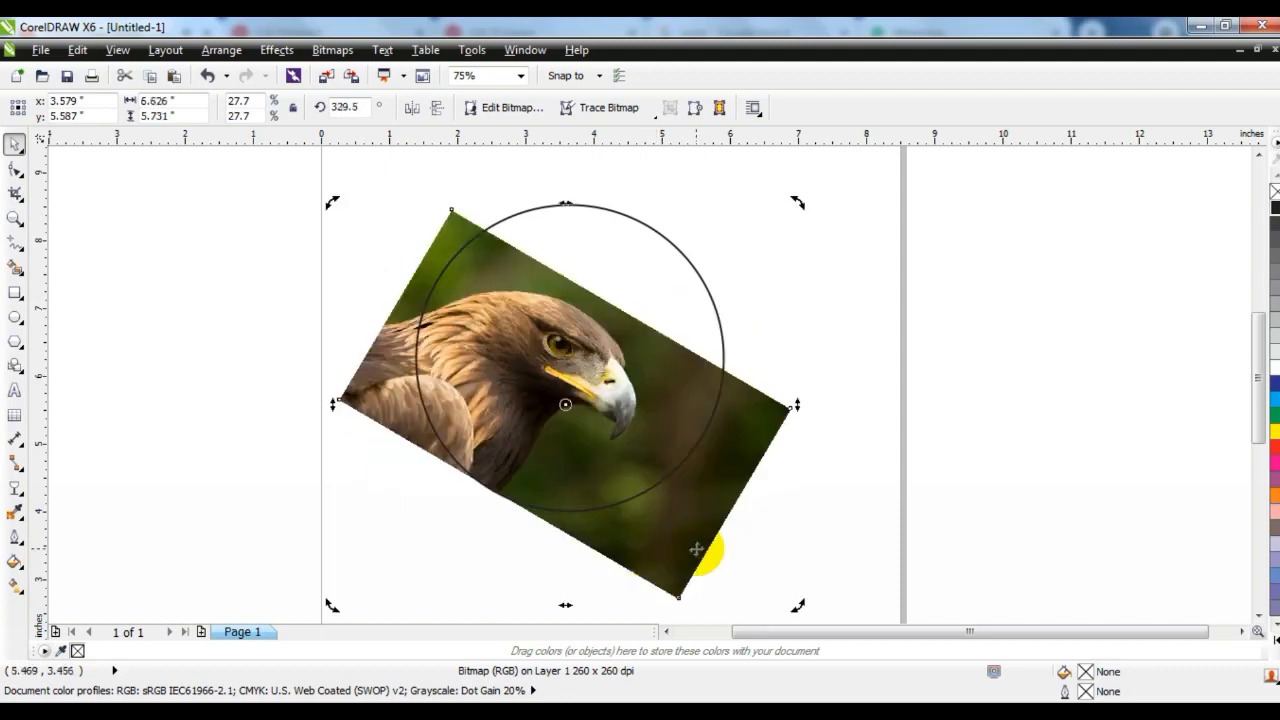
{"action": "left_click", "coordinate": [696, 549]}
{"action": "left_click_drag", "start_coordinate": [333, 202], "coordinate": [395, 269]}
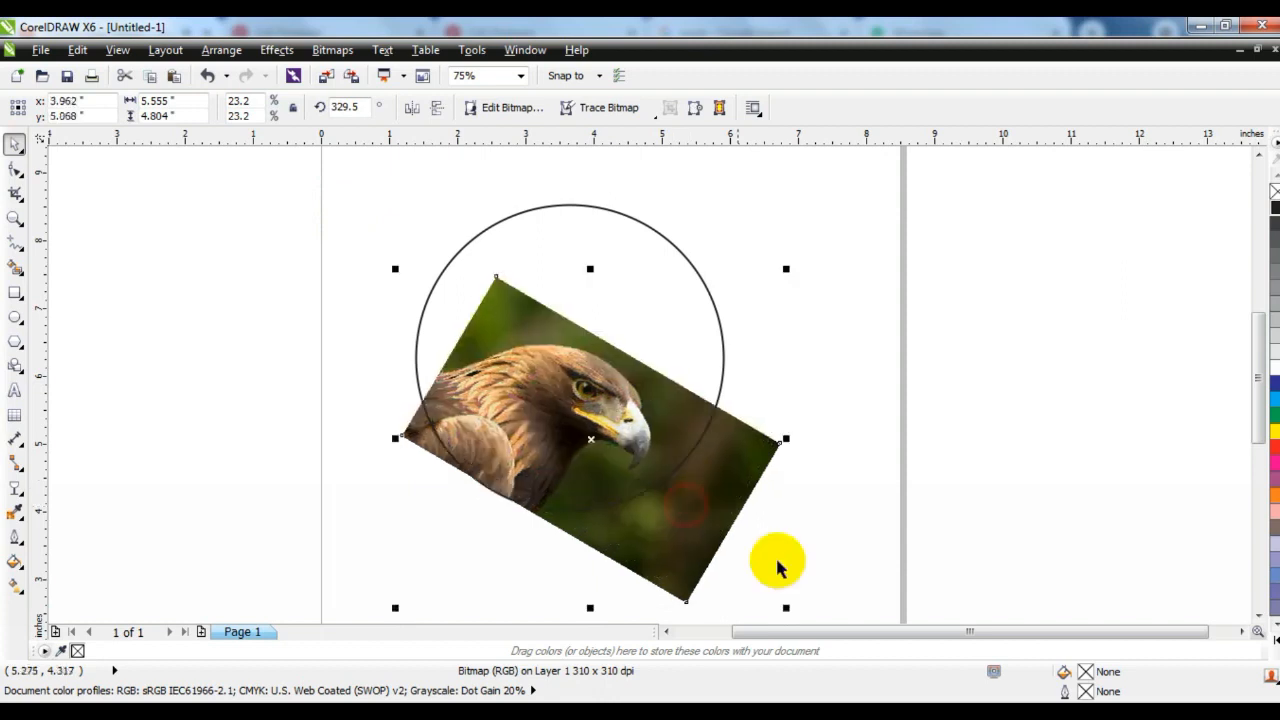
{"action": "left_click_drag", "start_coordinate": [787, 606], "coordinate": [717, 548]}
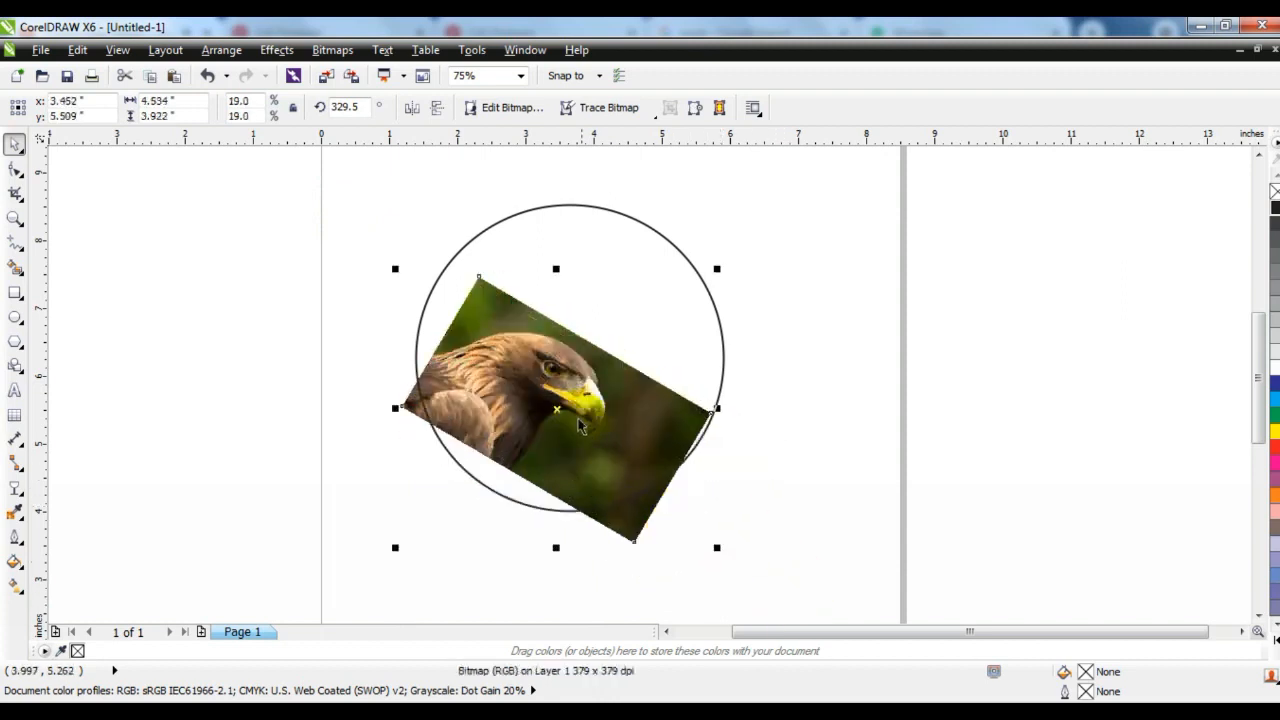
{"action": "left_click_drag", "start_coordinate": [560, 409], "coordinate": [576, 416]}
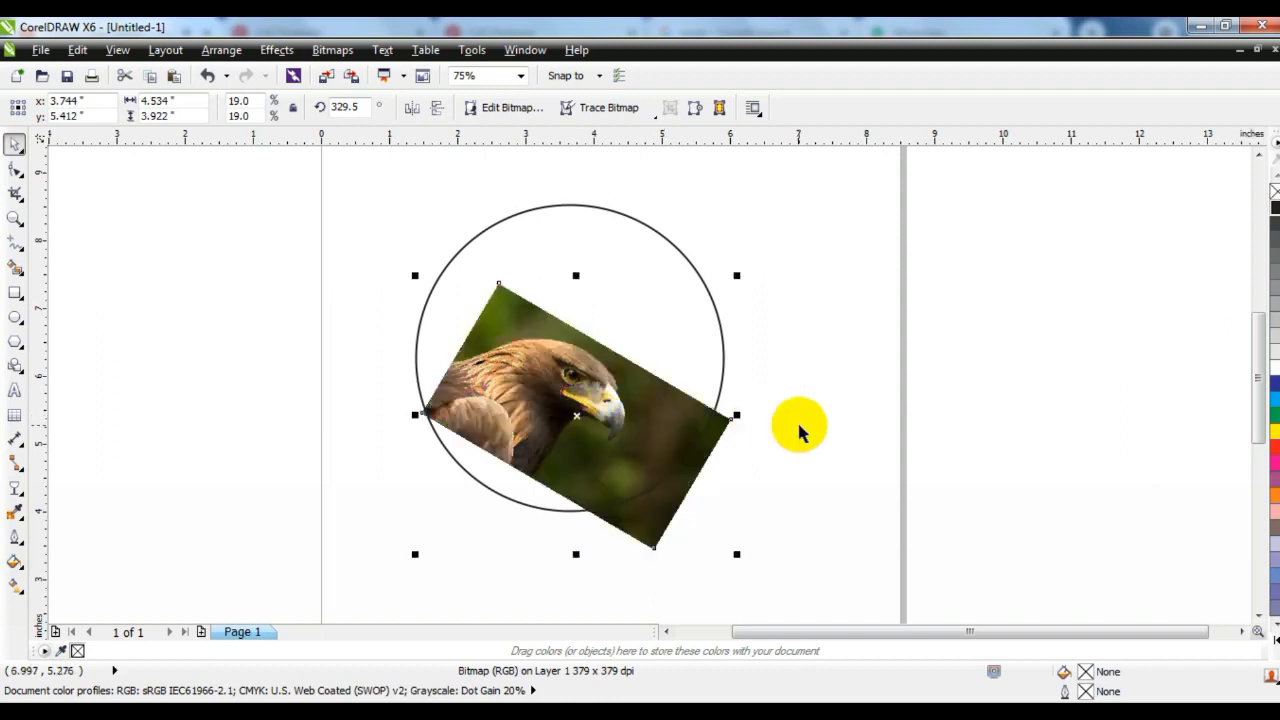
{"action": "left_click", "coordinate": [799, 432]}
Draw connected straight segments from the beak tip to the top of the beak, across to the circle's left edge and slightly outside it.
{"action": "left_click", "coordinate": [15, 217]}
{"action": "left_click_drag", "start_coordinate": [400, 189], "coordinate": [814, 549]}
{"action": "left_click_drag", "start_coordinate": [364, 289], "coordinate": [843, 563]}
{"action": "left_click", "coordinate": [15, 243]}
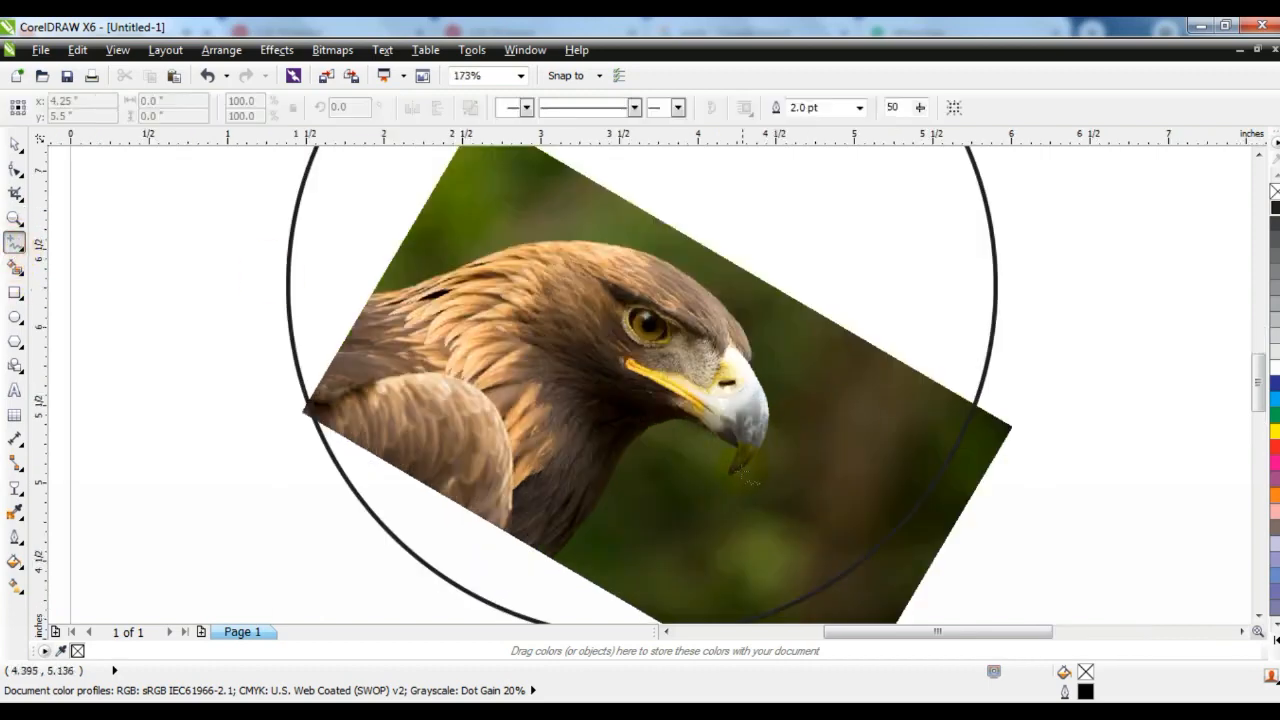
{"action": "left_click", "coordinate": [732, 476]}
{"action": "double_click", "coordinate": [749, 362]}
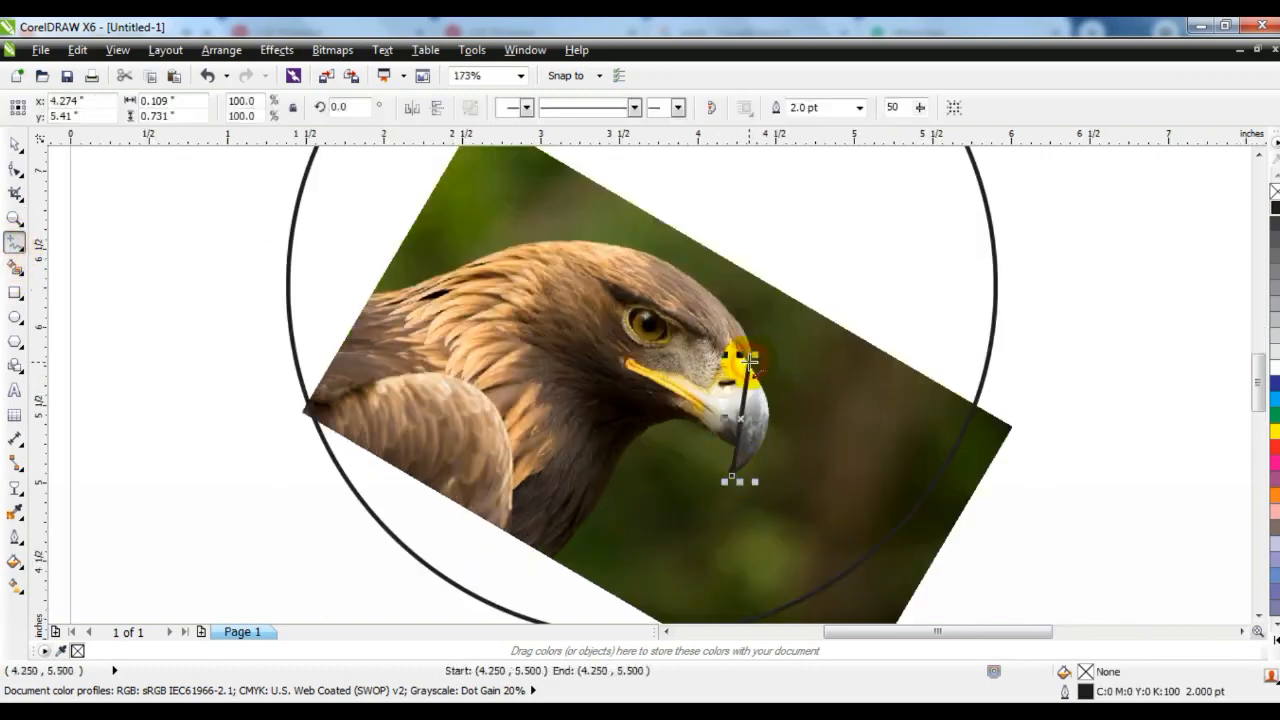
{"action": "double_click", "coordinate": [295, 361]}
{"action": "left_click", "coordinate": [204, 416]}
Extend the outline from the beak tip to the beak's underside, down to the circle's lower edge and slightly past it.
{"action": "left_click", "coordinate": [732, 475]}
{"action": "double_click", "coordinate": [725, 439]}
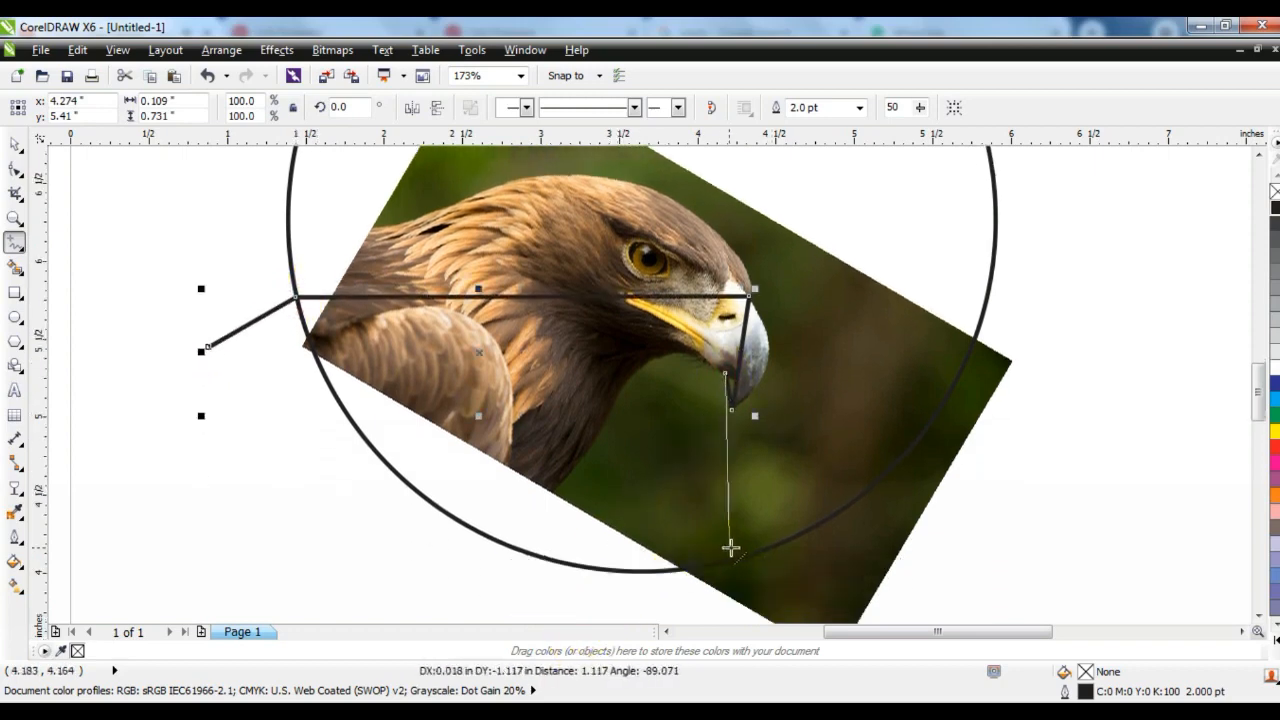
{"action": "double_click", "coordinate": [736, 556]}
{"action": "left_click", "coordinate": [737, 585]}
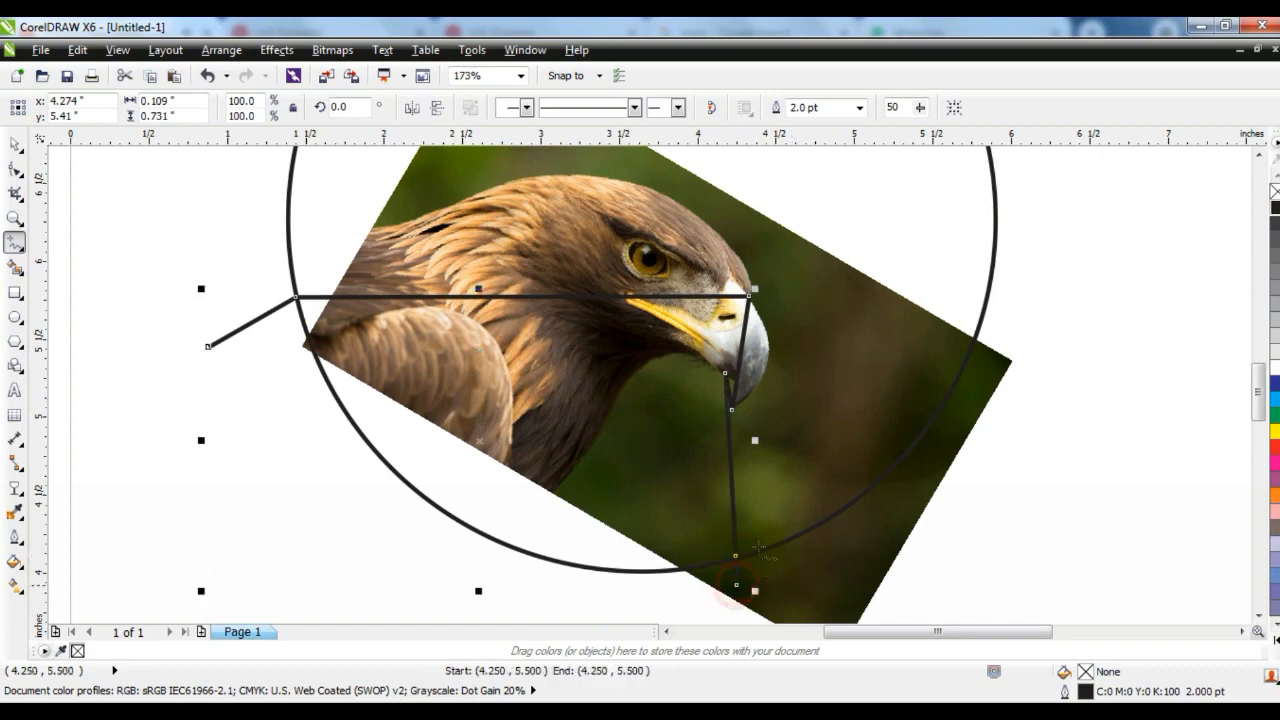
Convert all segments of the eagle outline to curves and bend the front beak segment along the photo's beak.
{"action": "left_click", "coordinate": [15, 170]}
{"action": "left_click_drag", "start_coordinate": [229, 206], "coordinate": [830, 610]}
{"action": "left_click", "coordinate": [263, 107]}
{"action": "left_click", "coordinate": [739, 342]}
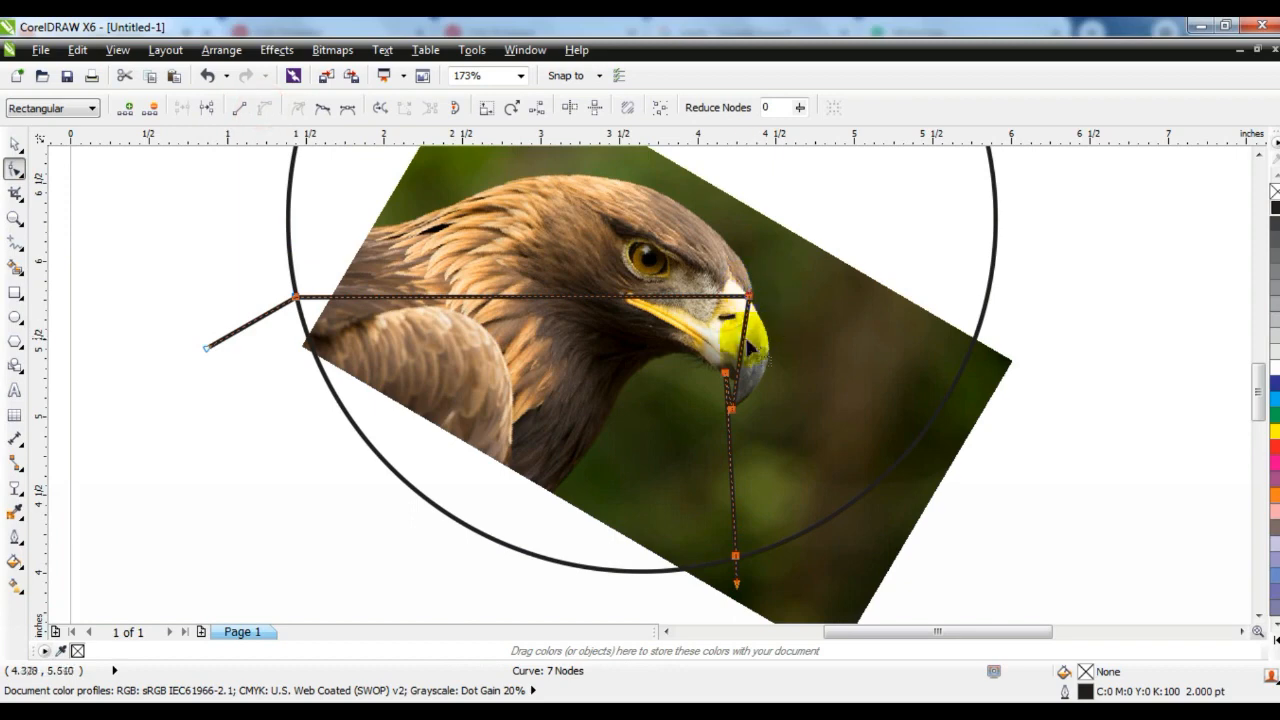
{"action": "left_click_drag", "start_coordinate": [743, 350], "coordinate": [772, 370]}
Bend the short segment under the beak to follow the inner edge of its hooked tip.
{"action": "left_click", "coordinate": [15, 217]}
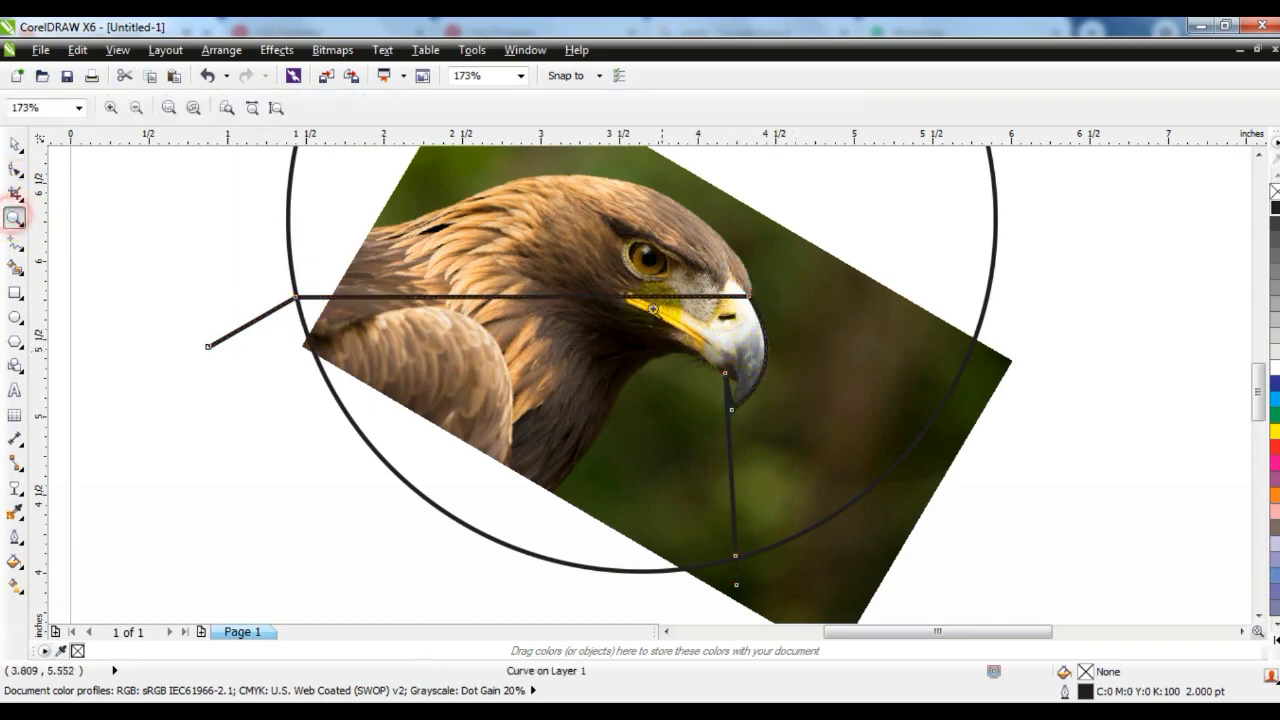
{"action": "left_click_drag", "start_coordinate": [653, 310], "coordinate": [856, 447]}
{"action": "left_click", "coordinate": [15, 169]}
{"action": "left_click_drag", "start_coordinate": [553, 416], "coordinate": [583, 403]}
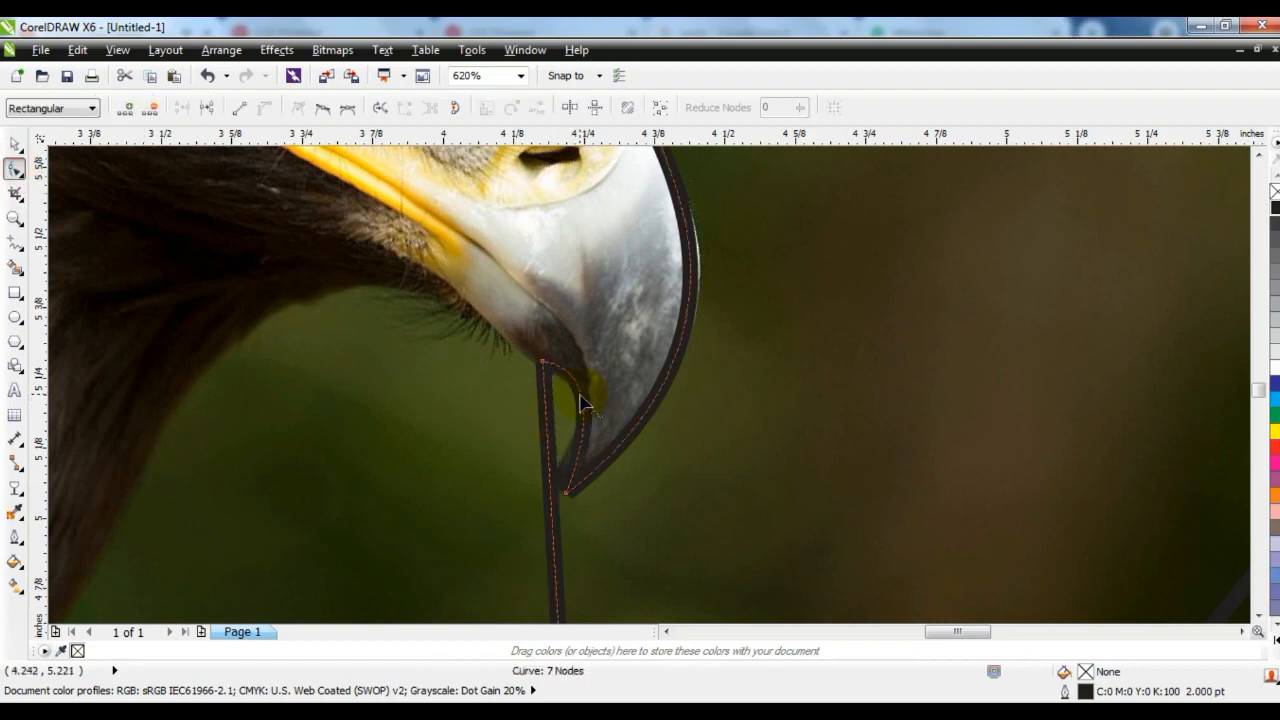
{"action": "left_click", "coordinate": [583, 403]}
Shape the throat segment into a round curve sweeping from under the beak to the circle's lower edge.
{"action": "key", "text": "F3"}
{"action": "key", "text": "F3"}
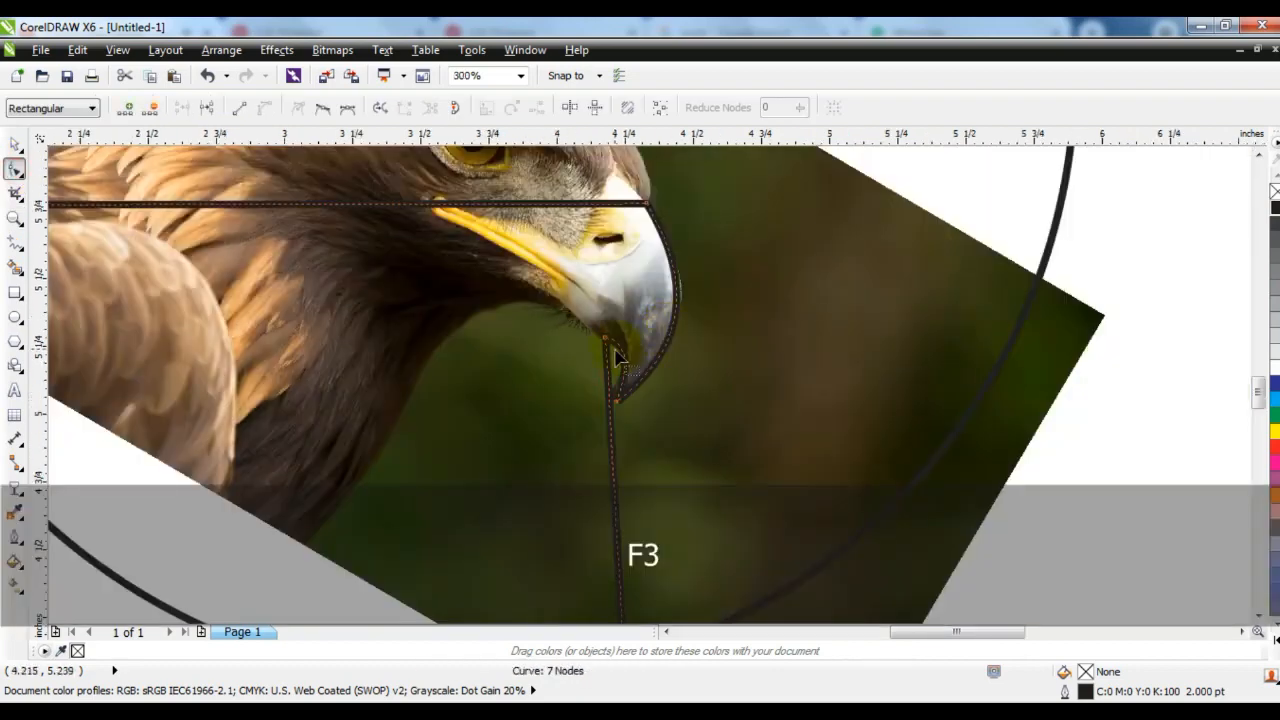
{"action": "left_click", "coordinate": [610, 343]}
{"action": "left_click_drag", "start_coordinate": [613, 396], "coordinate": [532, 287]}
{"action": "left_click_drag", "start_coordinate": [622, 467], "coordinate": [420, 478]}
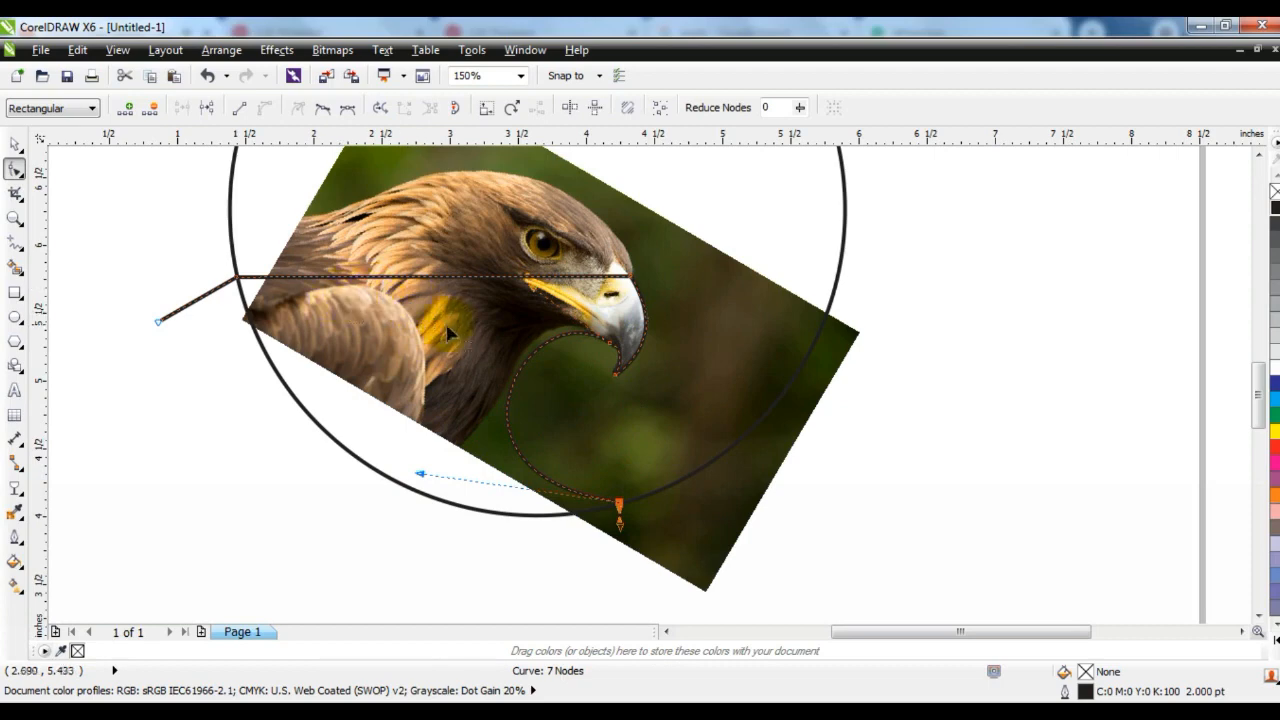
{"action": "left_click_drag", "start_coordinate": [528, 290], "coordinate": [496, 276]}
Curve the long upper segment into an arch following the eagle's head and back of the neck.
{"action": "left_click", "coordinate": [631, 277]}
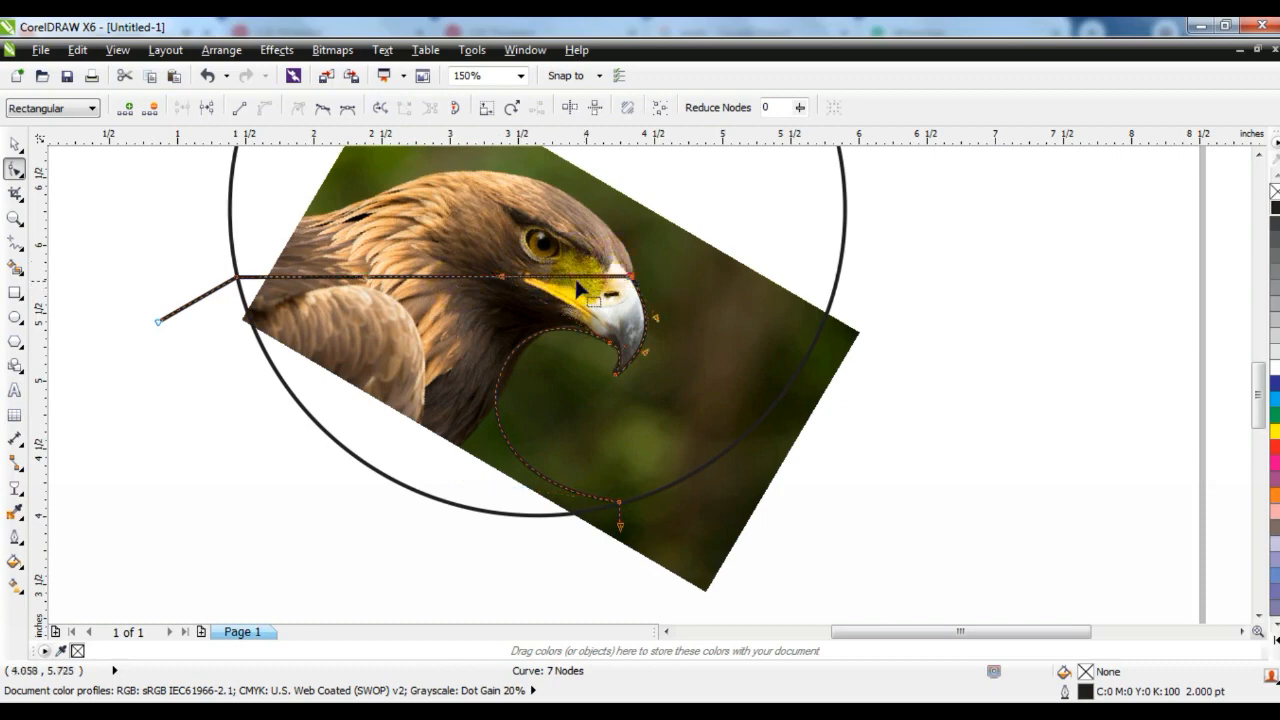
{"action": "left_click_drag", "start_coordinate": [509, 282], "coordinate": [575, 220]}
{"action": "left_click_drag", "start_coordinate": [228, 269], "coordinate": [256, 290]}
{"action": "left_click_drag", "start_coordinate": [424, 228], "coordinate": [397, 158]}
{"action": "left_click_drag", "start_coordinate": [626, 208], "coordinate": [643, 206]}
{"action": "left_click_drag", "start_coordinate": [395, 162], "coordinate": [395, 193]}
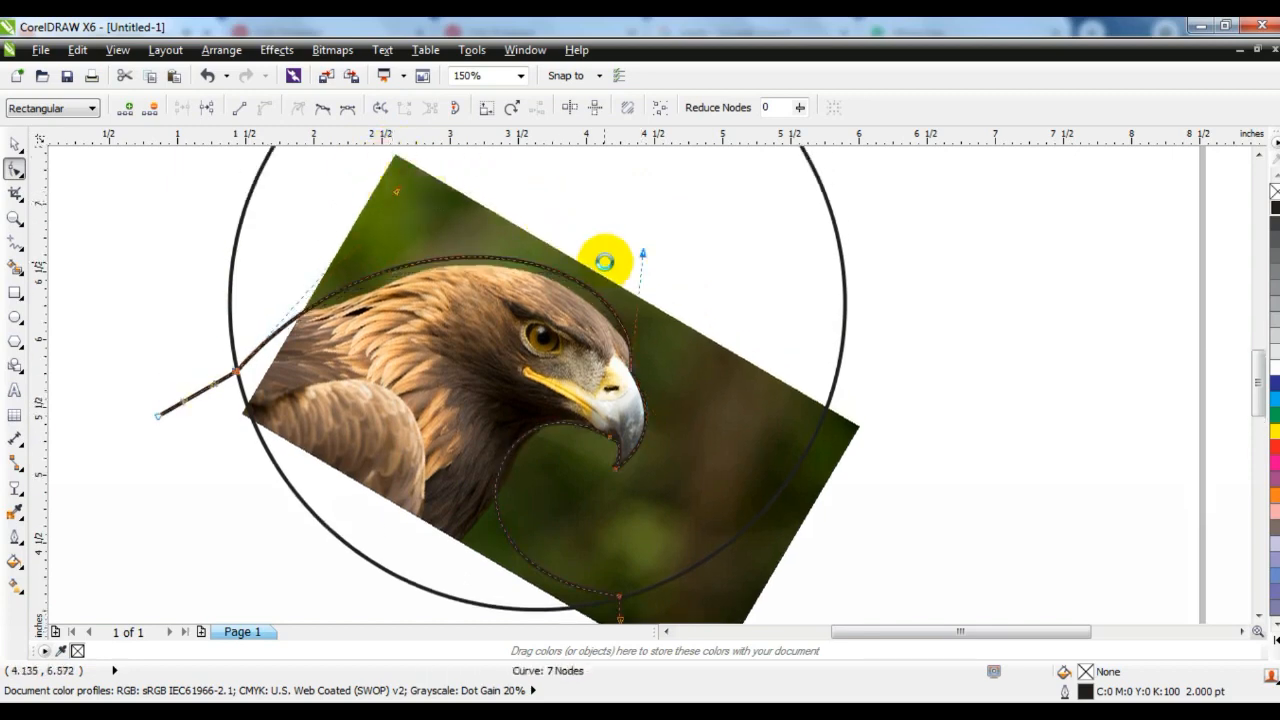
Move the eagle photo out of the circle to the right of the traced outline.
{"action": "key", "text": "F3"}
{"action": "left_click", "coordinate": [14, 143]}
{"action": "left_click", "coordinate": [222, 406]}
{"action": "left_click_drag", "start_coordinate": [709, 371], "coordinate": [1090, 406]}
{"action": "left_click", "coordinate": [775, 420]}
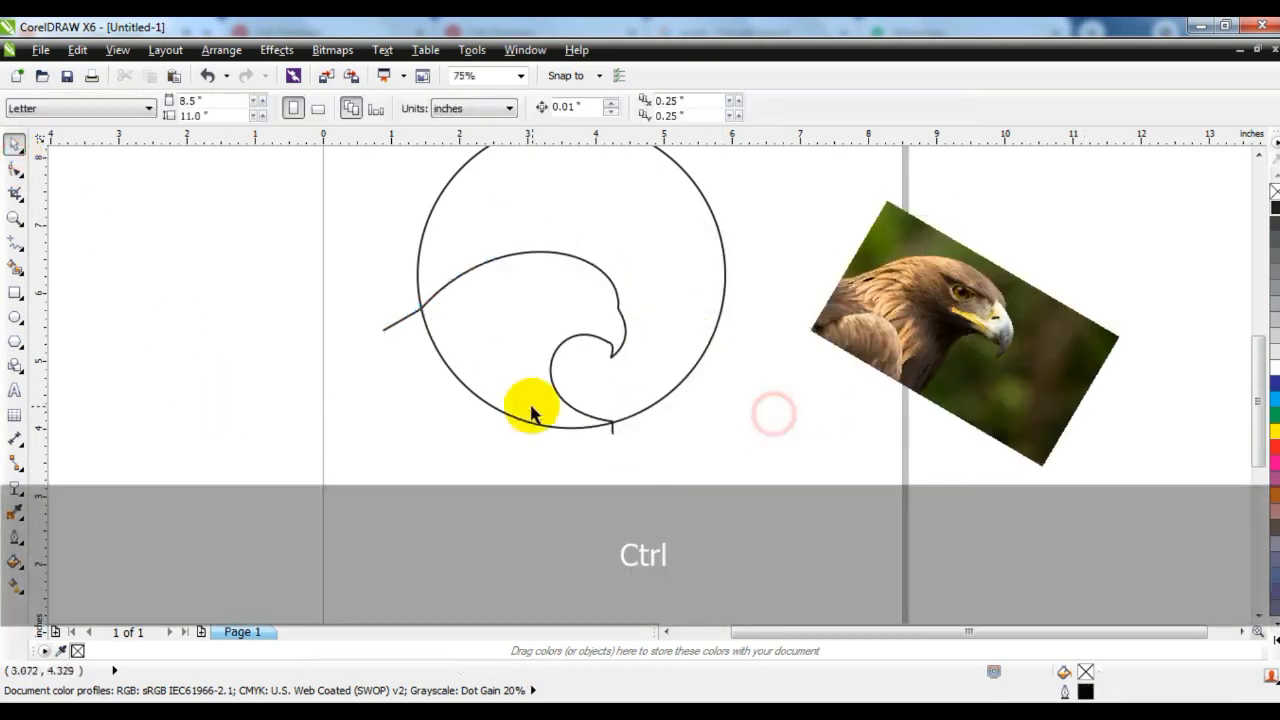
Duplicate the circle in place by copying and pasting it.
{"action": "key", "text": "F3"}
{"action": "key", "text": "Escape"}
{"action": "left_click", "coordinate": [14, 217]}
{"action": "left_click_drag", "start_coordinate": [420, 249], "coordinate": [686, 423]}
{"action": "left_click", "coordinate": [14, 148]}
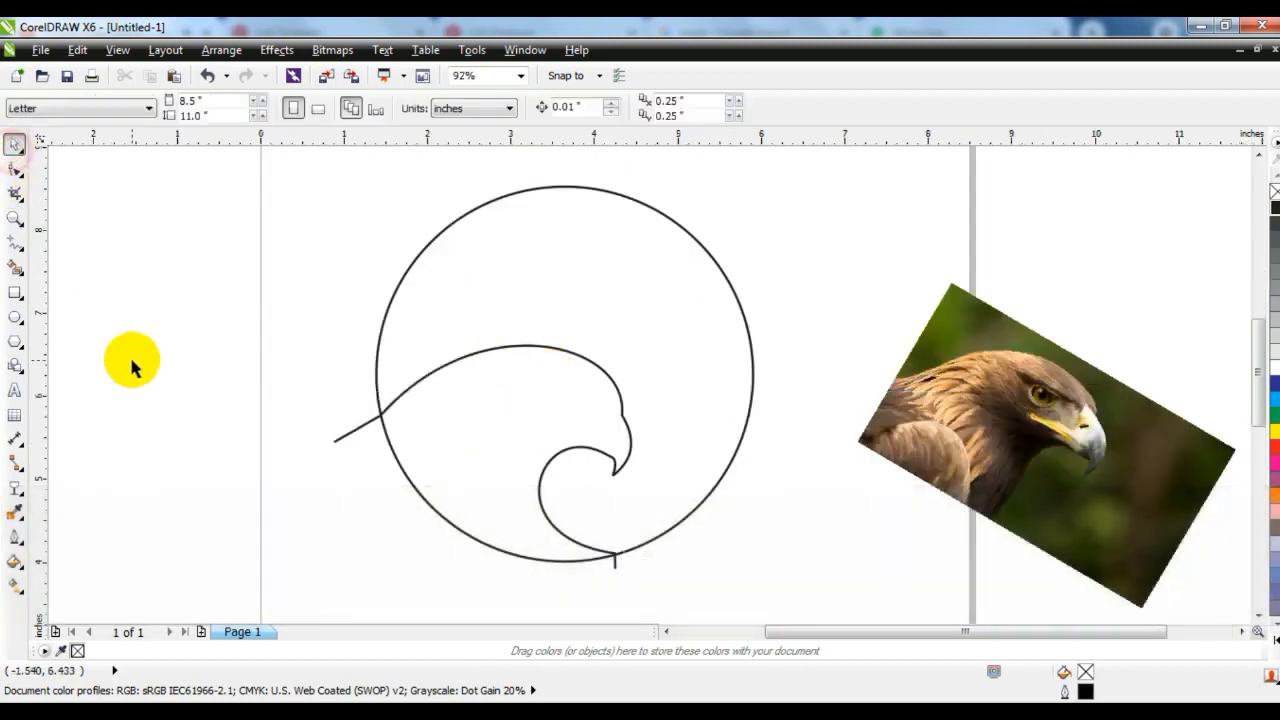
{"action": "left_click", "coordinate": [553, 283]}
{"action": "right_click", "coordinate": [553, 283]}
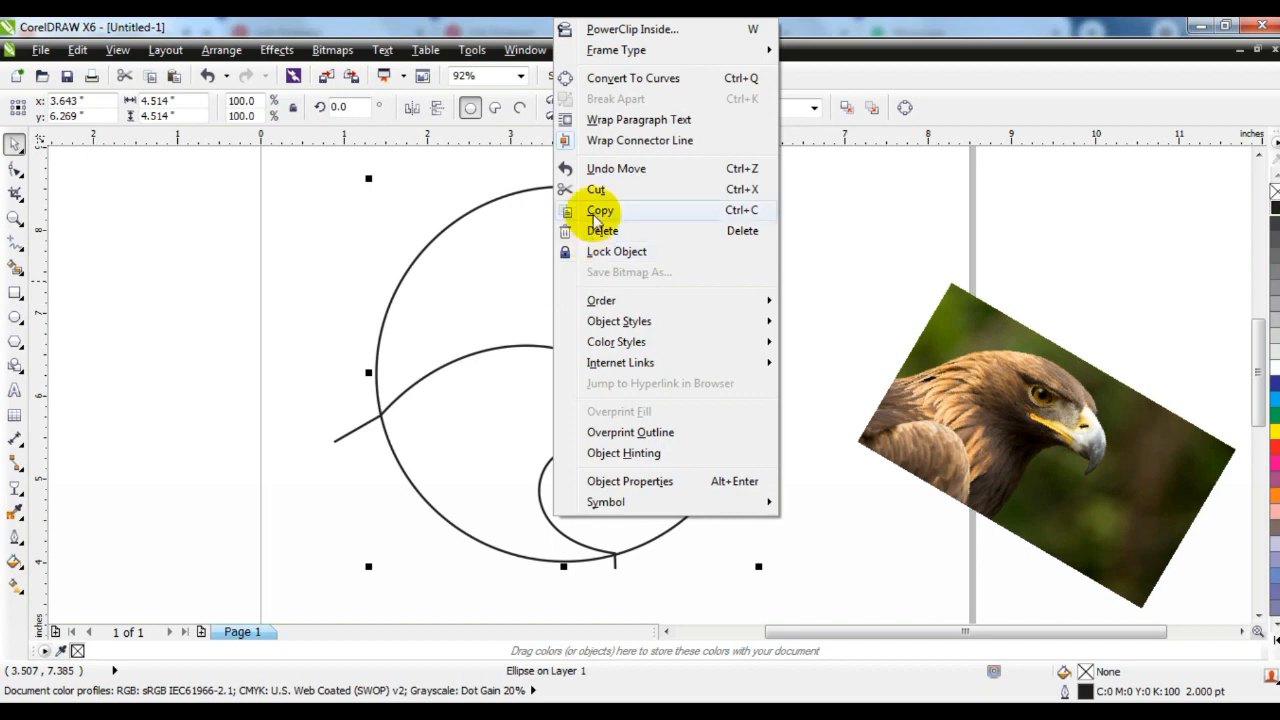
{"action": "left_click", "coordinate": [592, 214]}
{"action": "left_click", "coordinate": [237, 291]}
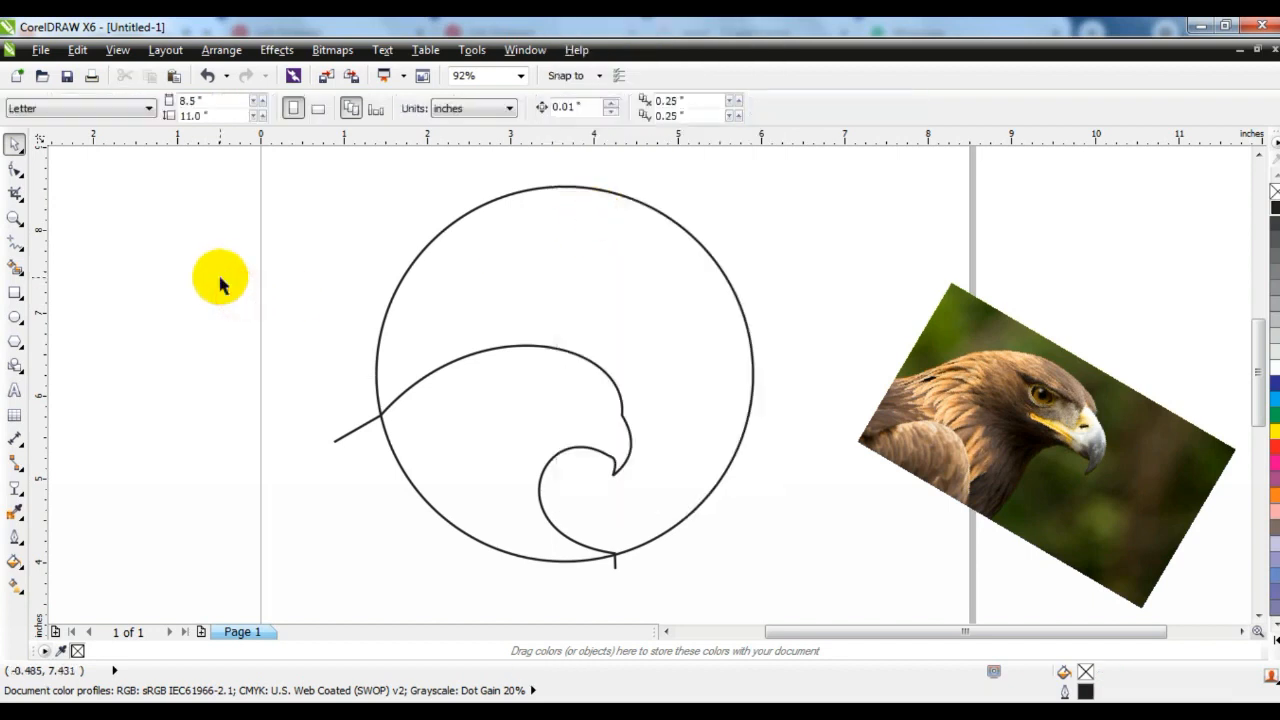
{"action": "right_click", "coordinate": [221, 285]}
{"action": "left_click", "coordinate": [268, 400]}
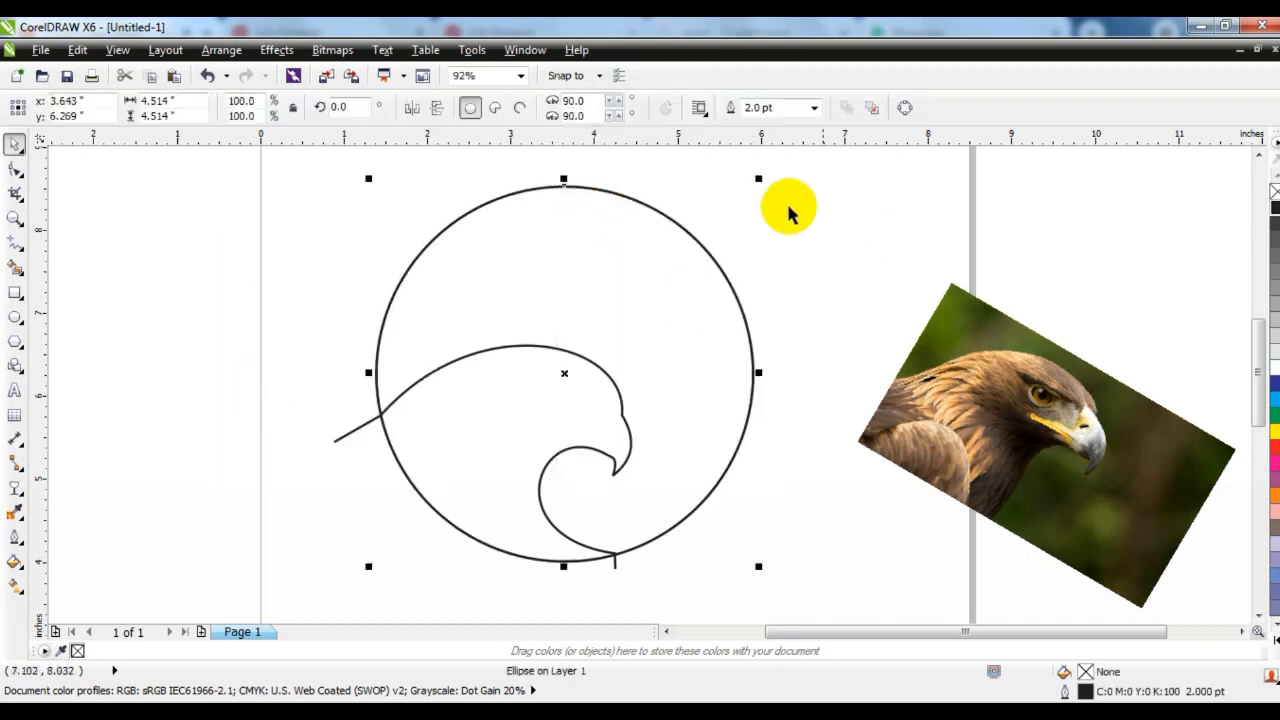
Shrink the duplicate circle to about 3.06 inches and fit it inside the large circle, meeting its lower edge beneath the throat curve.
{"action": "mouse_move", "coordinate": [759, 181]}
{"action": "left_mouse_down"}
{"action": "mouse_move", "coordinate": [734, 229]}
{"action": "mouse_move", "coordinate": [649, 297]}
{"action": "mouse_move", "coordinate": [689, 342]}
{"action": "left_mouse_up"}
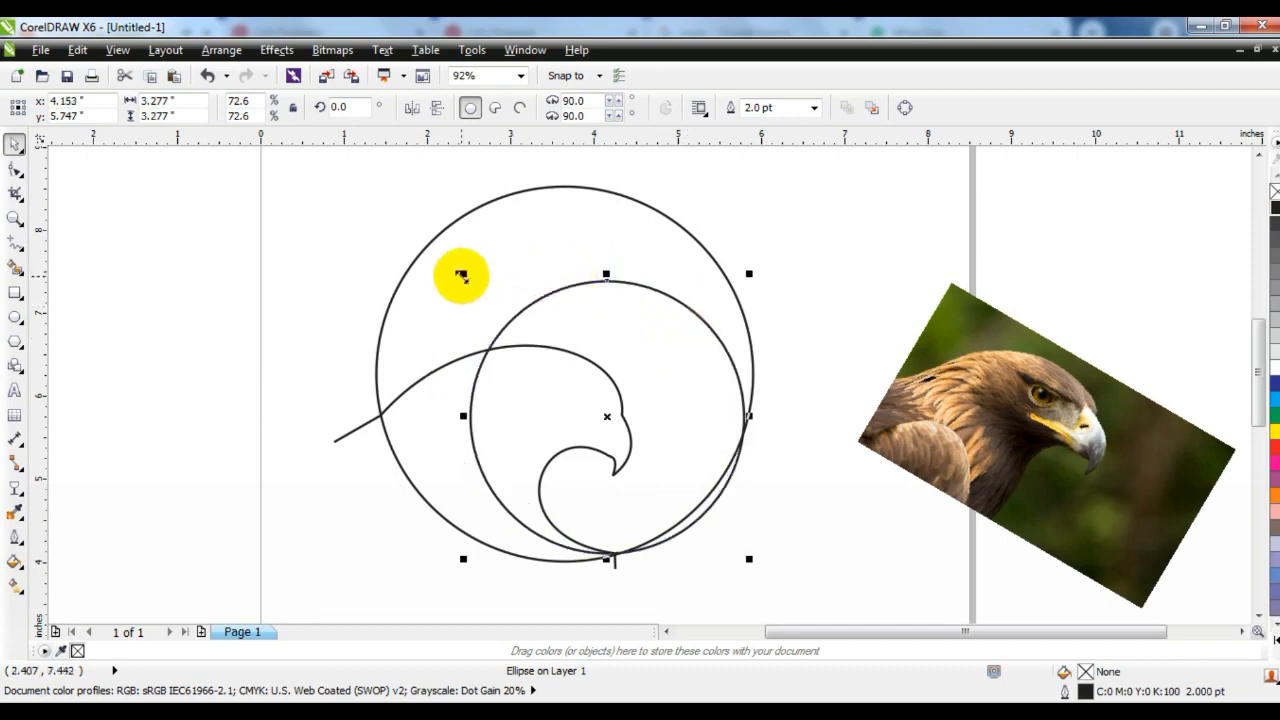
{"action": "left_click", "coordinate": [463, 273]}
{"action": "left_click_drag", "start_coordinate": [749, 273], "coordinate": [739, 285]}
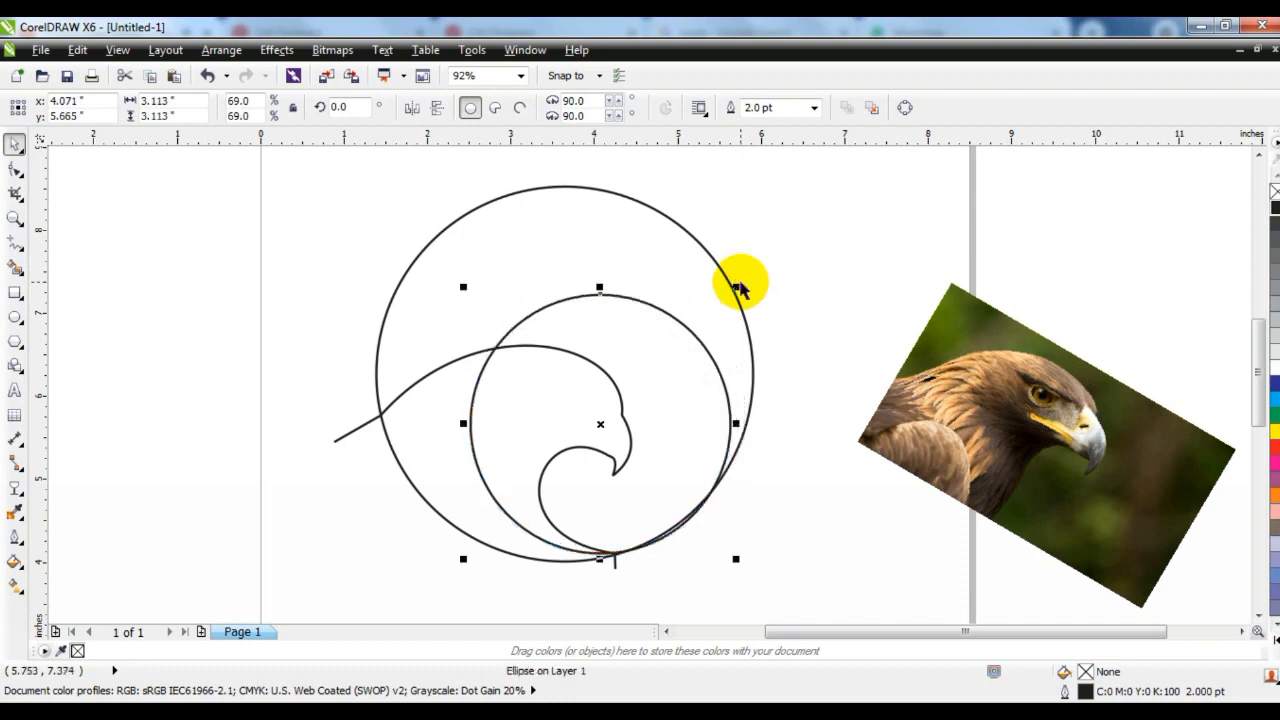
{"action": "left_click_drag", "start_coordinate": [735, 286], "coordinate": [731, 292]}
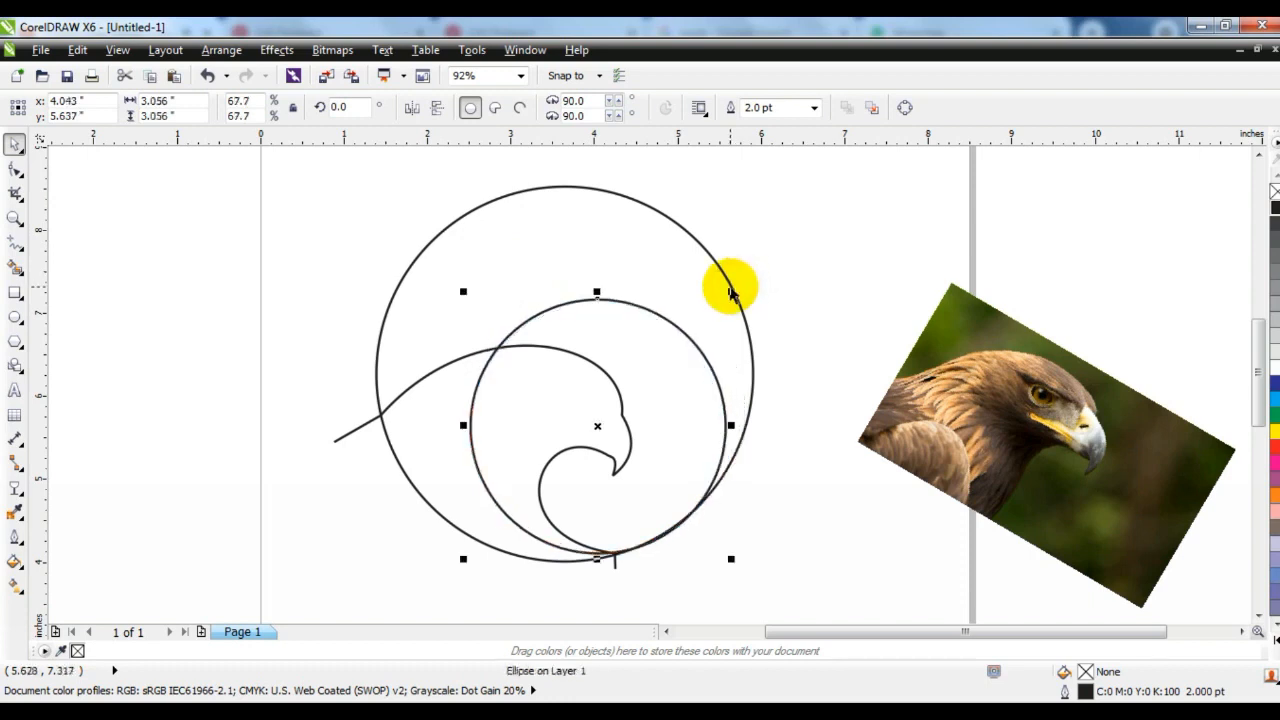
{"action": "left_click", "coordinate": [782, 329]}
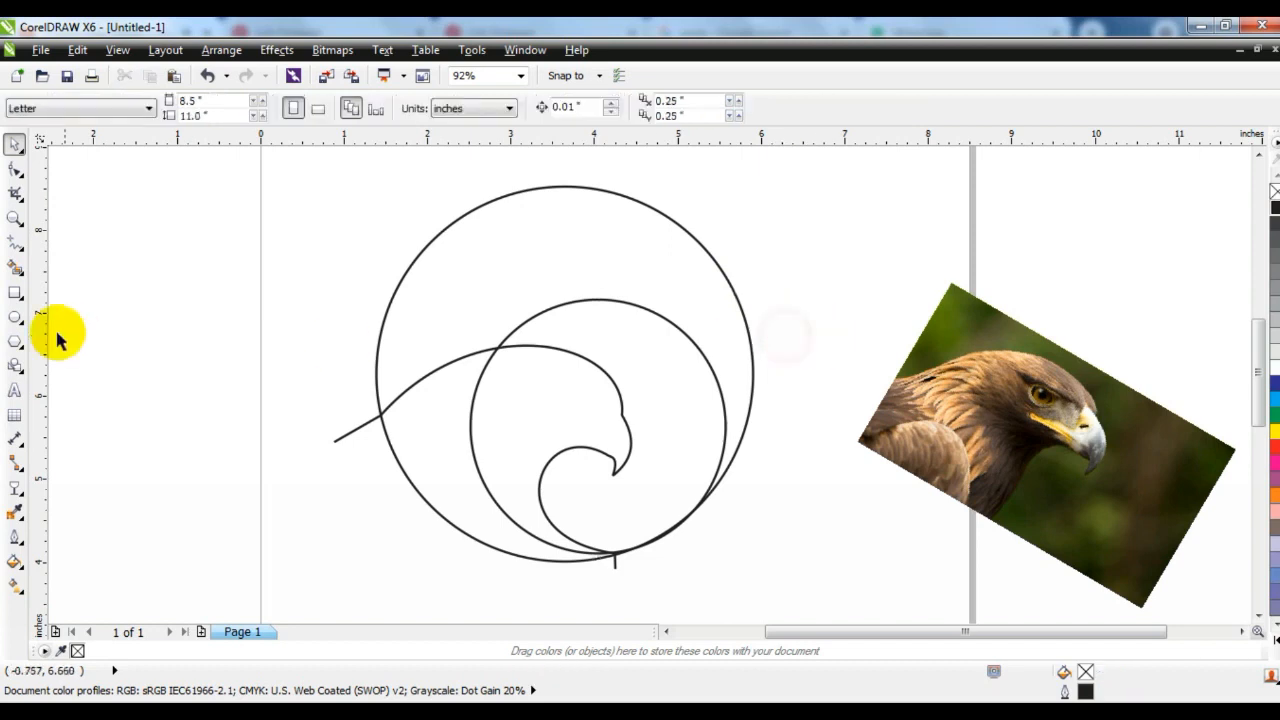
Smart-fill the eagle's head, the neck area and the crescent between the two circles.
{"action": "left_click", "coordinate": [16, 267]}
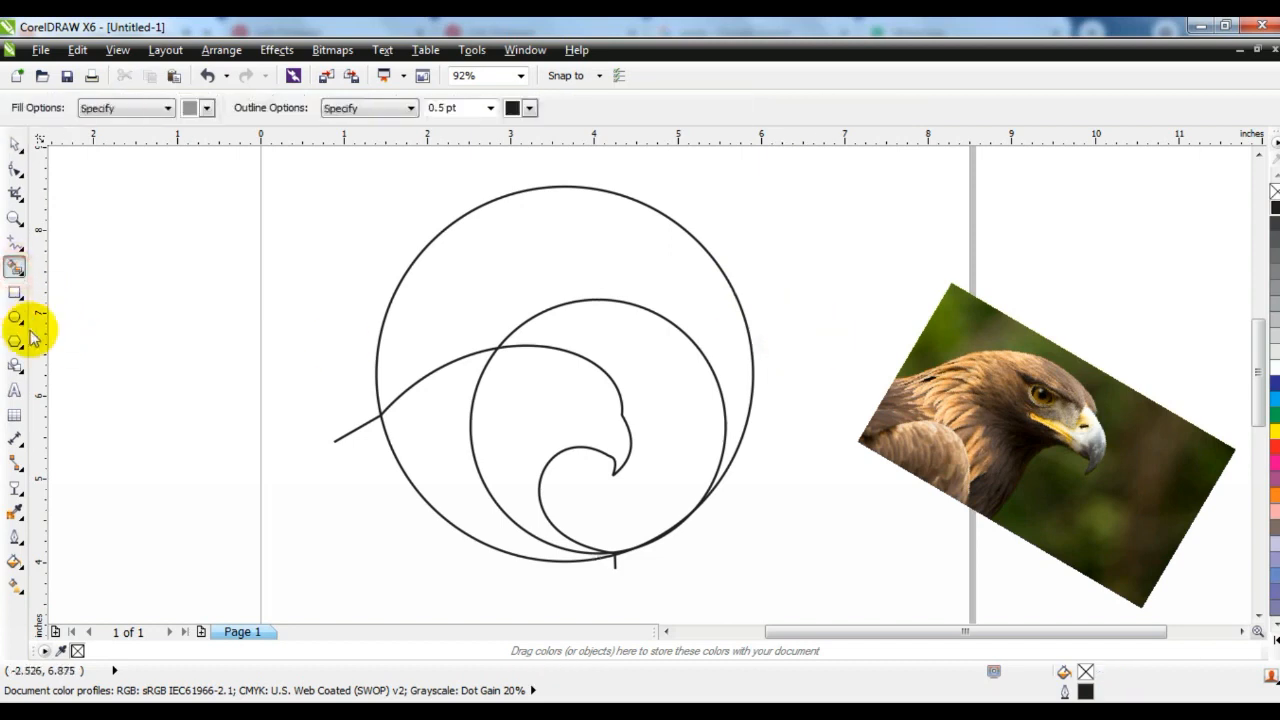
{"action": "left_click", "coordinate": [508, 430]}
{"action": "left_click", "coordinate": [457, 486]}
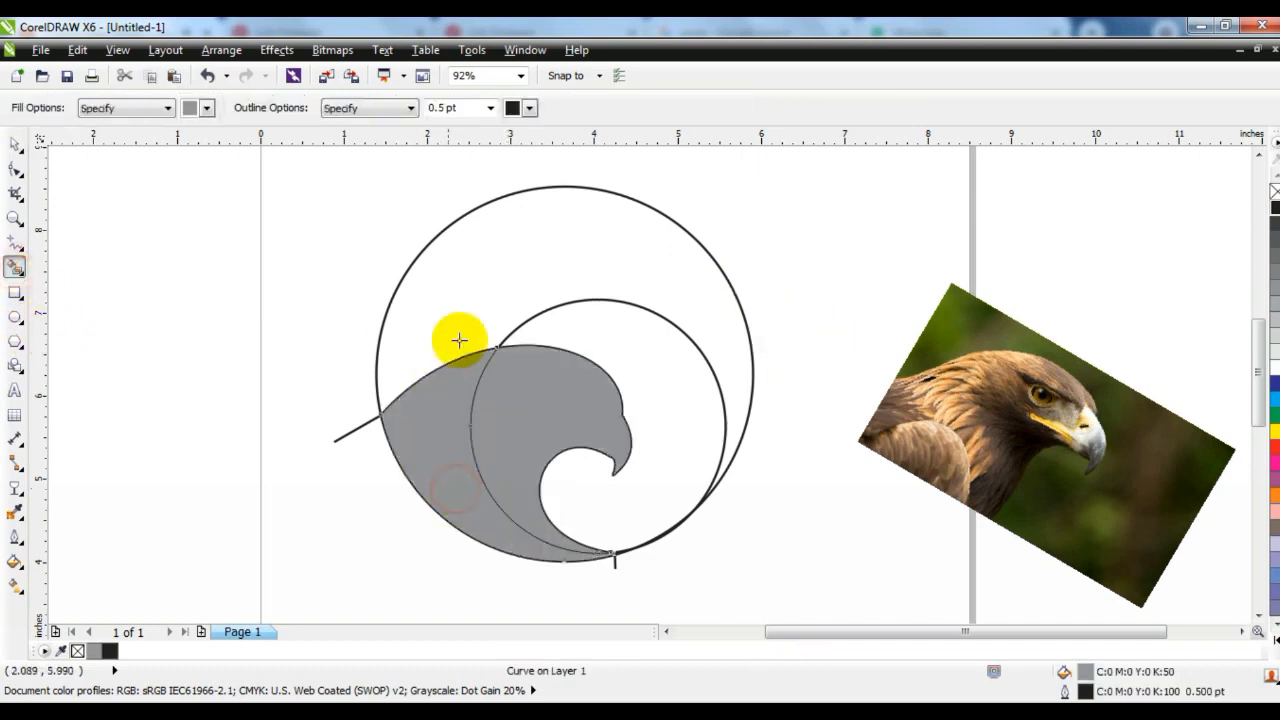
{"action": "left_click", "coordinate": [463, 325]}
Delete the original traced outline and both construction circles, keeping the filled shapes.
{"action": "left_click", "coordinate": [15, 144]}
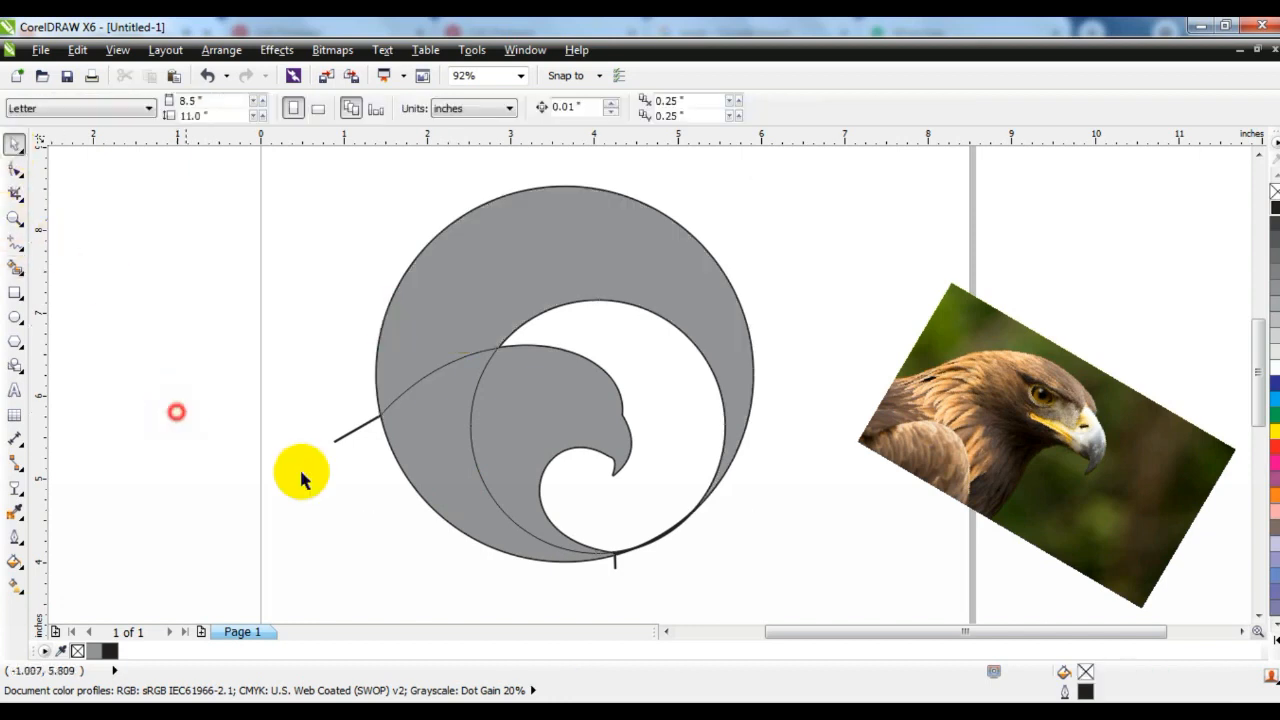
{"action": "left_click", "coordinate": [341, 439]}
{"action": "key", "text": "Delete"}
{"action": "left_click", "coordinate": [657, 537]}
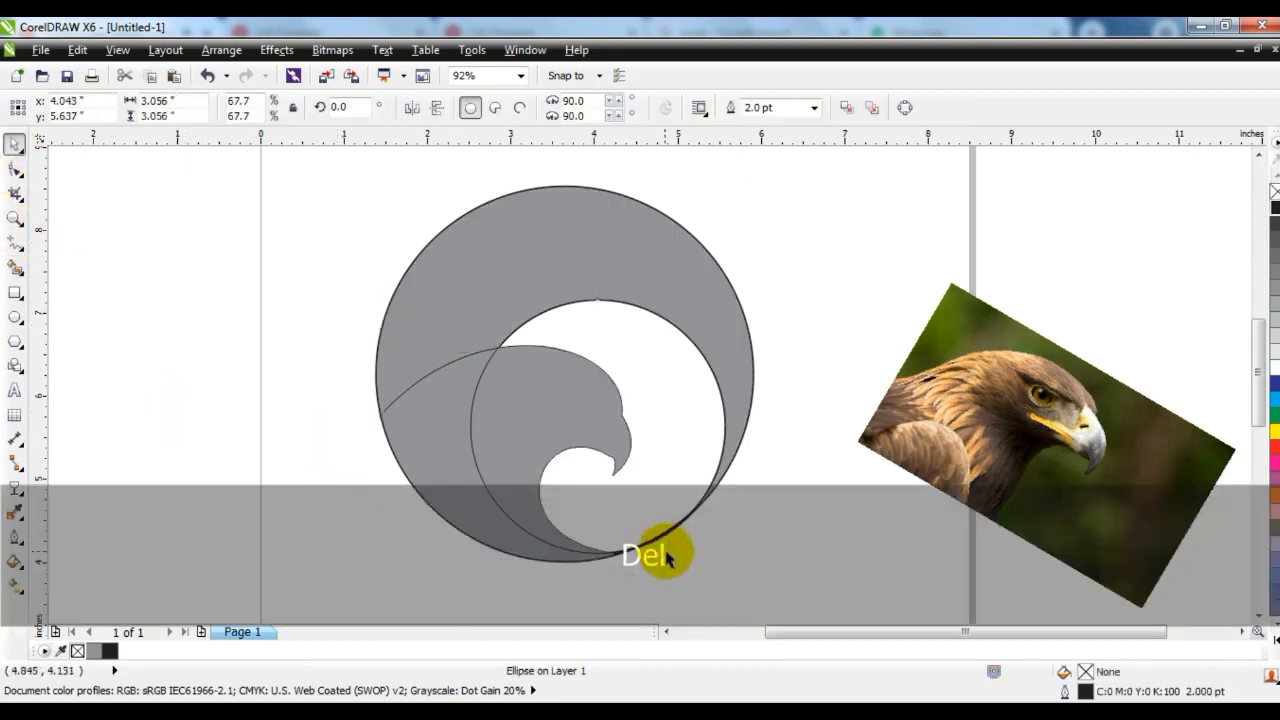
{"action": "key", "text": "Delete"}
{"action": "left_click", "coordinate": [672, 537]}
{"action": "key", "text": "Delete"}
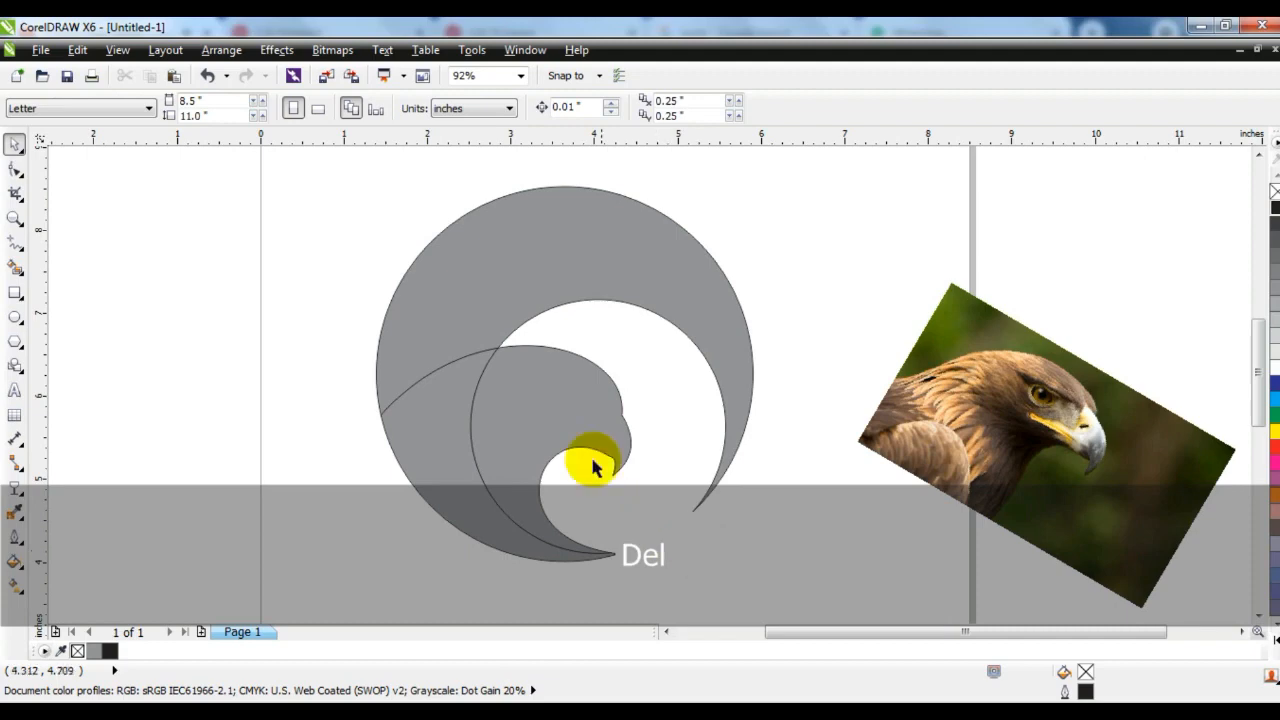
Weld the filled head, neck and crescent shapes into a single shape.
{"action": "left_click", "coordinate": [457, 457]}
{"action": "left_click", "coordinate": [444, 327], "text": "shift"}
{"action": "left_click", "coordinate": [446, 300], "text": "shift"}
{"action": "left_click", "coordinate": [595, 115]}
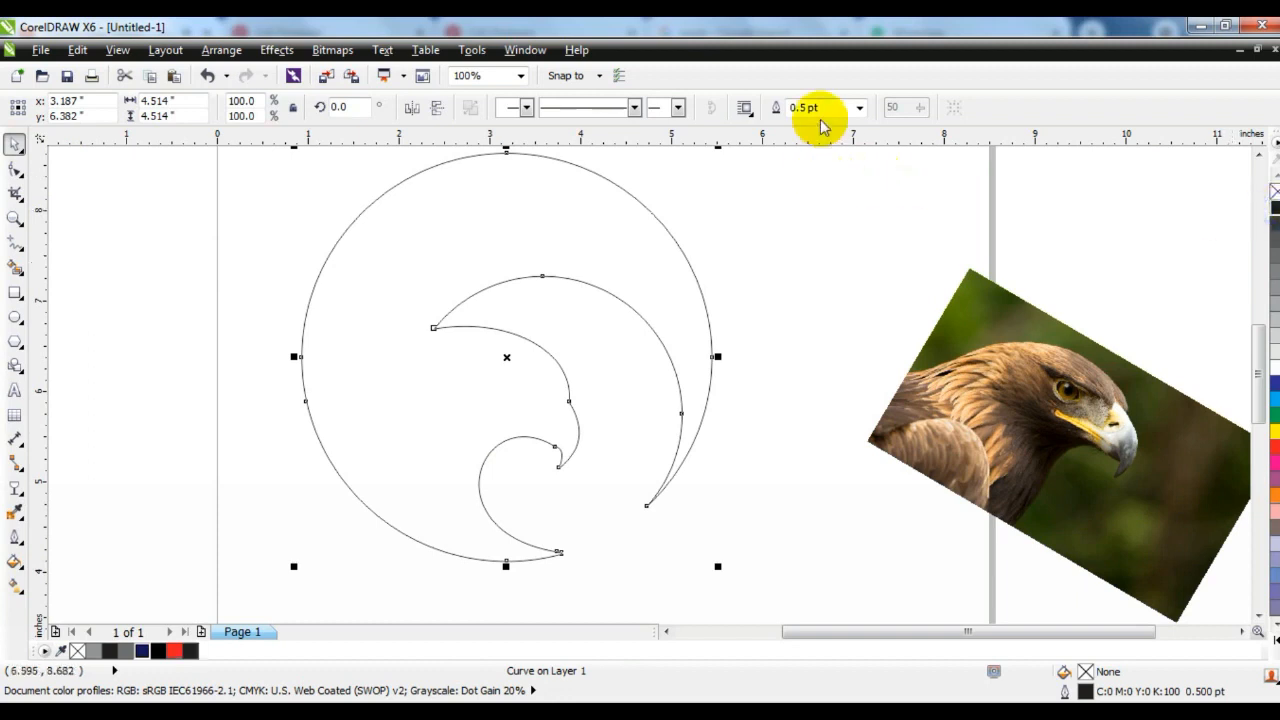
Set the combined eagle shape's outline width to 2.0 pt.
{"action": "left_click", "coordinate": [859, 107]}
{"action": "left_click", "coordinate": [824, 199]}
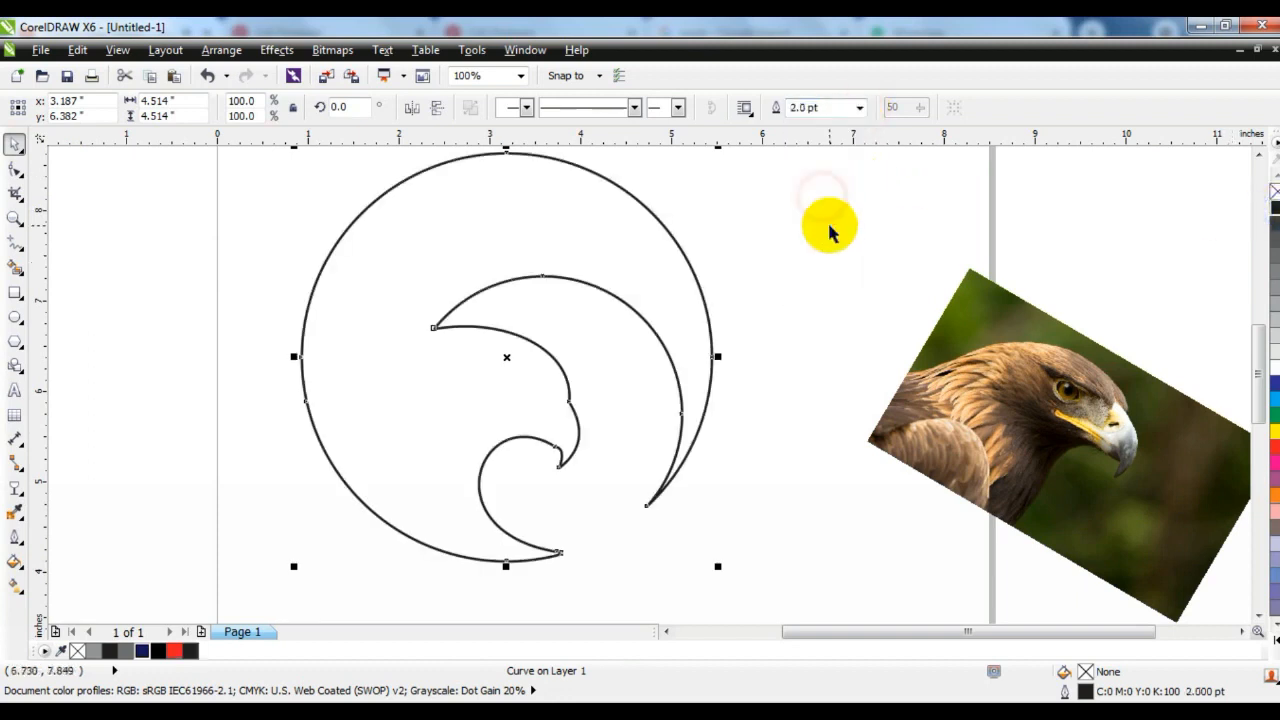
{"action": "left_click", "coordinate": [829, 226]}
Draw an open four-node line from the head's crown to a feather notch behind it, ending just below the eagle shape's lower edge.
{"action": "key", "text": "F4"}
{"action": "key", "text": "F5"}
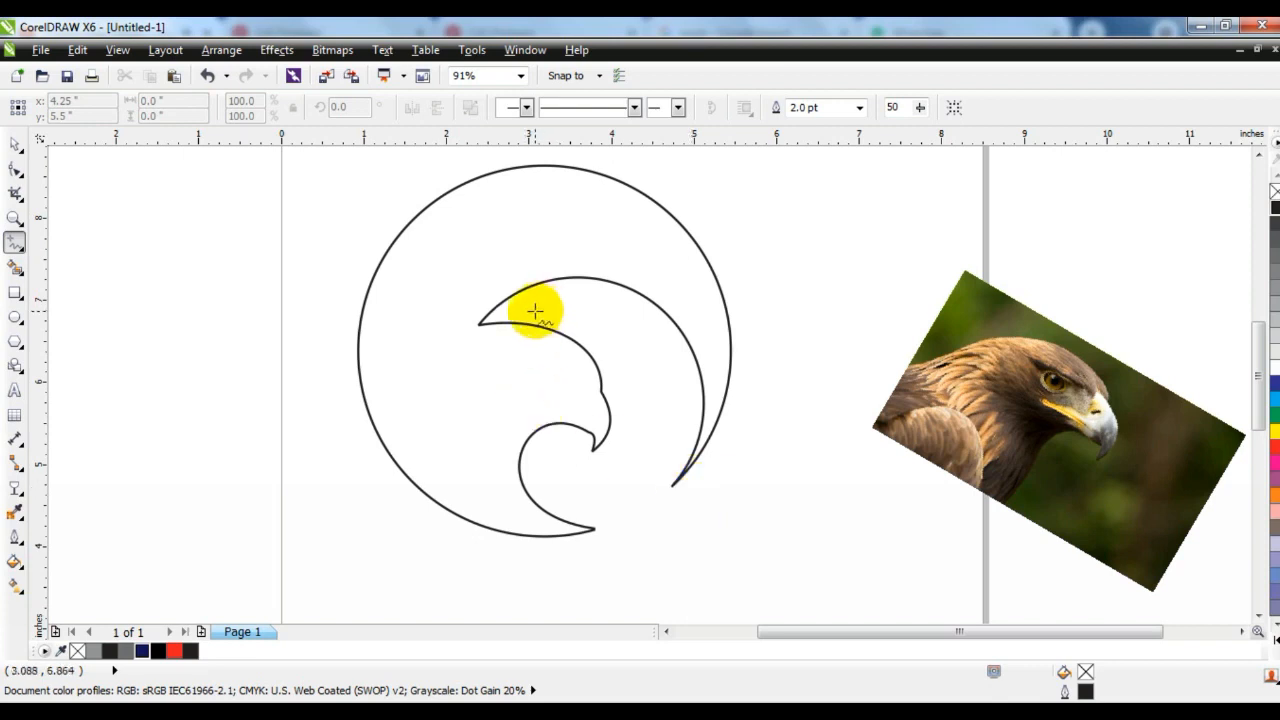
{"action": "left_click_drag", "start_coordinate": [535, 311], "coordinate": [453, 341]}
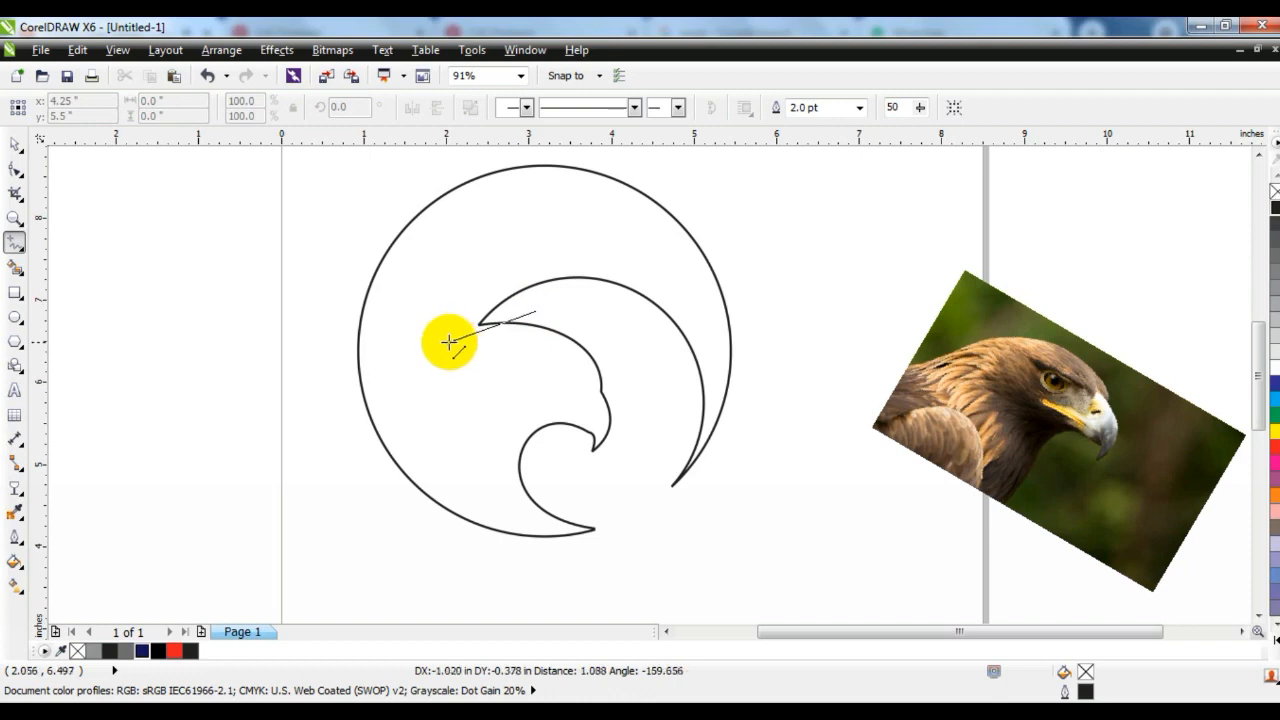
{"action": "mouse_move", "coordinate": [446, 349]}
{"action": "left_mouse_down"}
{"action": "mouse_move", "coordinate": [471, 344]}
{"action": "mouse_move", "coordinate": [521, 546]}
{"action": "left_mouse_up"}
Convert the new line's segments to curves and bend its upper segment into an arc over the top of the head.
{"action": "left_click", "coordinate": [15, 170]}
{"action": "left_click_drag", "start_coordinate": [366, 297], "coordinate": [668, 566]}
{"action": "key", "text": "shift+F2"}
{"action": "left_click", "coordinate": [260, 107]}
{"action": "left_click", "coordinate": [652, 218]}
{"action": "key", "text": "F3"}
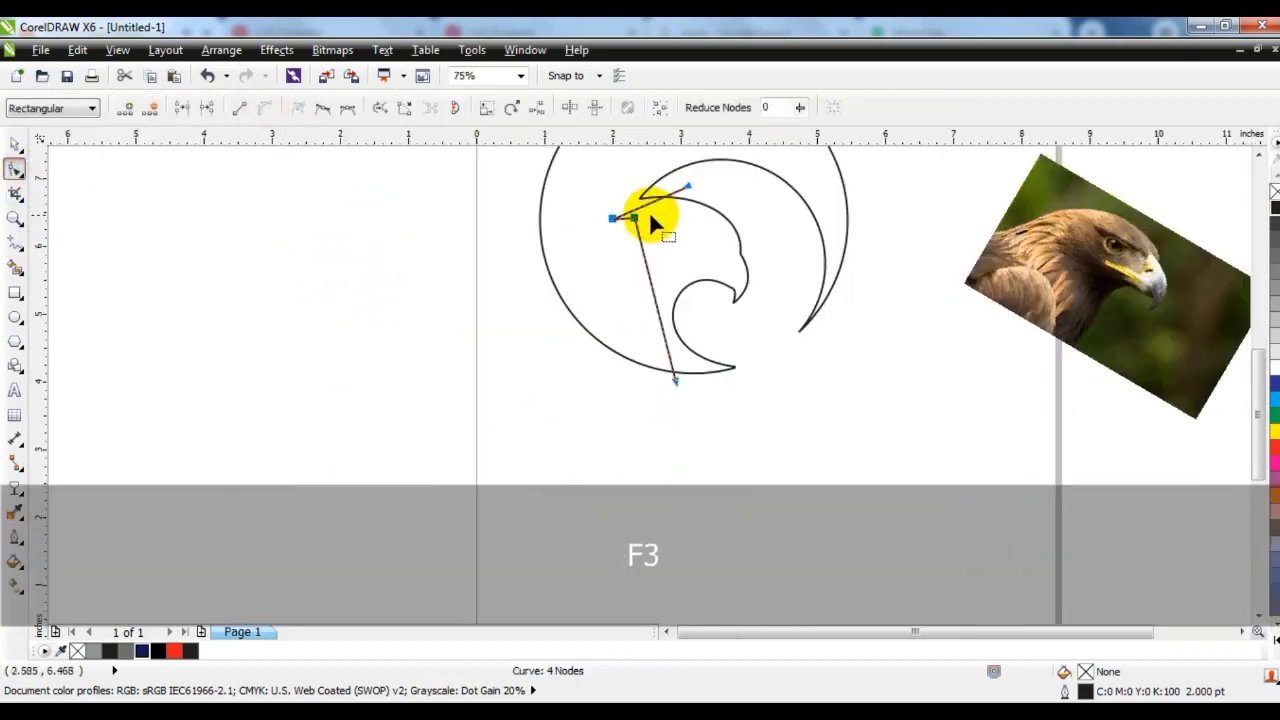
{"action": "mouse_move", "coordinate": [652, 205]}
{"action": "left_mouse_down"}
{"action": "mouse_move", "coordinate": [668, 190]}
{"action": "mouse_move", "coordinate": [655, 192]}
{"action": "mouse_move", "coordinate": [657, 176]}
{"action": "mouse_move", "coordinate": [631, 211]}
{"action": "left_mouse_up"}
{"action": "left_click_drag", "start_coordinate": [586, 165], "coordinate": [689, 190]}
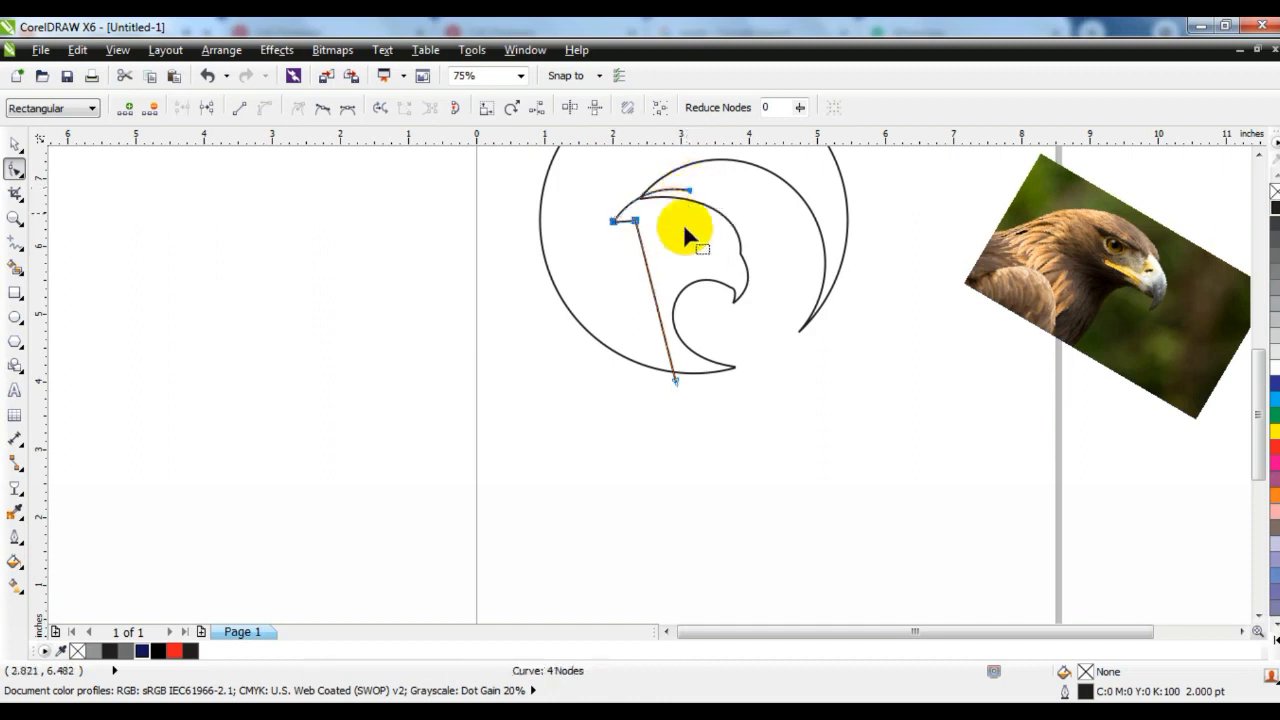
Bend the short feather segment slightly upward and bow the long segment outward into the curve of the eagle's neck.
{"action": "left_click", "coordinate": [15, 218]}
{"action": "left_click_drag", "start_coordinate": [534, 180], "coordinate": [770, 391]}
{"action": "left_click", "coordinate": [16, 170]}
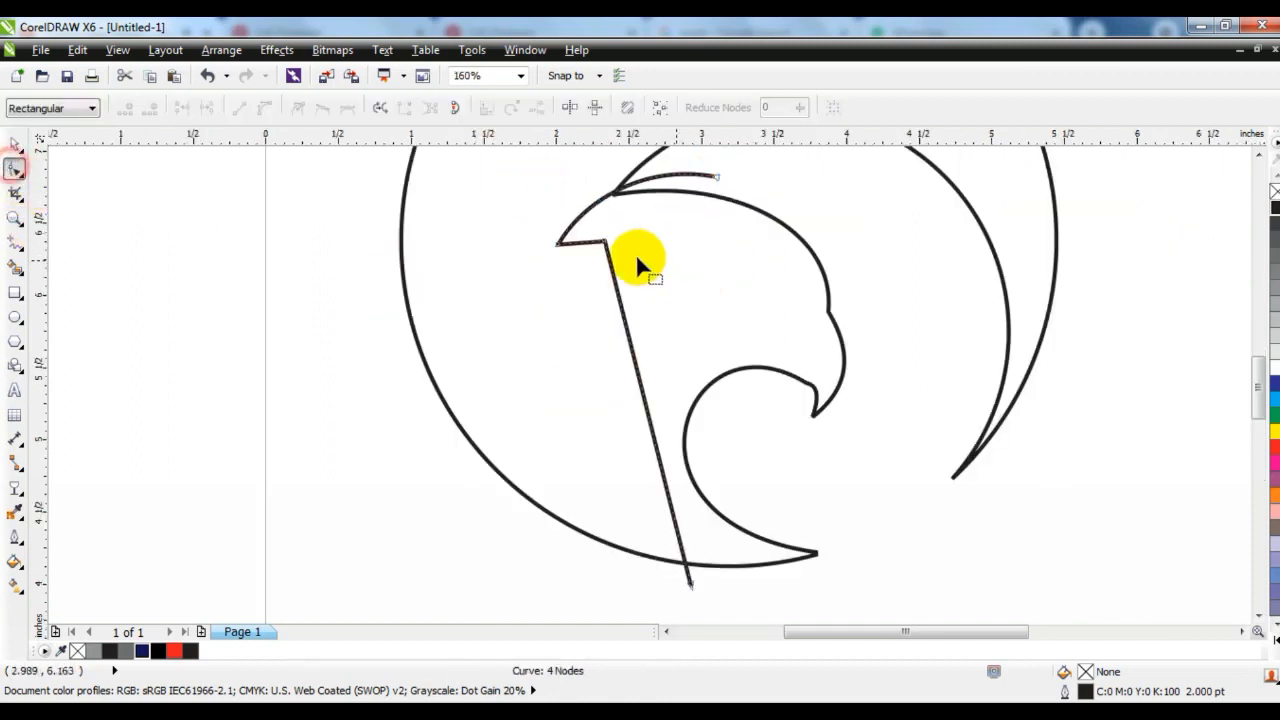
{"action": "left_click_drag", "start_coordinate": [582, 243], "coordinate": [583, 238]}
{"action": "left_click_drag", "start_coordinate": [592, 227], "coordinate": [627, 241]}
{"action": "left_click_drag", "start_coordinate": [632, 365], "coordinate": [521, 279]}
{"action": "left_click_drag", "start_coordinate": [657, 480], "coordinate": [450, 478]}
{"action": "left_click_drag", "start_coordinate": [654, 226], "coordinate": [512, 252]}
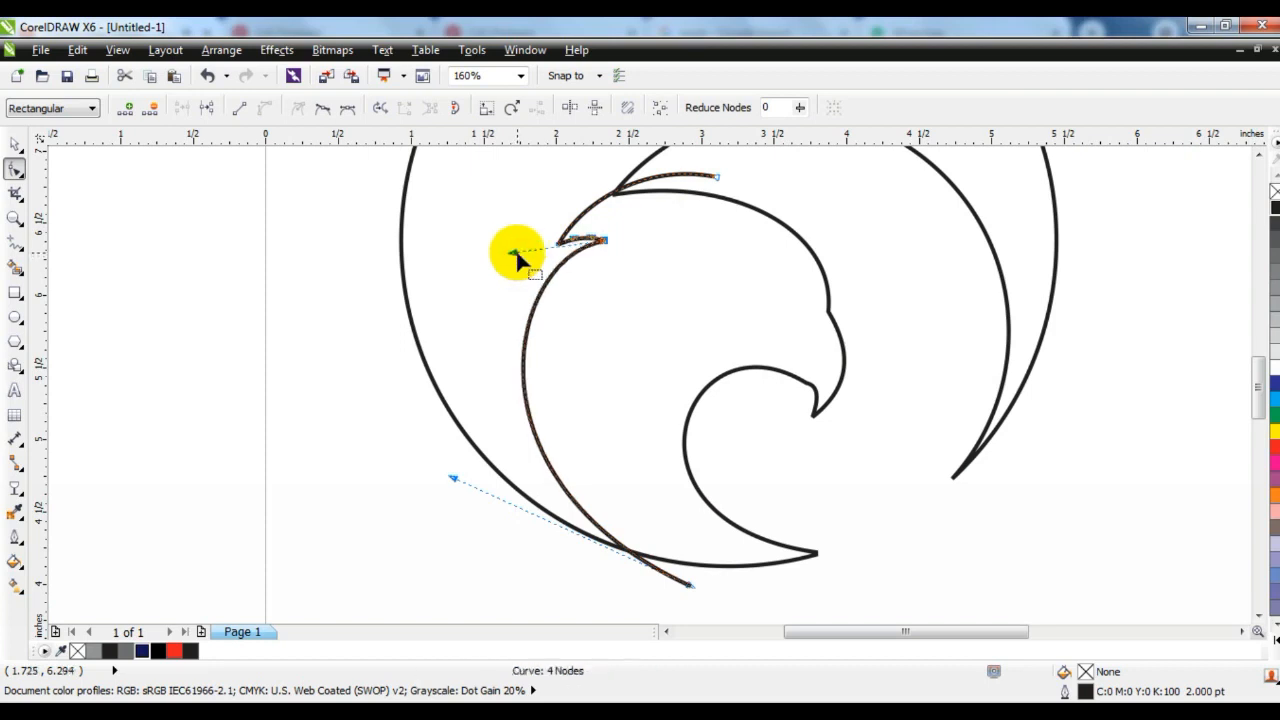
{"action": "left_click_drag", "start_coordinate": [453, 478], "coordinate": [447, 485]}
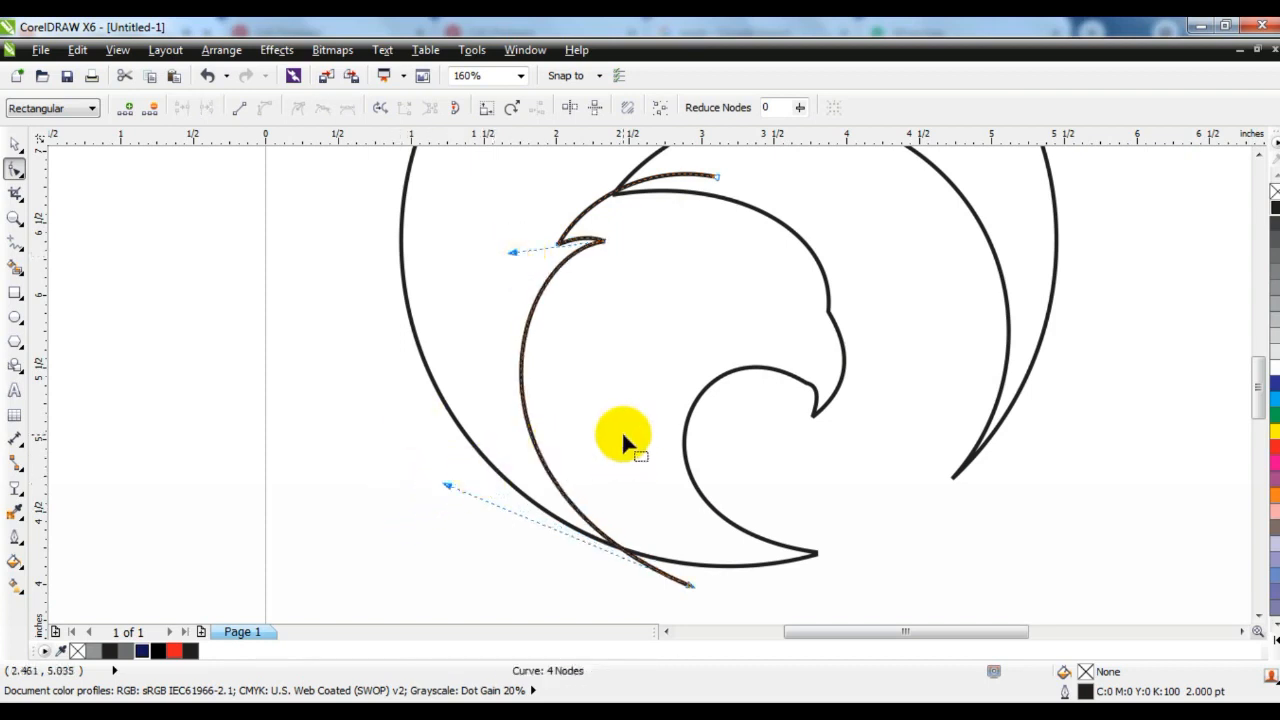
Extend the feather curve's upper end with a straight segment that crosses the inner edge of the crescent above the head.
{"action": "key", "text": "F3"}
{"action": "left_click", "coordinate": [14, 216]}
{"action": "left_click_drag", "start_coordinate": [429, 186], "coordinate": [891, 495]}
{"action": "left_click", "coordinate": [14, 241]}
{"action": "left_click", "coordinate": [663, 333]}
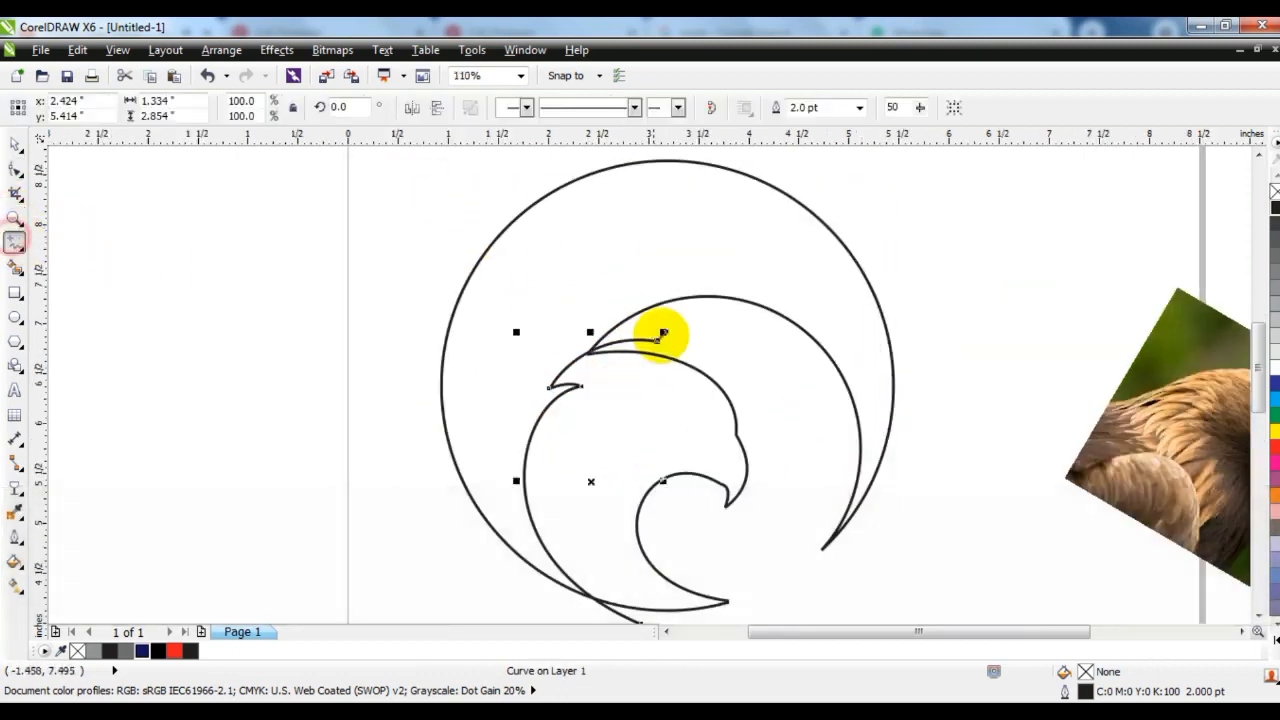
{"action": "left_click_drag", "start_coordinate": [658, 340], "coordinate": [616, 315]}
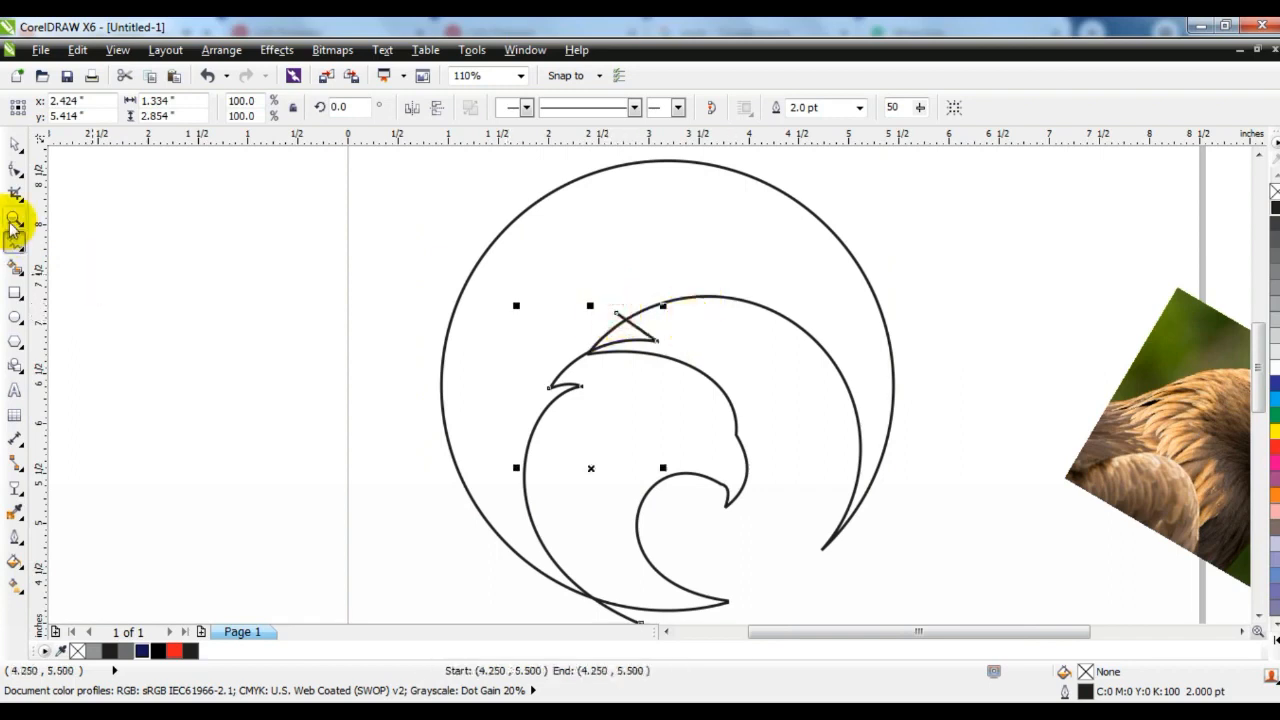
Bend the added segment above the crown into an arc and nudge its corner node to refine the feather tip.
{"action": "left_click", "coordinate": [14, 168]}
{"action": "key", "text": "shift+F2"}
{"action": "key", "text": "F3"}
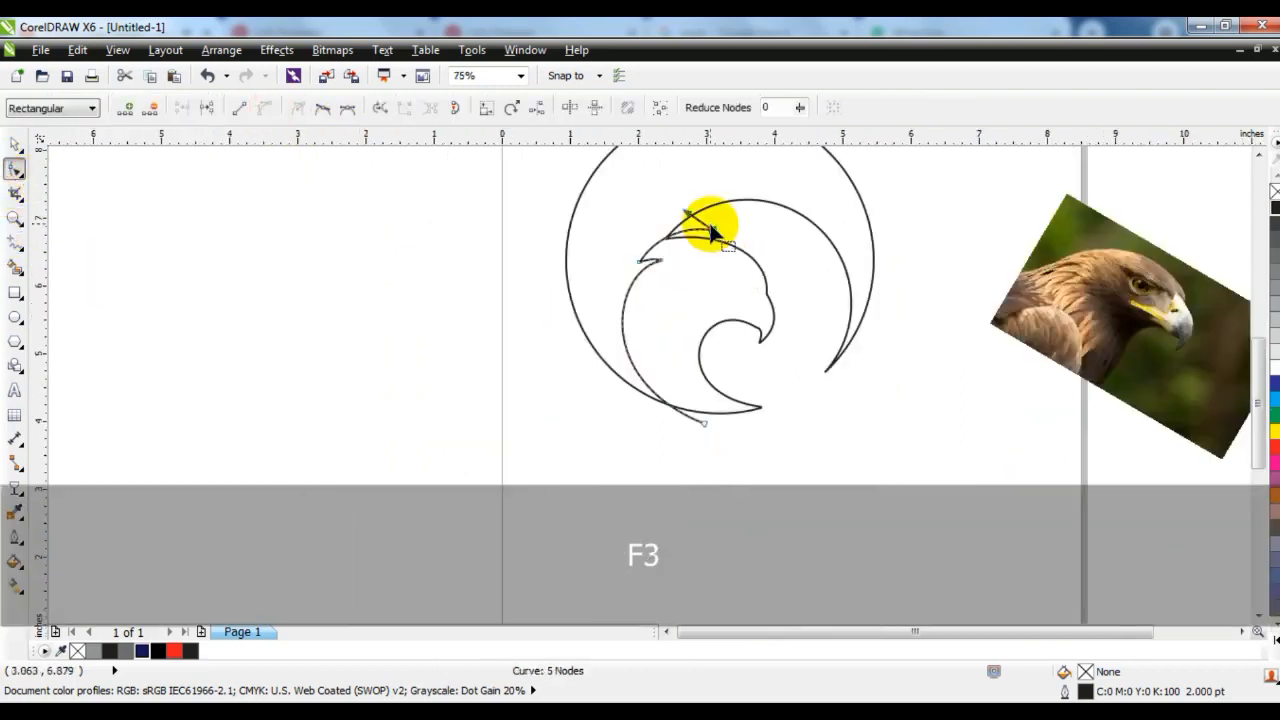
{"action": "left_click", "coordinate": [15, 216]}
{"action": "left_click_drag", "start_coordinate": [651, 200], "coordinate": [760, 262]}
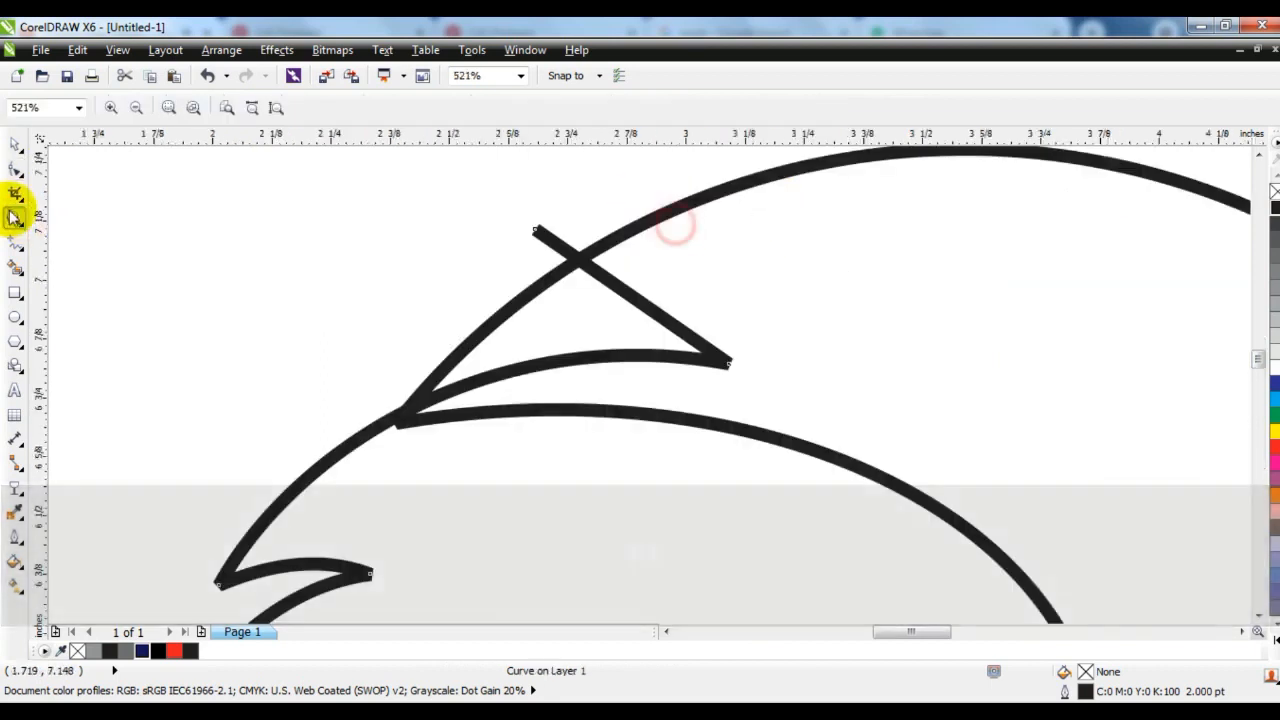
{"action": "left_click", "coordinate": [13, 170]}
{"action": "left_click_drag", "start_coordinate": [641, 288], "coordinate": [650, 275]}
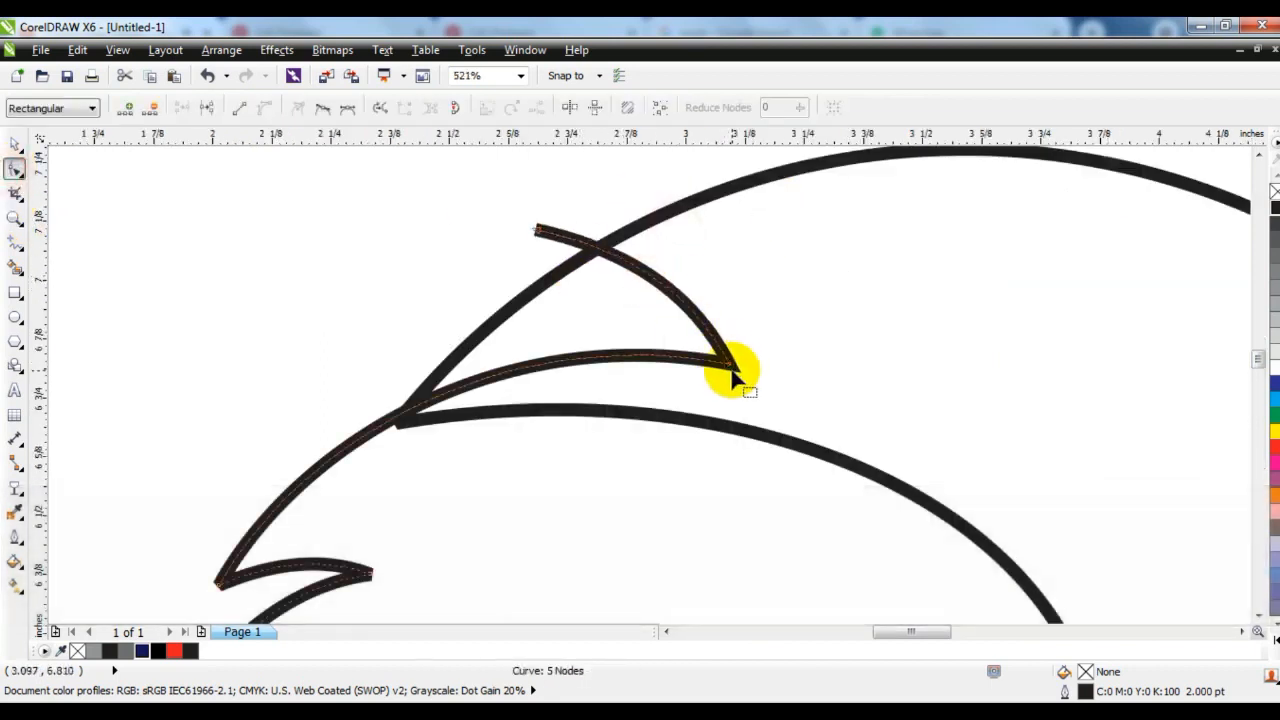
{"action": "left_click_drag", "start_coordinate": [733, 372], "coordinate": [735, 373]}
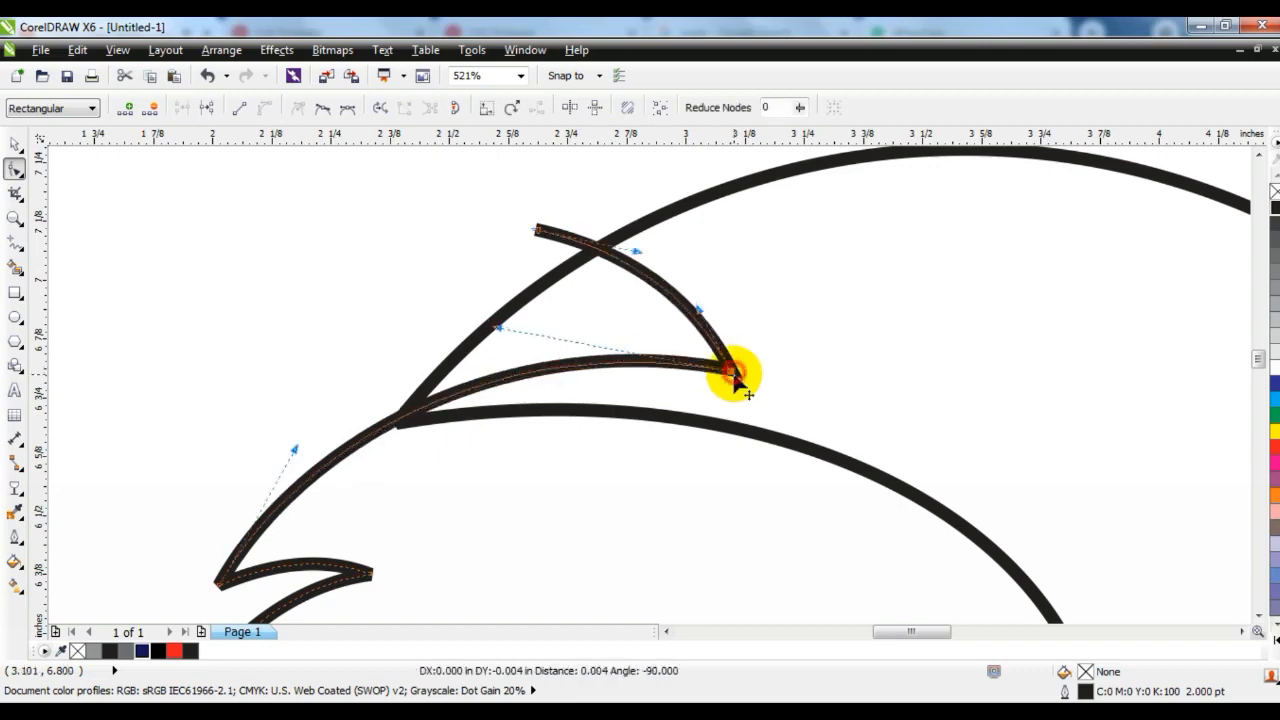
Draw a circle about 4.87 inches in diameter around the eagle head, overlapping the outer circular shape.
{"action": "key", "text": "F3"}
{"action": "key", "text": "F3"}
{"action": "key", "text": "F3"}
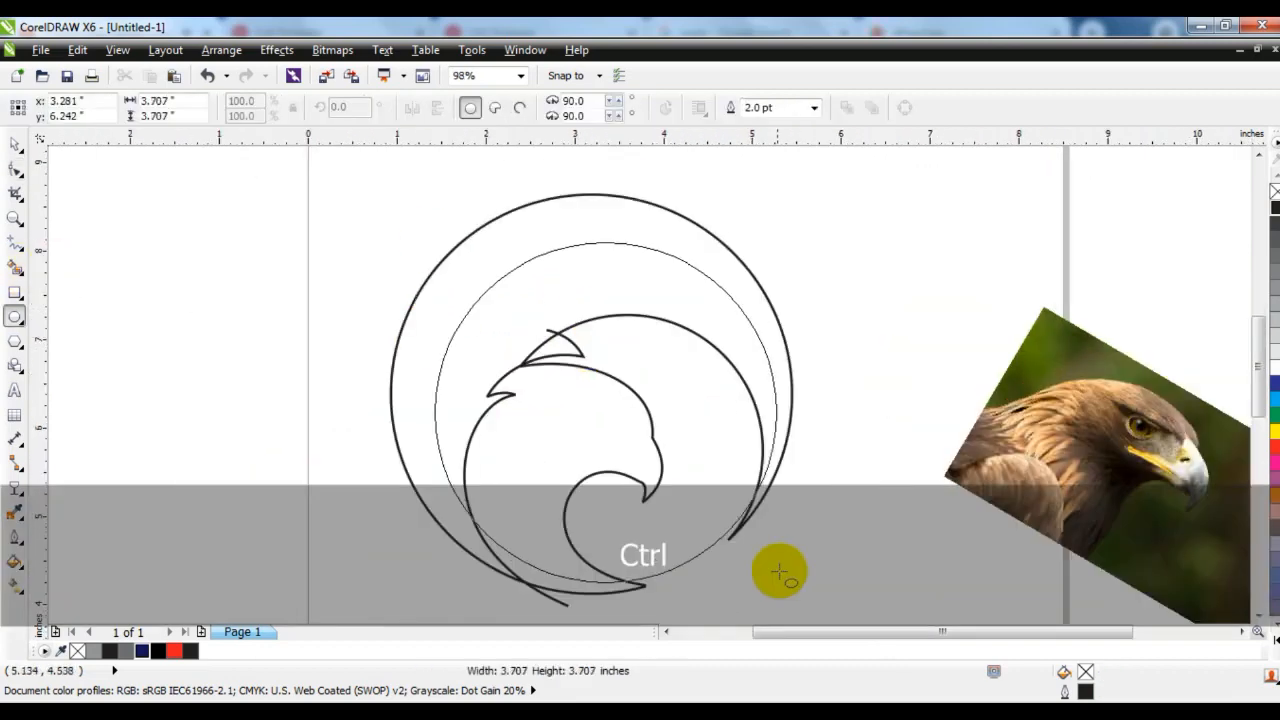
{"action": "left_click_drag", "start_coordinate": [779, 571], "coordinate": [815, 615]}
{"action": "left_click", "coordinate": [15, 145]}
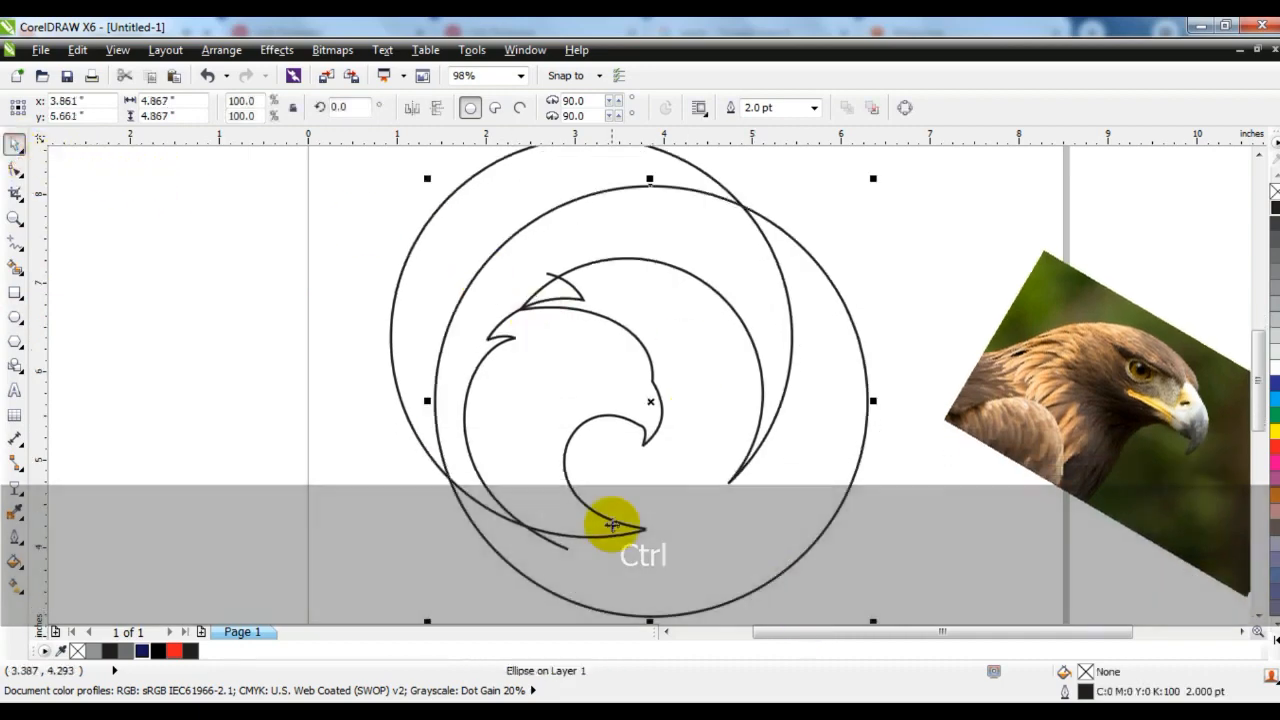
Move the new circle slightly up and to the left, and scale it down to about 4.76 inches.
{"action": "key", "text": "F3"}
{"action": "left_click_drag", "start_coordinate": [716, 551], "coordinate": [697, 537]}
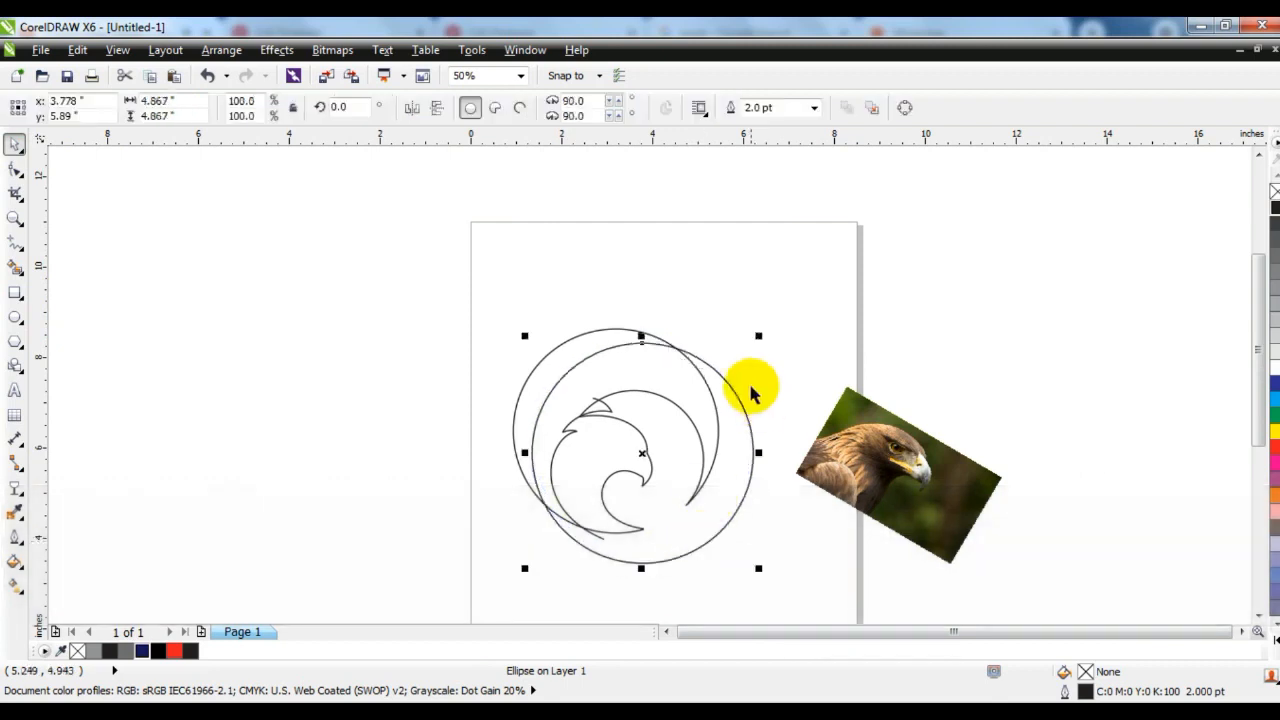
{"action": "left_click_drag", "start_coordinate": [758, 336], "coordinate": [754, 337]}
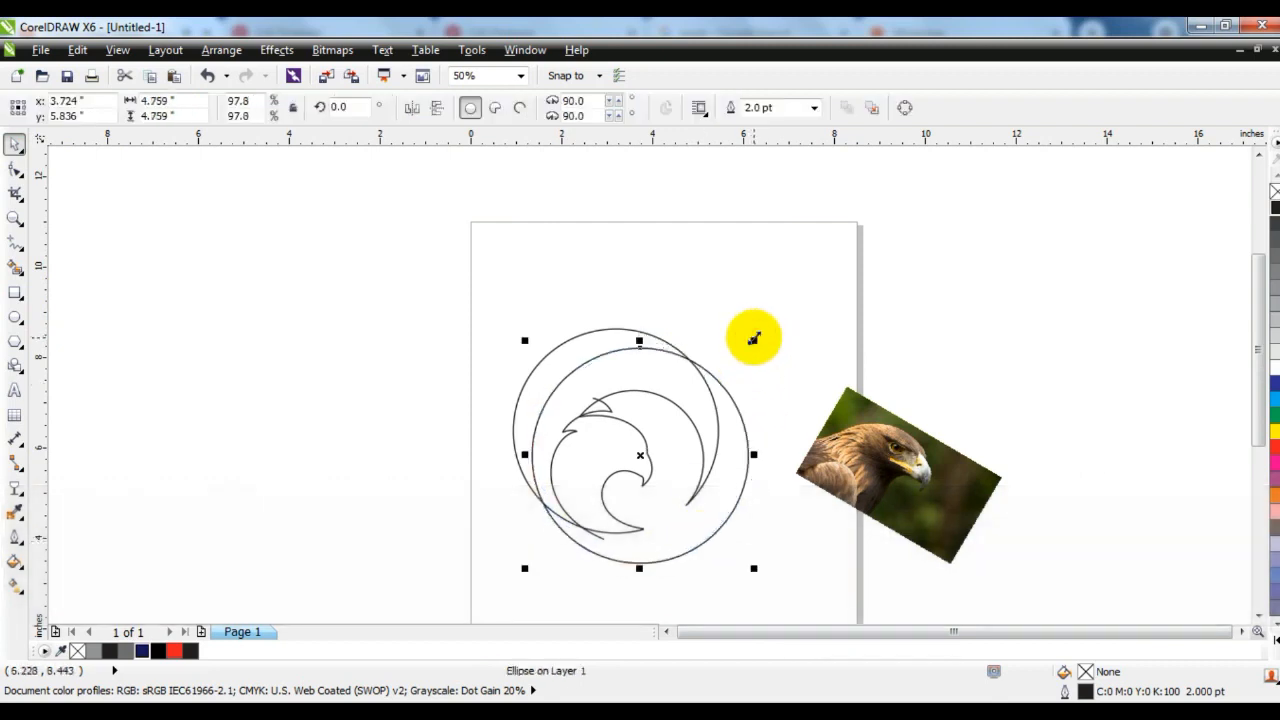
Duplicate the construction circle and enlarge the copy slightly about the same centre to form a narrow ring.
{"action": "left_click", "coordinate": [14, 220]}
{"action": "left_click_drag", "start_coordinate": [489, 323], "coordinate": [814, 594]}
{"action": "left_click", "coordinate": [14, 143]}
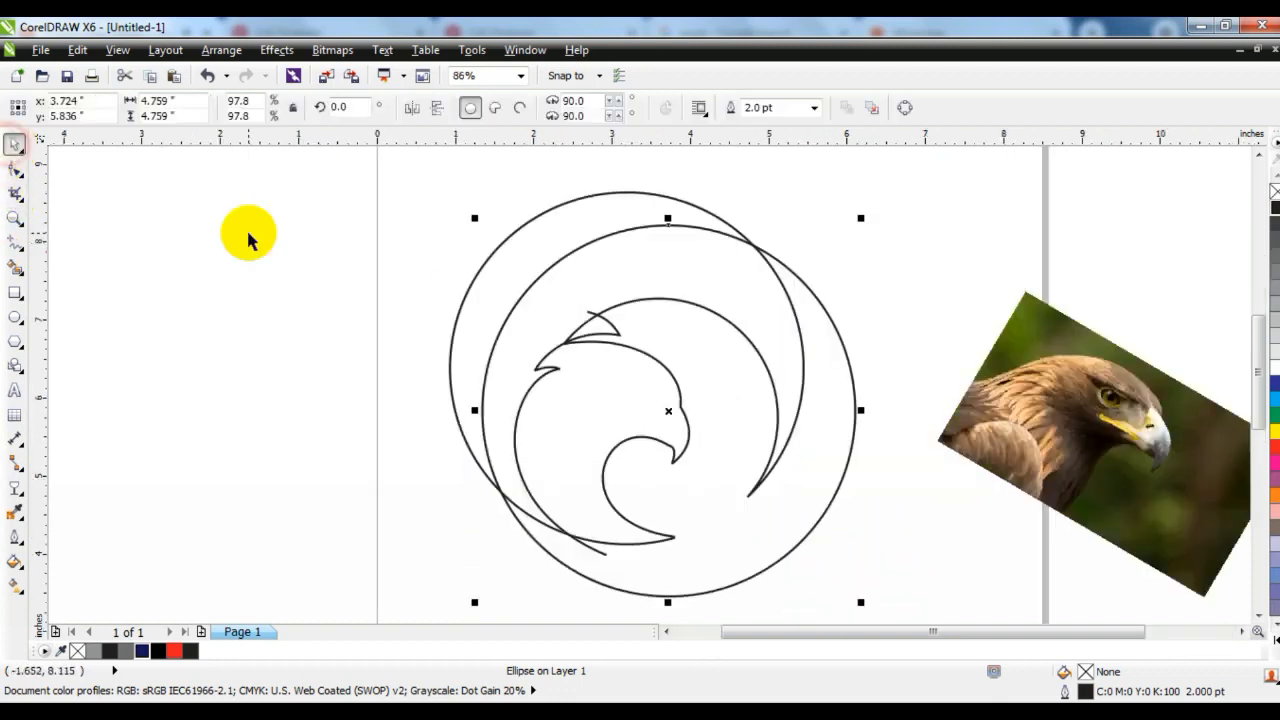
{"action": "key", "text": "KP_Add"}
{"action": "left_click_drag", "start_coordinate": [857, 218], "coordinate": [875, 200]}
Draw a short slanted line about 0.74 inches wide across both construction circles at their upper left.
{"action": "left_click", "coordinate": [14, 242]}
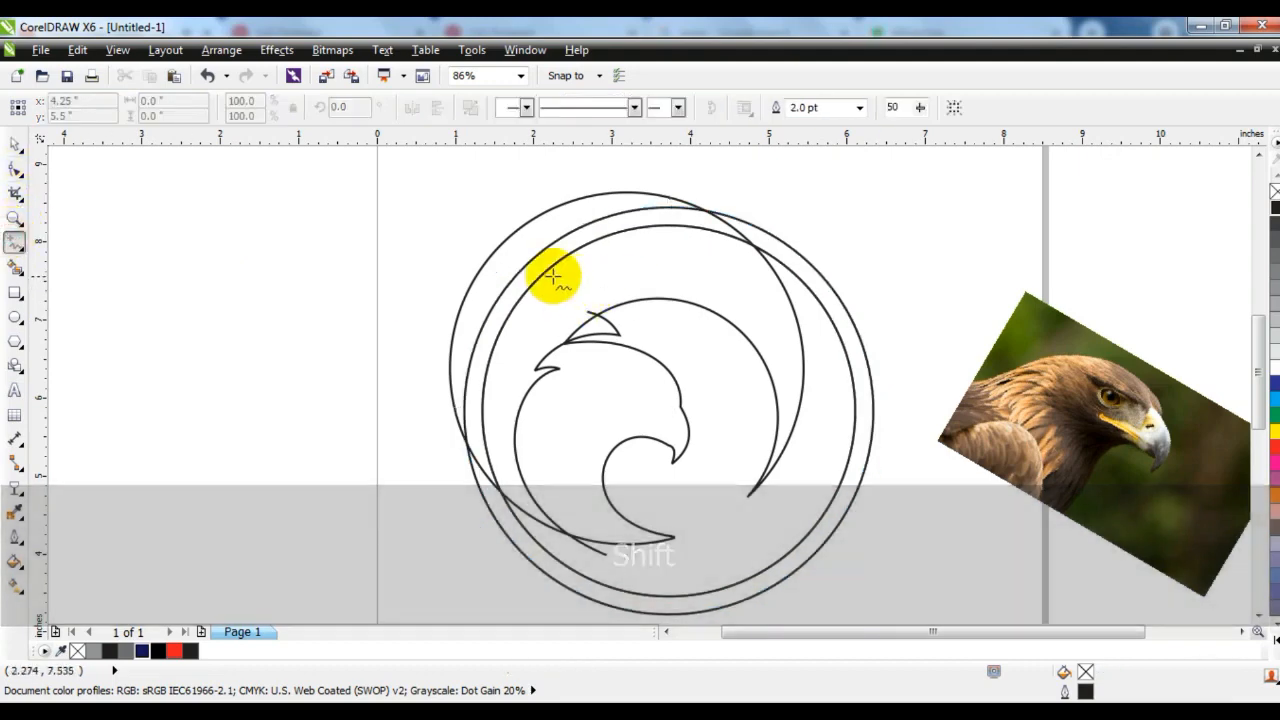
{"action": "left_click", "coordinate": [556, 274]}
{"action": "left_click", "coordinate": [499, 290]}
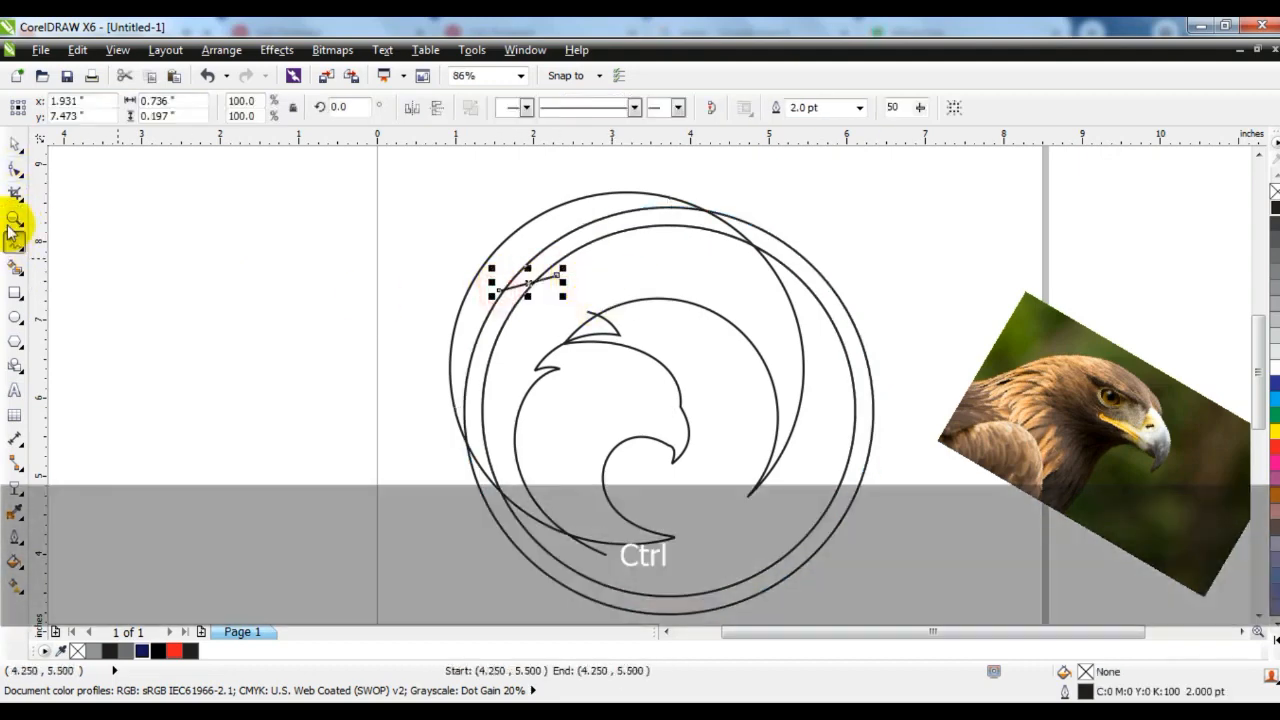
{"action": "left_click", "coordinate": [14, 148]}
{"action": "left_click", "coordinate": [214, 403]}
Smart-fill the outer left crescent with 70% black, and the ring section, wide inner crescent and crown feather with 50% black.
{"action": "left_click", "coordinate": [14, 262]}
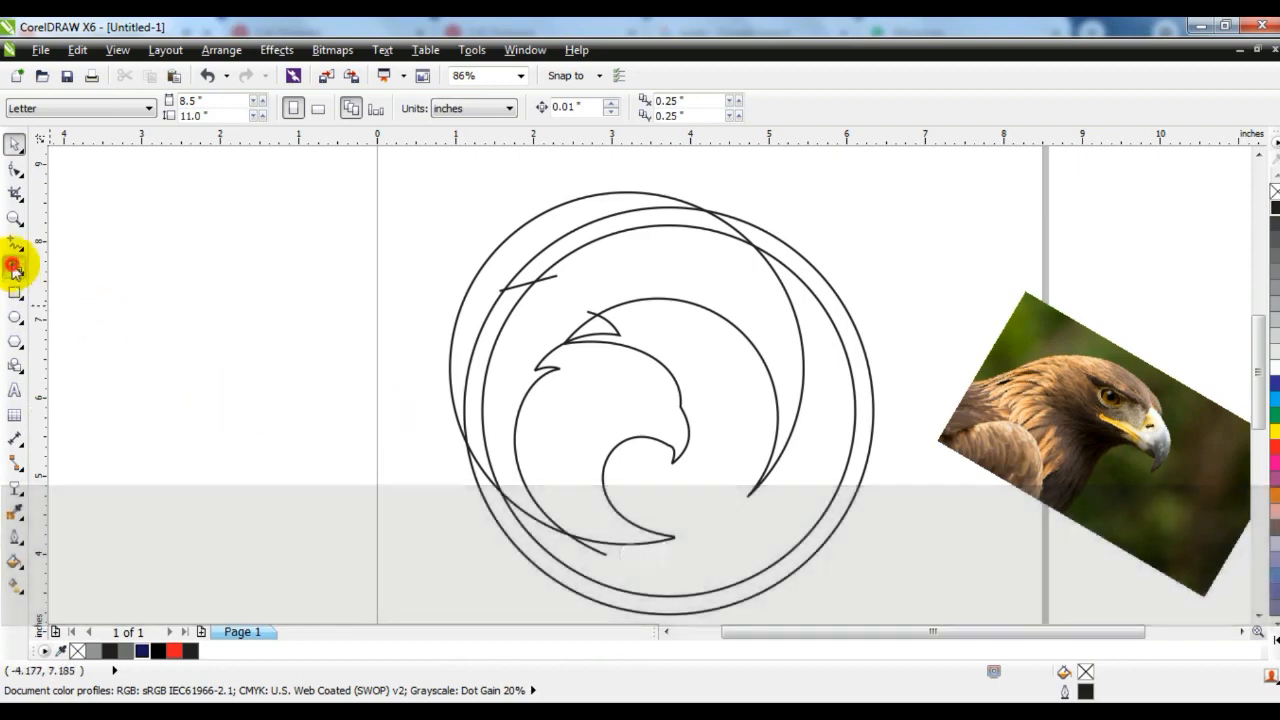
{"action": "left_click", "coordinate": [524, 242]}
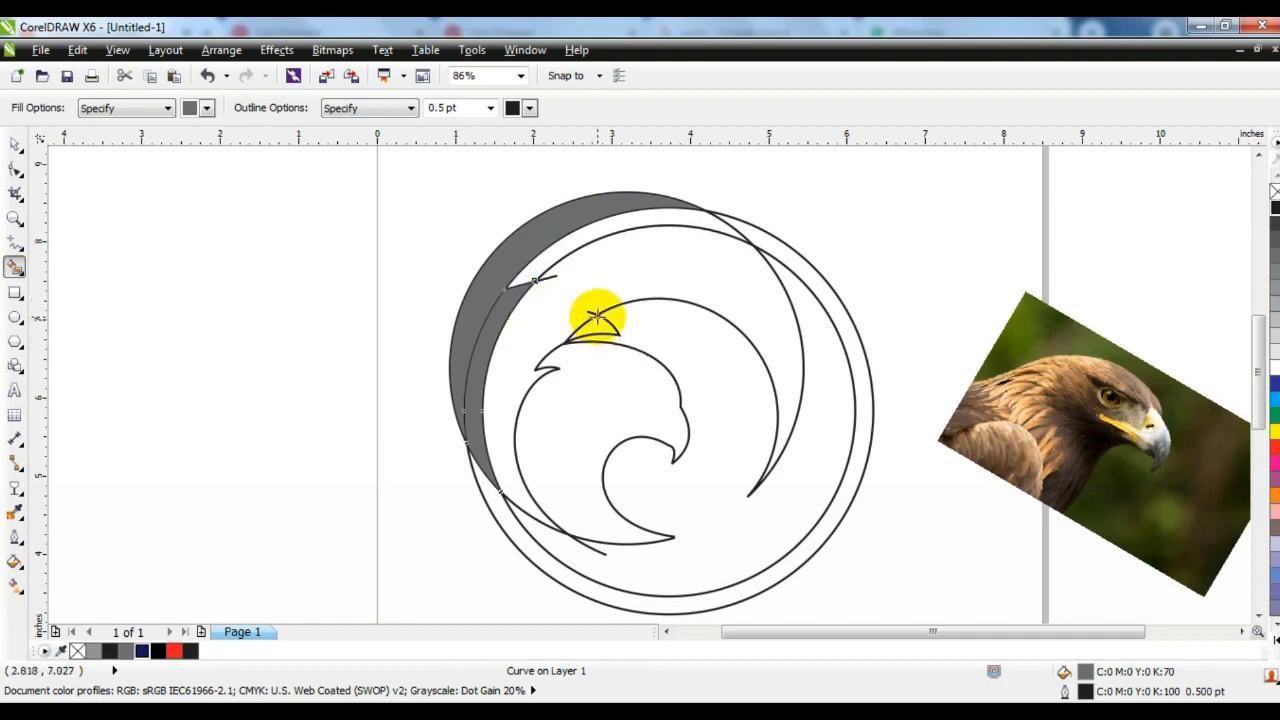
{"action": "left_click", "coordinate": [207, 108]}
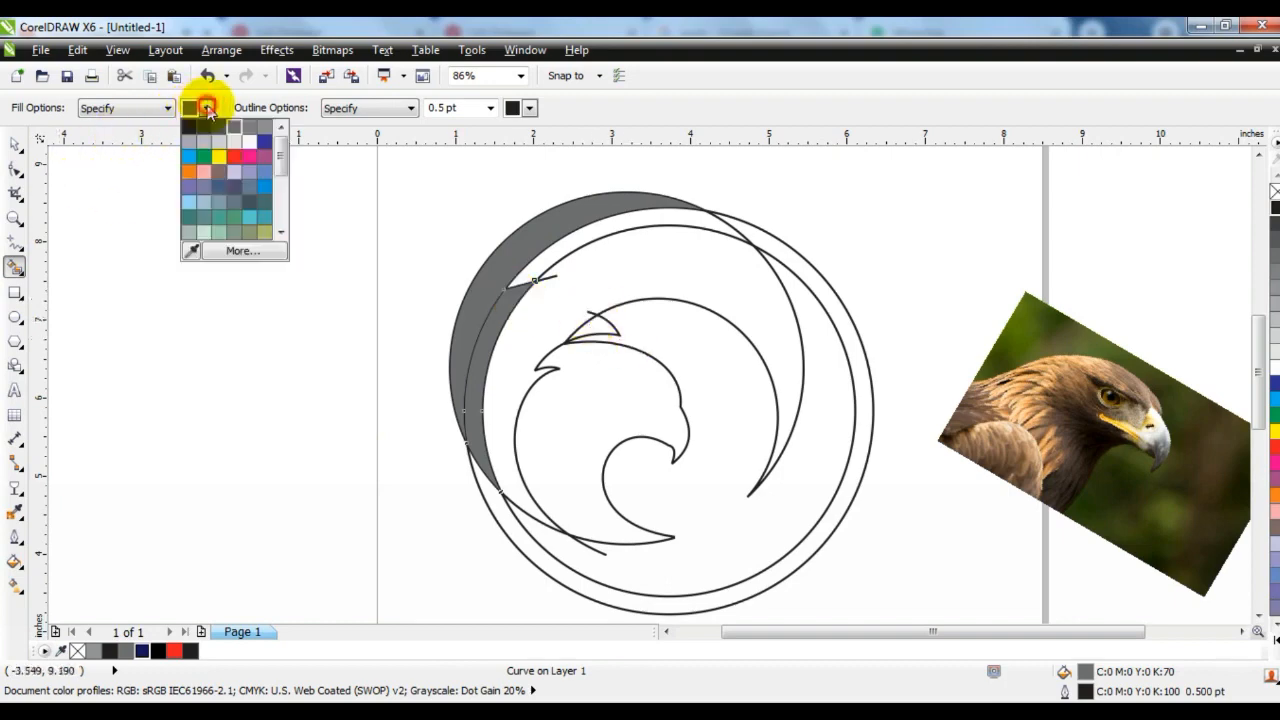
{"action": "left_click", "coordinate": [264, 131]}
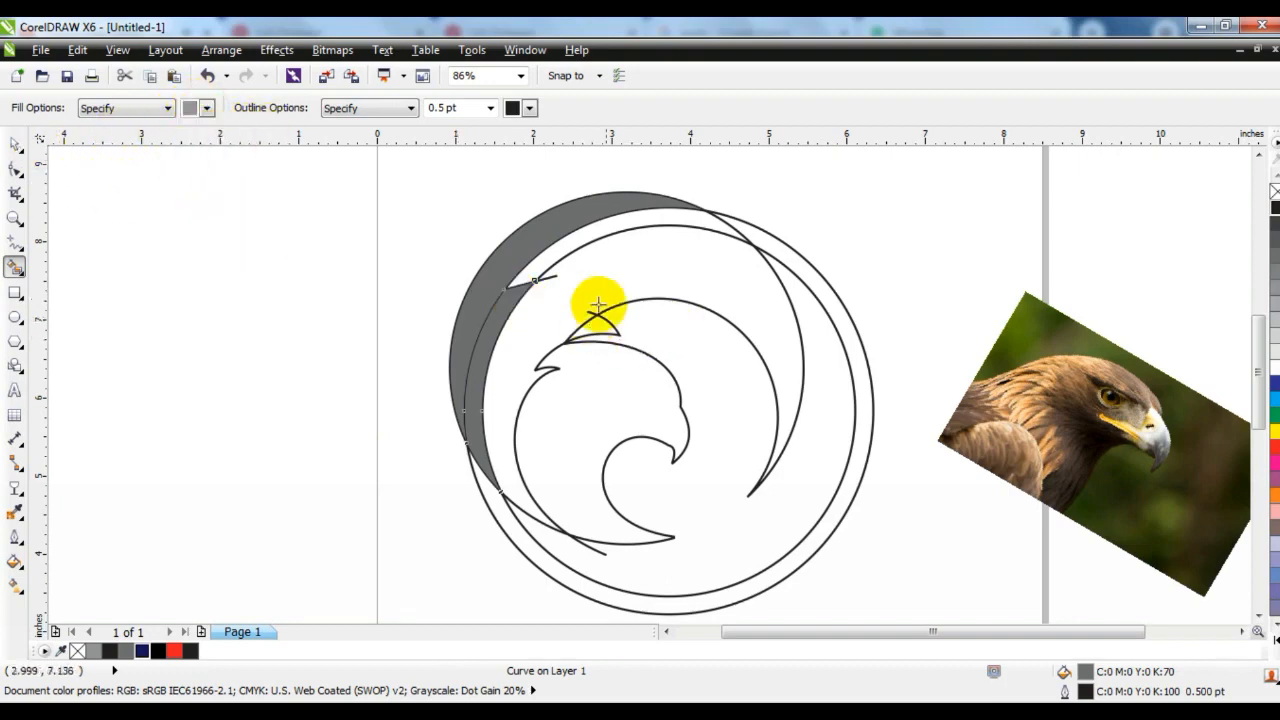
{"action": "left_click", "coordinate": [567, 243]}
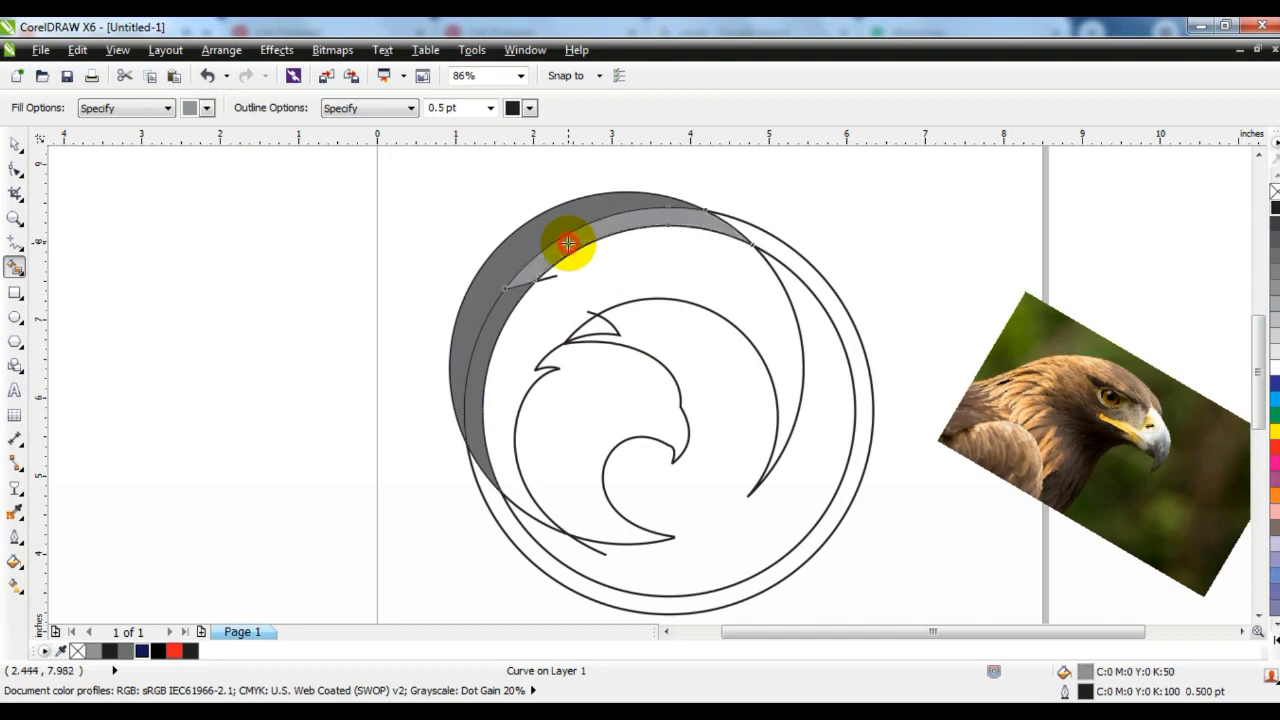
{"action": "left_click", "coordinate": [741, 256]}
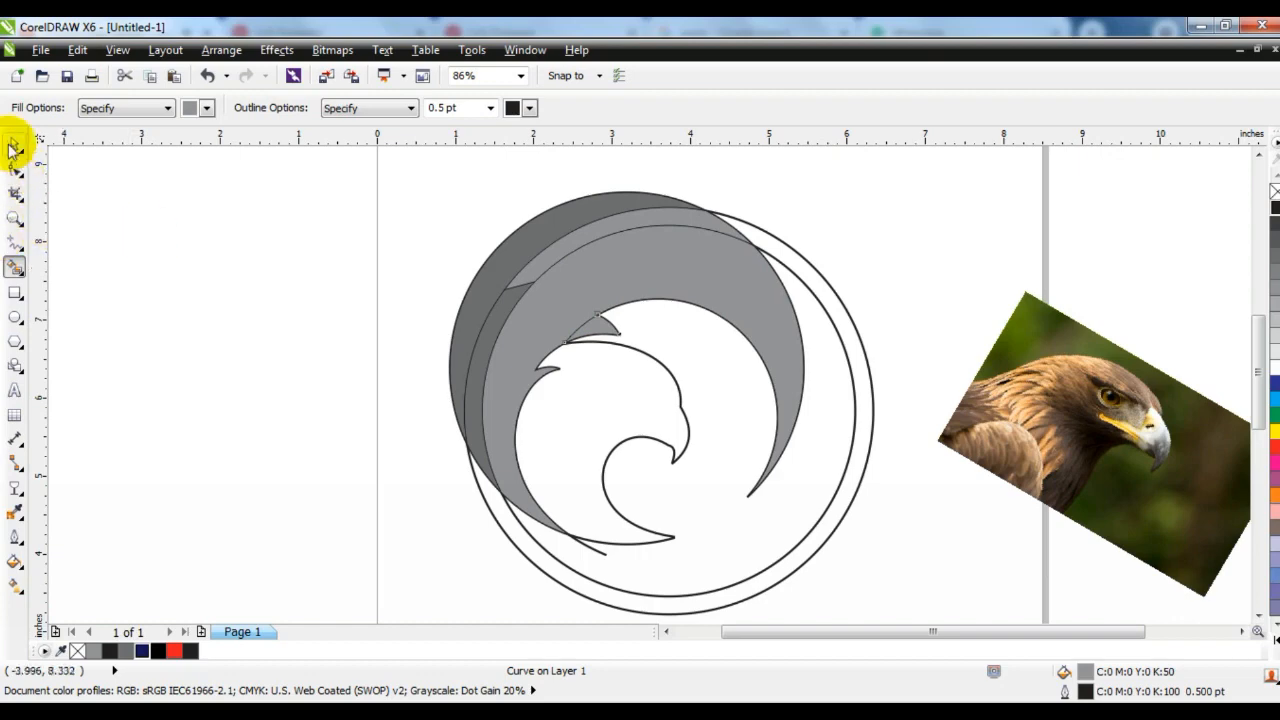
Delete both construction circles, the short slanted line and the open feather curve, keeping the filled shapes.
{"action": "left_click", "coordinate": [243, 443]}
{"action": "left_click", "coordinate": [739, 592]}
{"action": "key", "text": "Delete"}
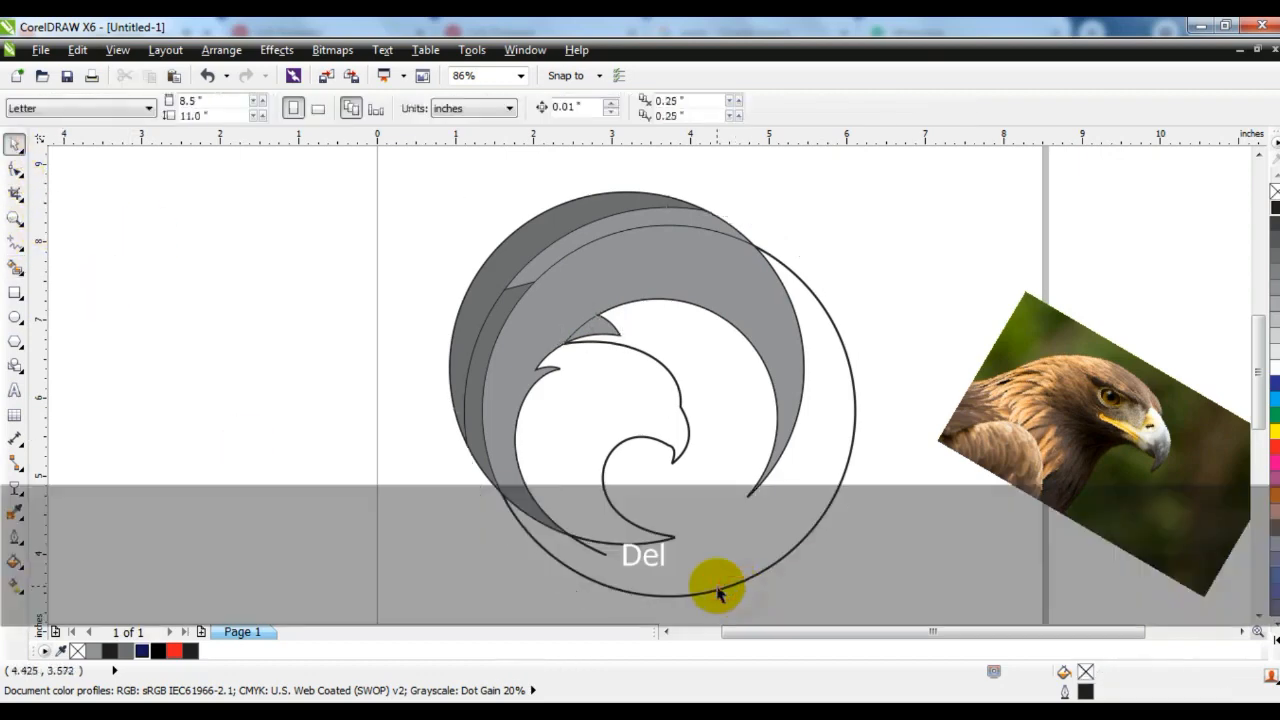
{"action": "left_click", "coordinate": [586, 337]}
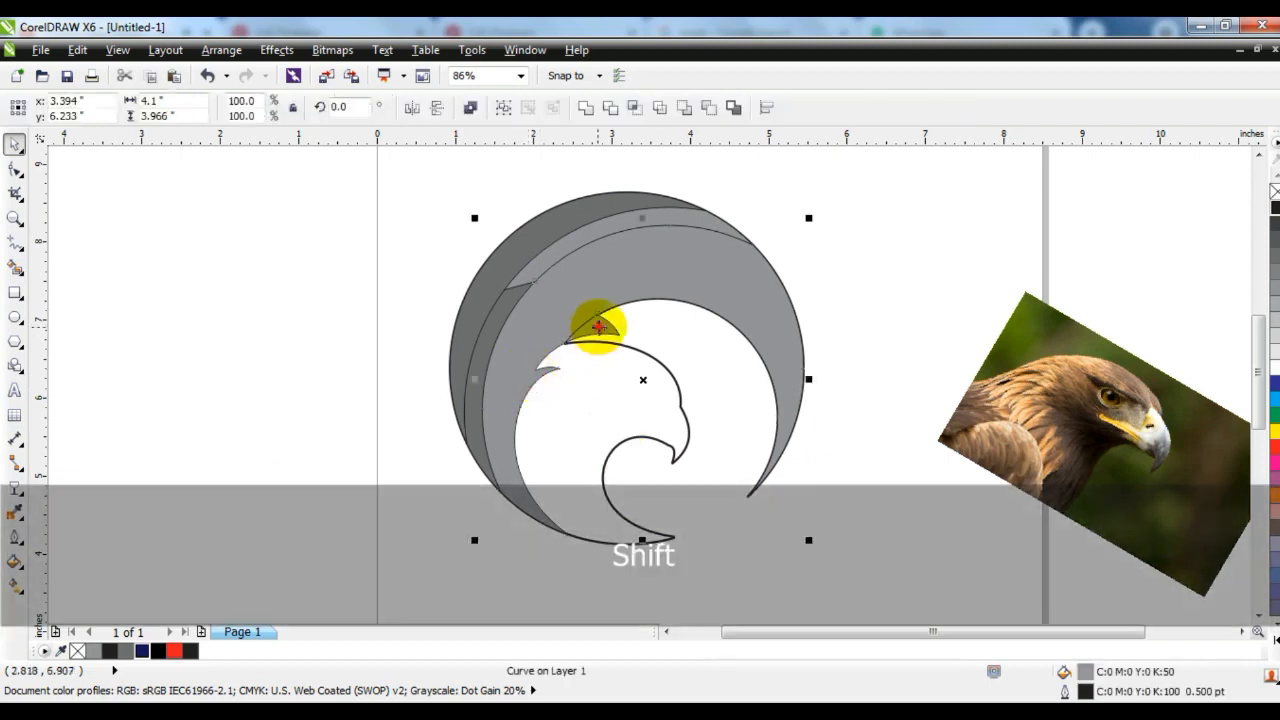
Weld the lighter gray crescent, ring section and crown feather into a single shape.
{"action": "left_click", "coordinate": [571, 243], "text": "shift"}
{"action": "left_click", "coordinate": [586, 108]}
{"action": "left_click", "coordinate": [814, 260]}
Weld the two darker gray pieces of the outer left crescent into a single shape.
{"action": "left_click", "coordinate": [477, 363]}
{"action": "left_click", "coordinate": [480, 307], "text": "shift"}
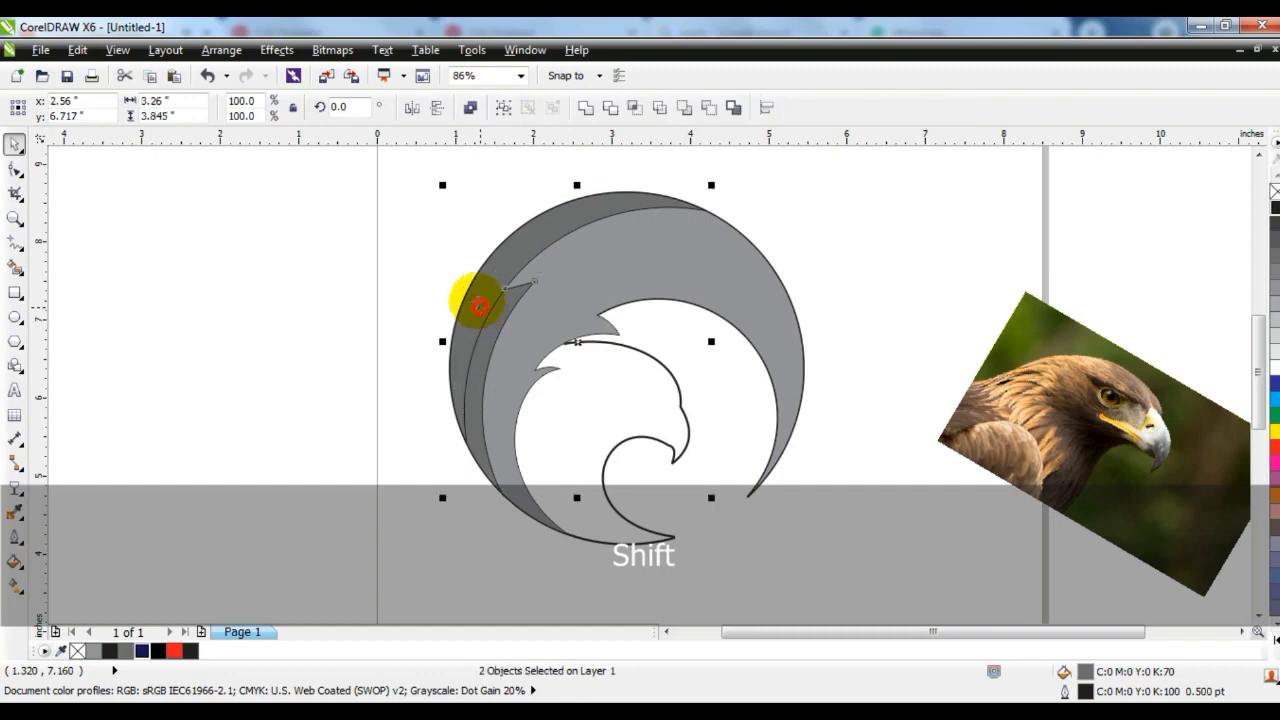
{"action": "left_click", "coordinate": [586, 108]}
{"action": "left_click", "coordinate": [417, 309]}
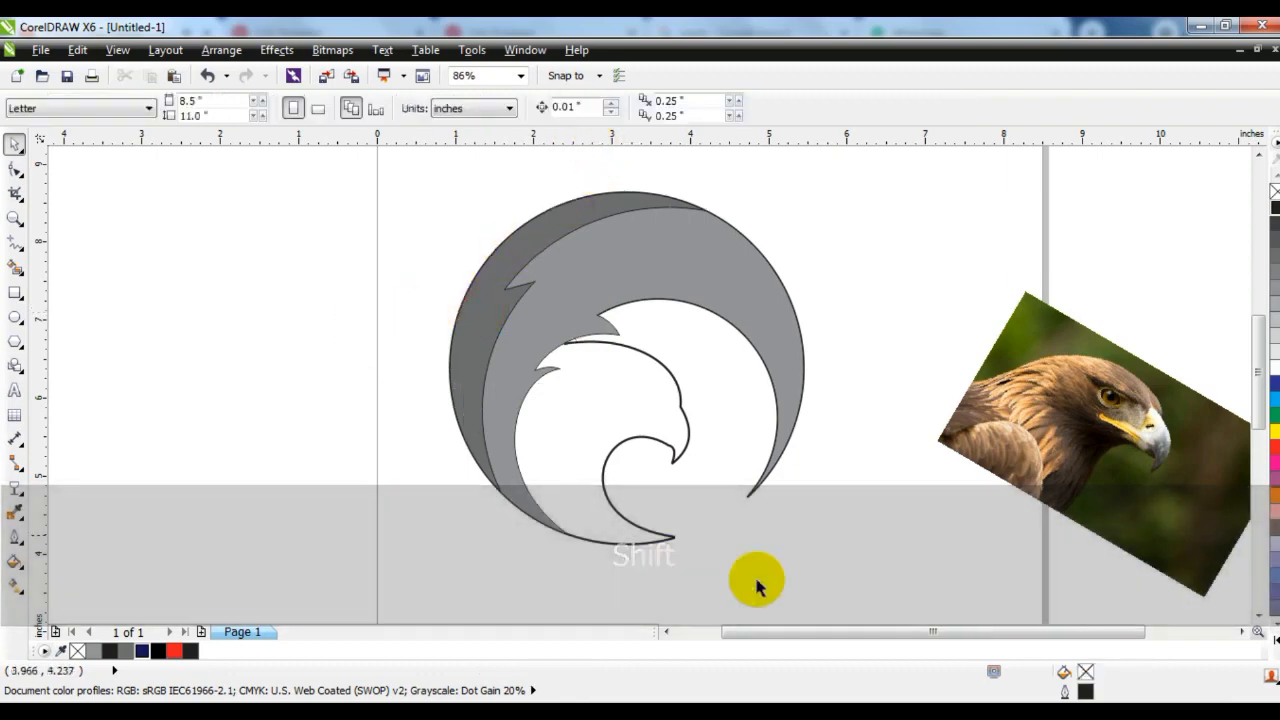
Draw a line from the beak's inner corner down to the neck's pointed lower tip, with a short segment extending beyond it.
{"action": "left_click", "coordinate": [15, 218]}
{"action": "left_click_drag", "start_coordinate": [698, 462], "coordinate": [880, 582]}
{"action": "left_click_drag", "start_coordinate": [286, 266], "coordinate": [812, 570]}
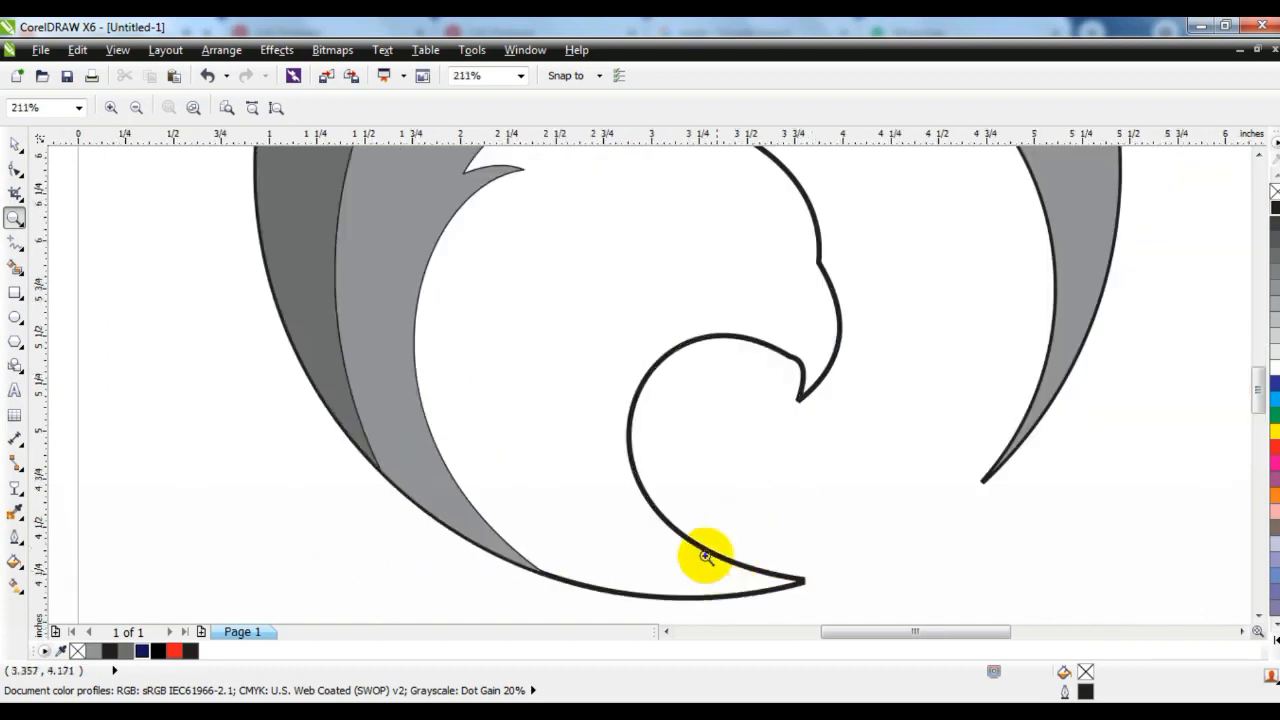
{"action": "left_click", "coordinate": [15, 242]}
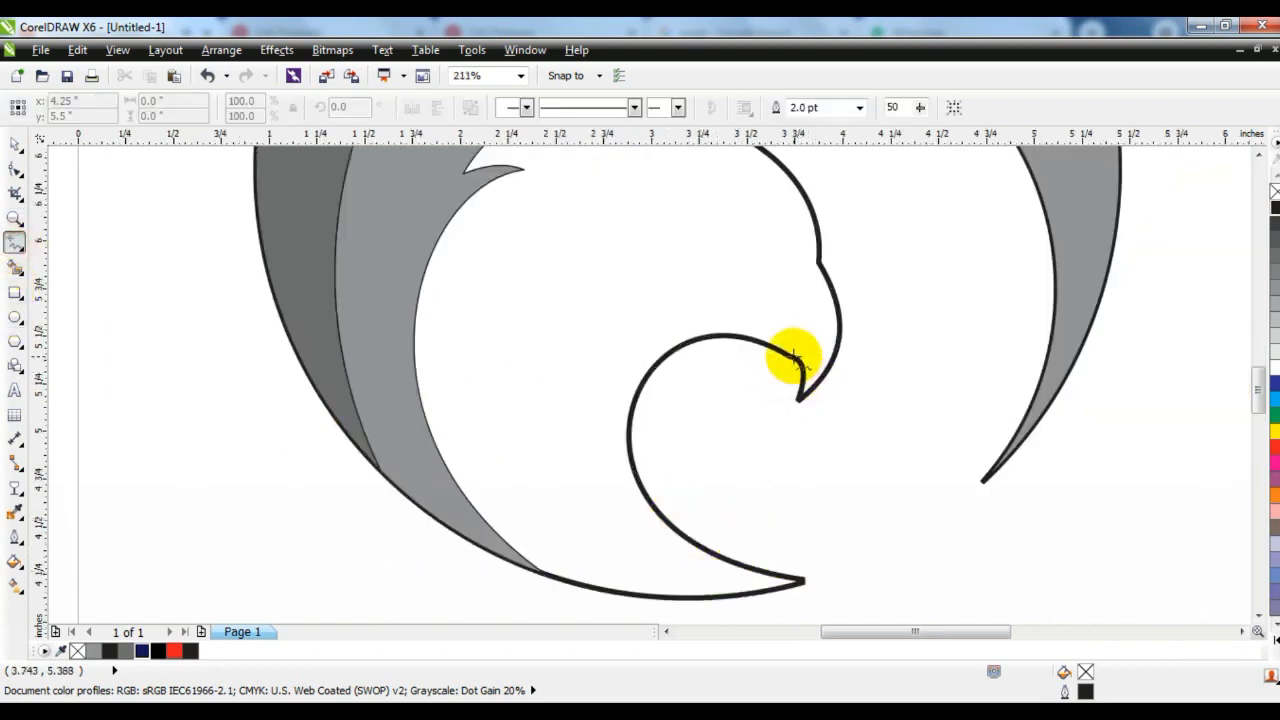
{"action": "left_click", "coordinate": [795, 358]}
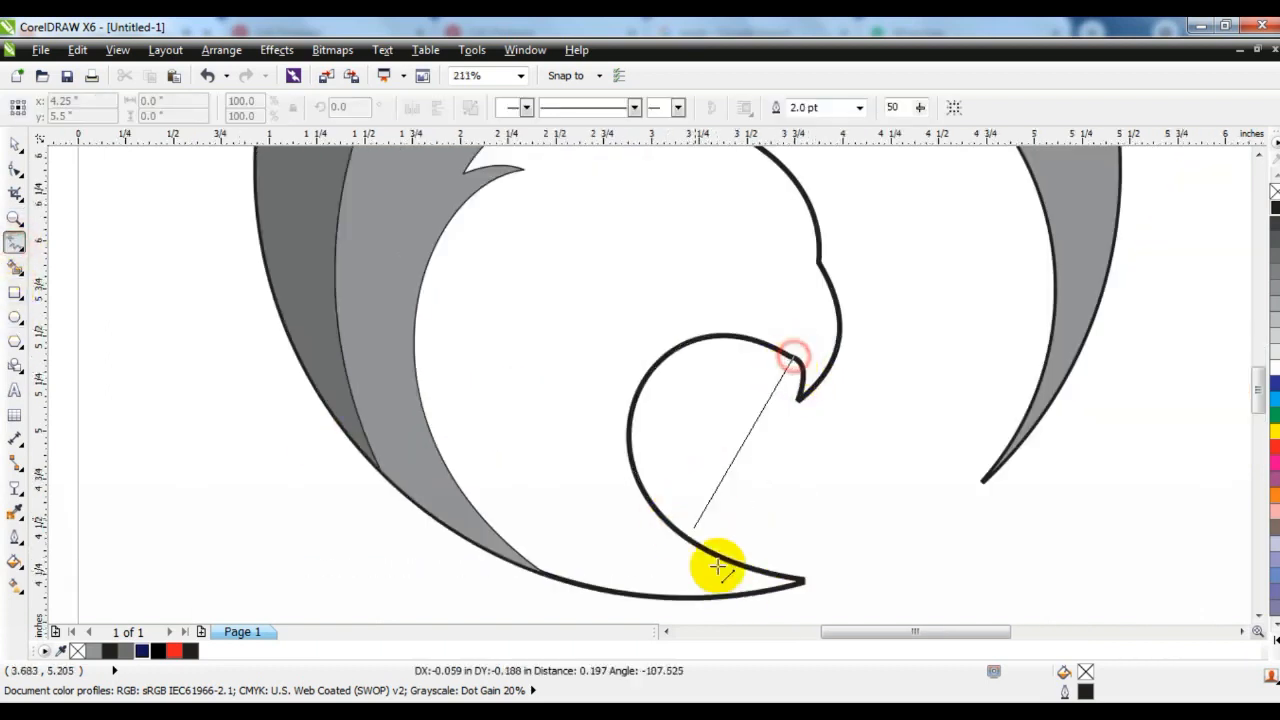
{"action": "double_click", "coordinate": [800, 581]}
{"action": "left_click", "coordinate": [847, 603]}
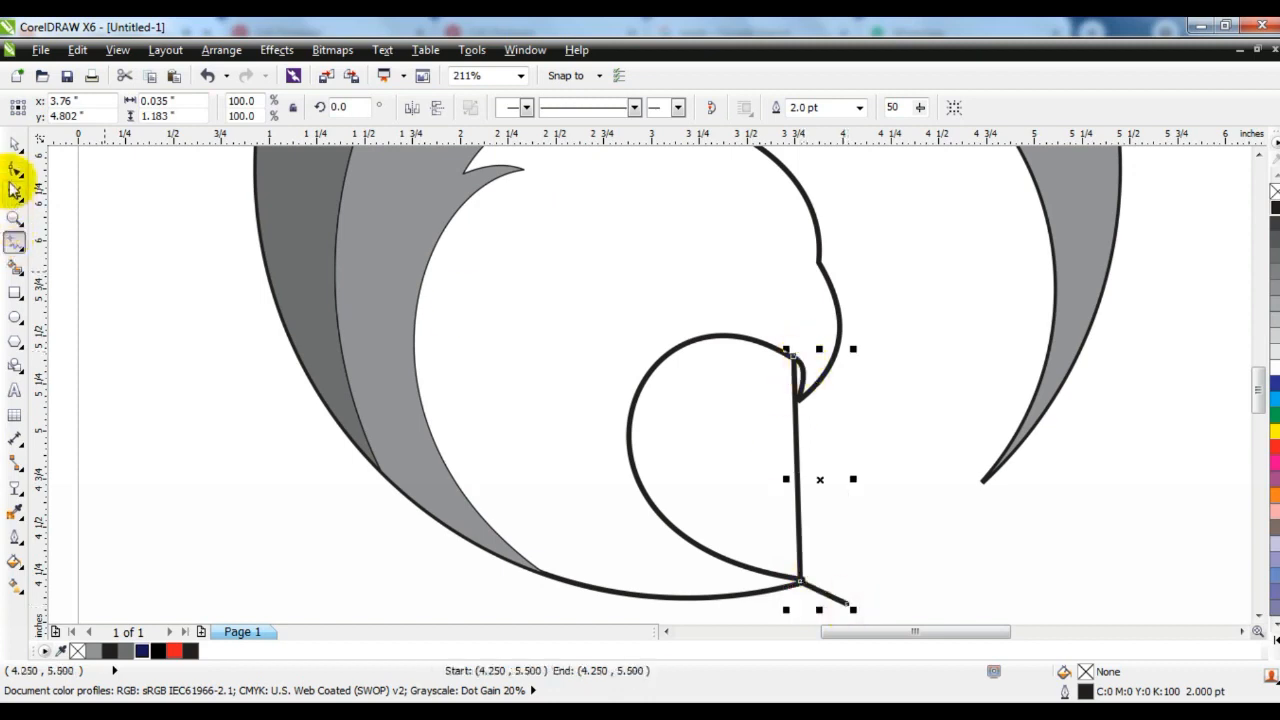
Convert the line between beak corner and neck tip to a curve and bend it into an arc outside the throat curve.
{"action": "left_click", "coordinate": [15, 170]}
{"action": "left_click_drag", "start_coordinate": [491, 344], "coordinate": [841, 592]}
{"action": "left_click", "coordinate": [271, 106]}
{"action": "left_click_drag", "start_coordinate": [597, 217], "coordinate": [812, 376]}
{"action": "left_click_drag", "start_coordinate": [795, 421], "coordinate": [742, 347]}
{"action": "left_click_drag", "start_coordinate": [684, 263], "coordinate": [685, 263]}
{"action": "left_click", "coordinate": [780, 538]}
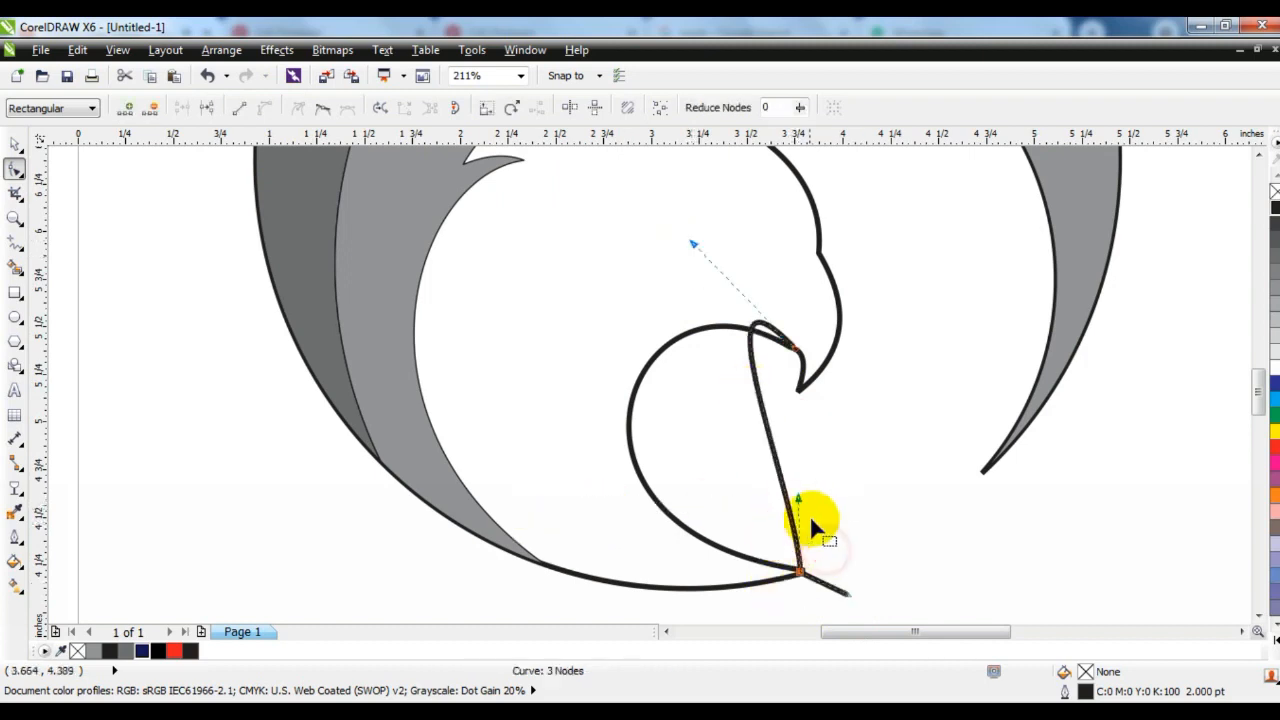
{"action": "left_click_drag", "start_coordinate": [797, 500], "coordinate": [470, 552]}
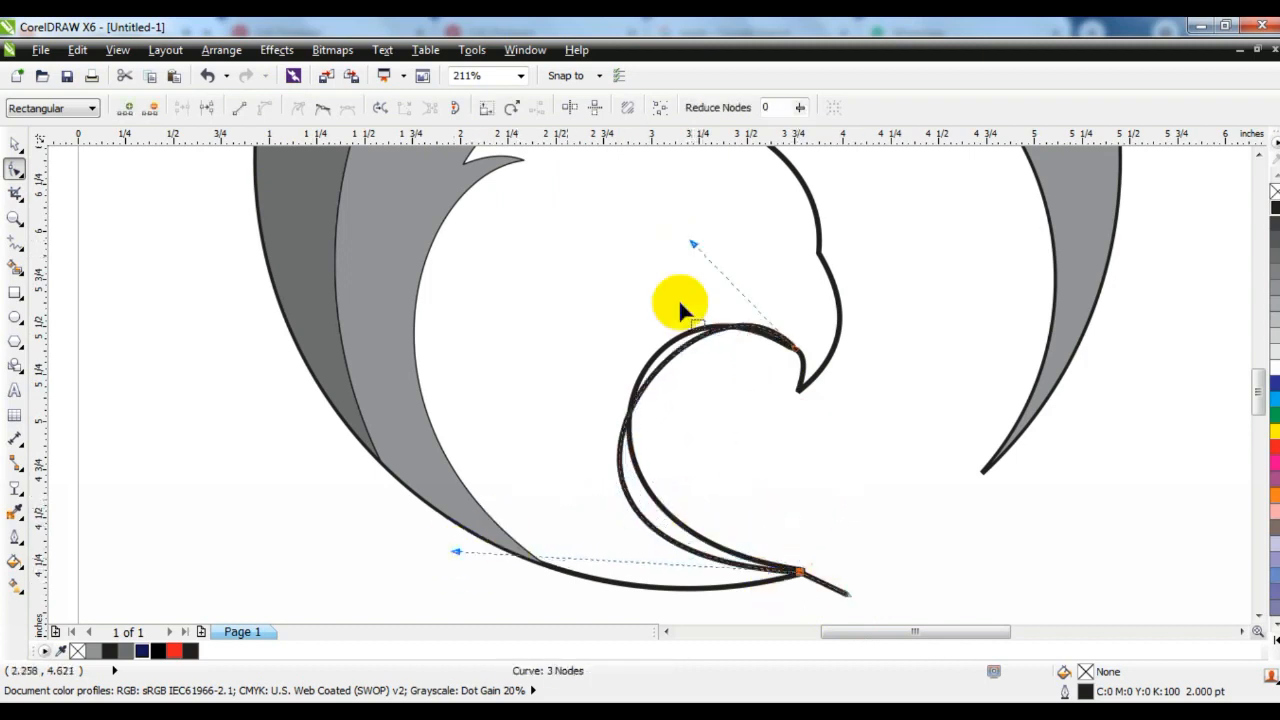
{"action": "left_click_drag", "start_coordinate": [692, 246], "coordinate": [587, 175]}
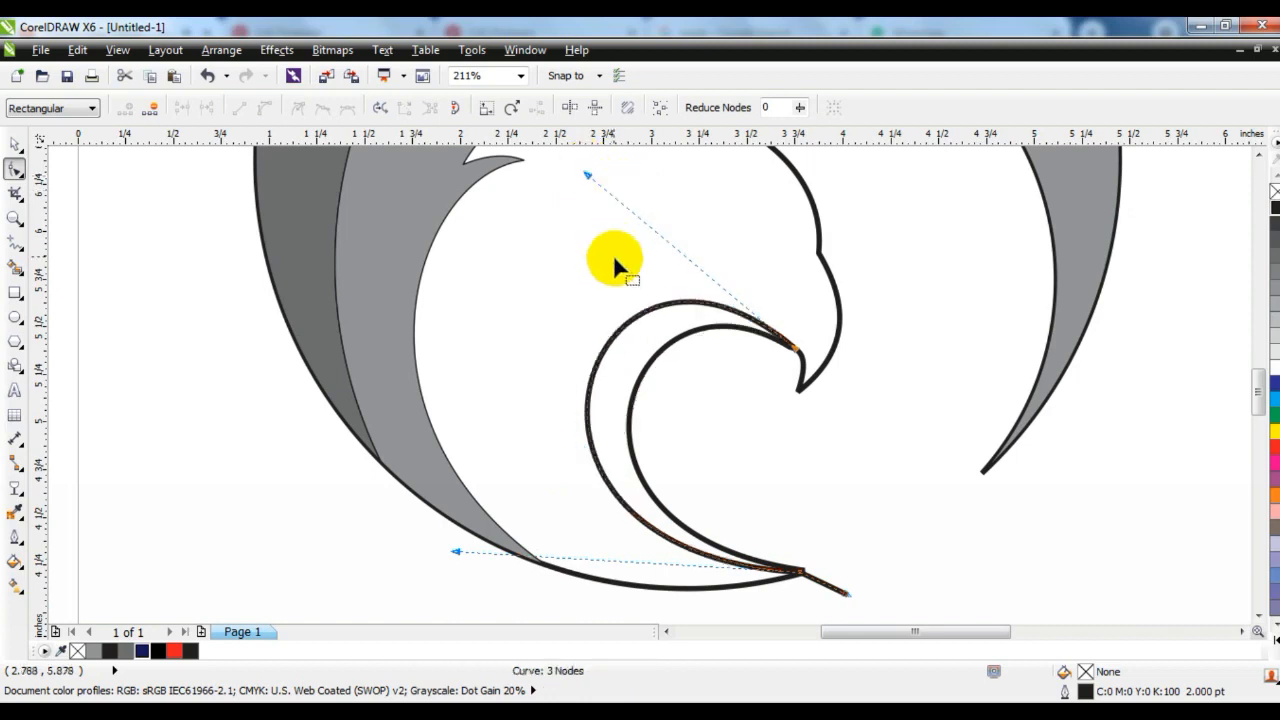
Fine-tune the curvature of the outer throat arc near the beak so its bulge widens slightly.
{"action": "key", "text": "F3"}
{"action": "left_click_drag", "start_coordinate": [520, 404], "coordinate": [511, 404]}
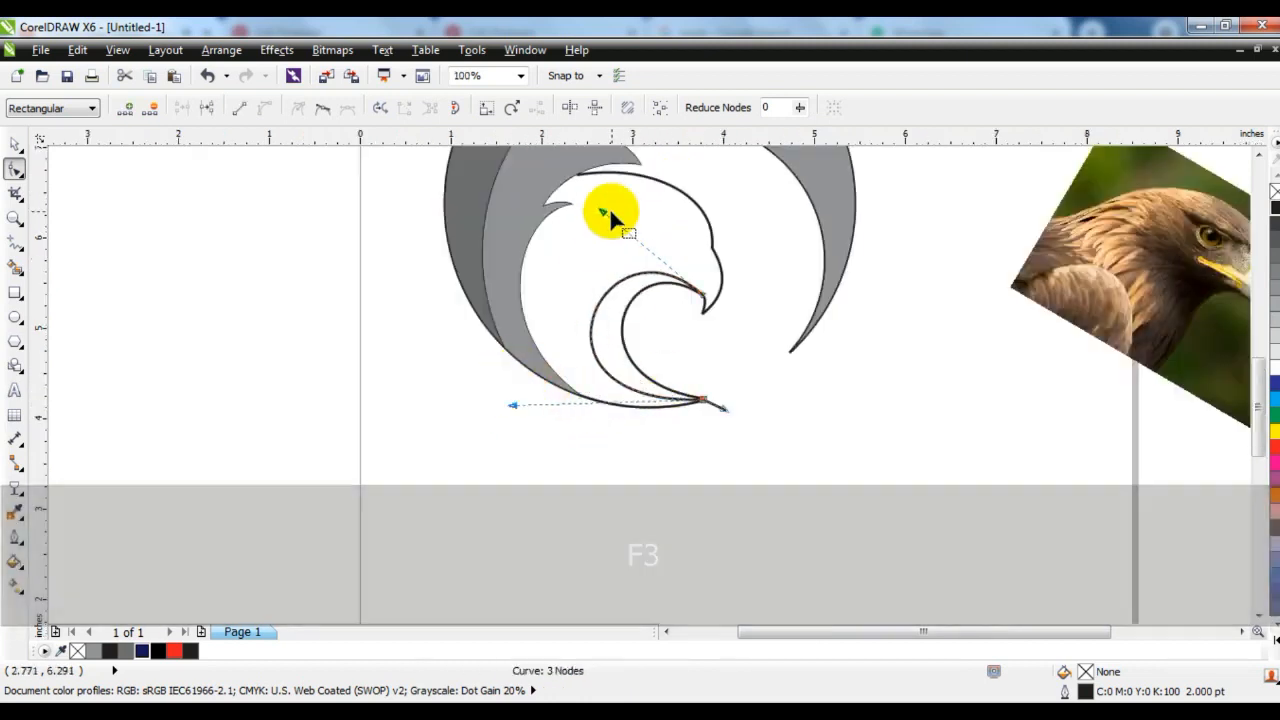
{"action": "left_click_drag", "start_coordinate": [601, 211], "coordinate": [594, 202]}
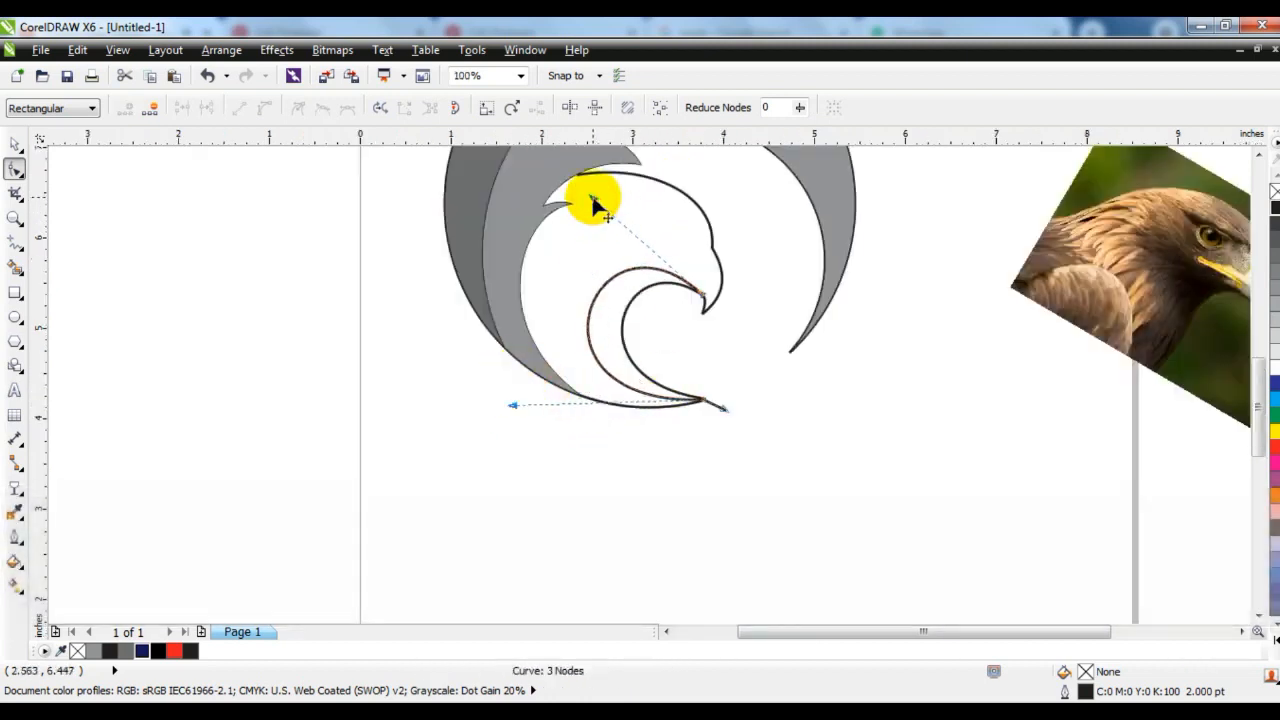
{"action": "left_click_drag", "start_coordinate": [591, 195], "coordinate": [592, 197]}
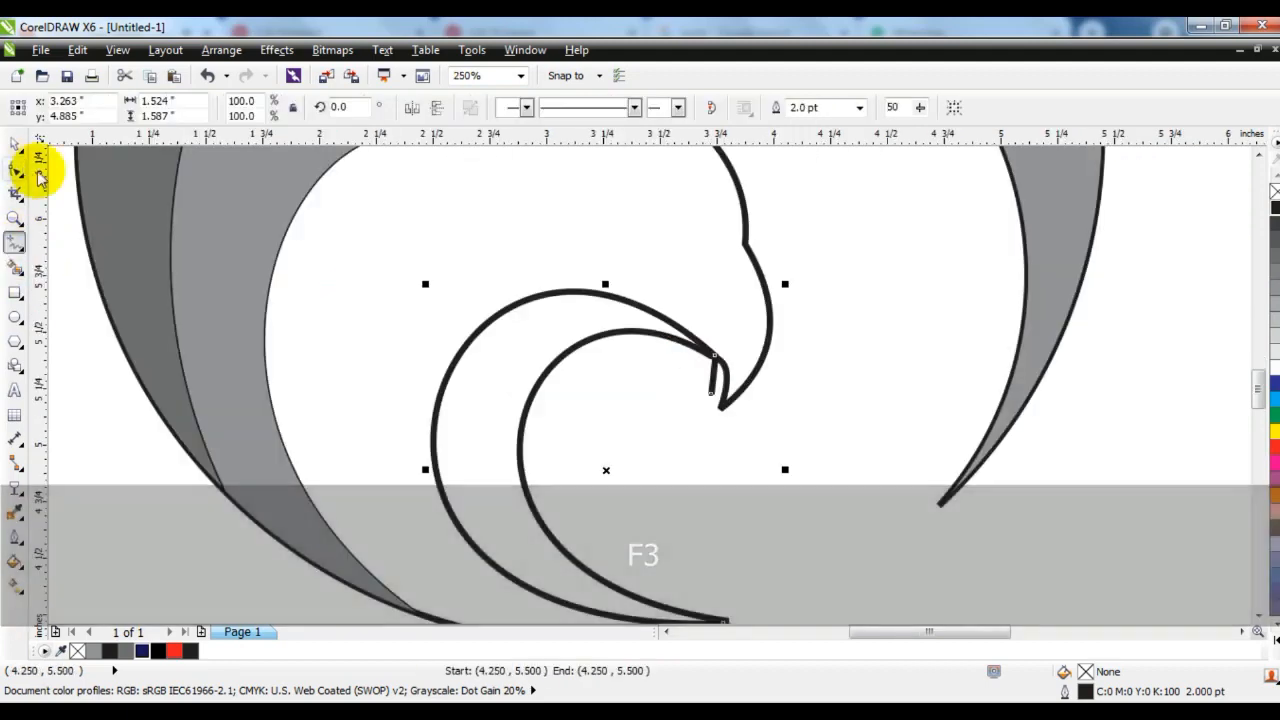
Smart-fill the eagle's head and the narrow throat crescent with 50% black, using a 0.5 pt outline.
{"action": "key", "text": "F3"}
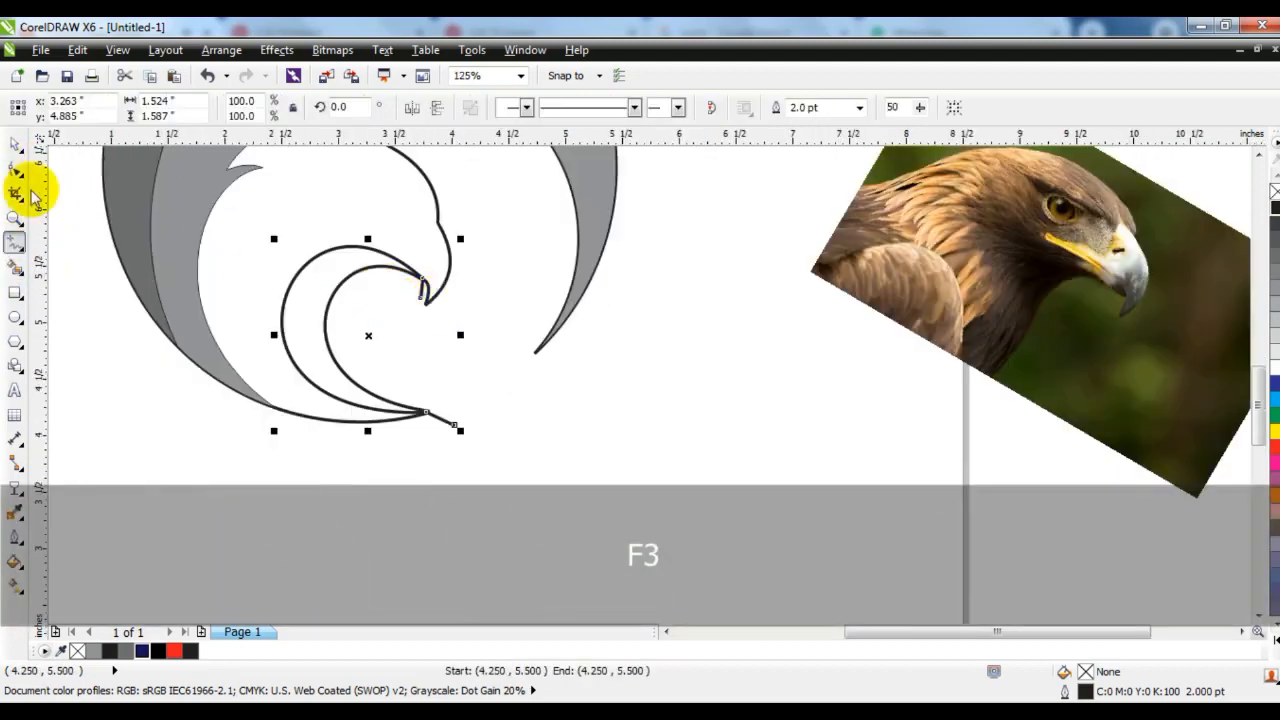
{"action": "left_click", "coordinate": [15, 148]}
{"action": "left_click", "coordinate": [244, 354]}
{"action": "key", "text": "shift+F2"}
{"action": "key", "text": "Escape"}
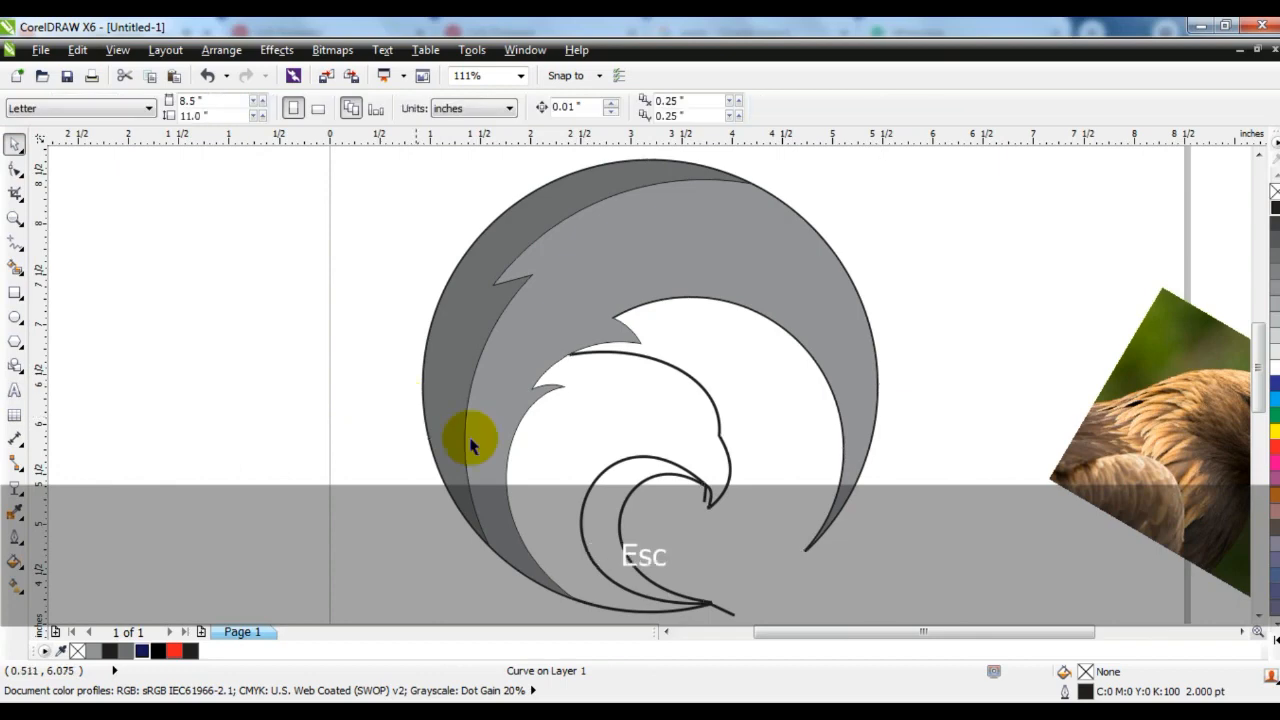
{"action": "left_click", "coordinate": [15, 267]}
{"action": "left_click", "coordinate": [643, 423]}
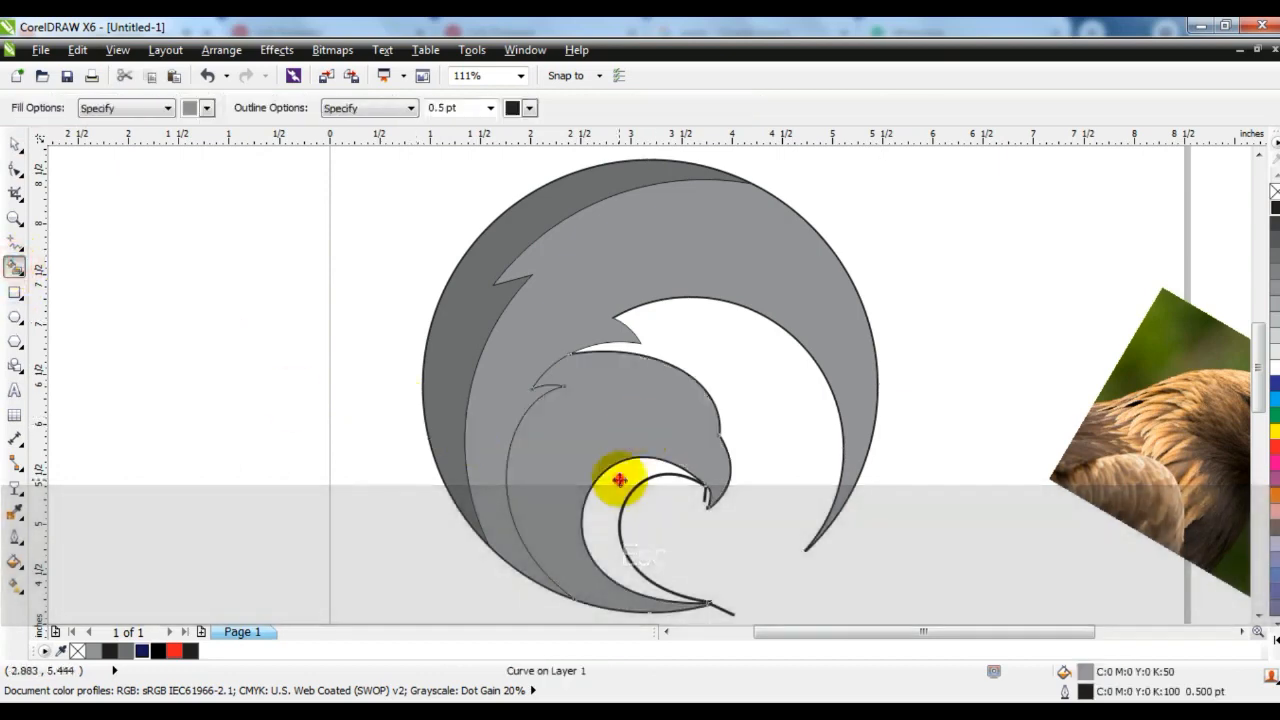
{"action": "left_click", "coordinate": [613, 516]}
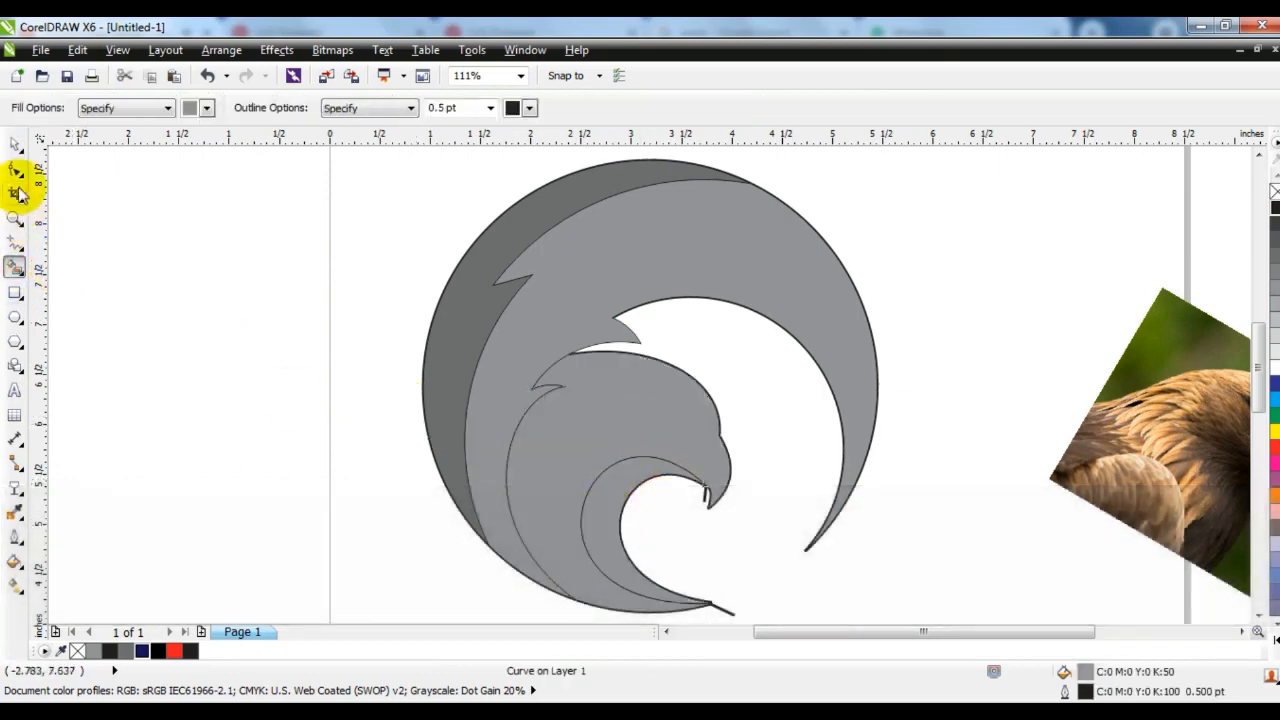
Delete the throat guide curve with its leftover segments at the beak and neck tip, keeping the filled shapes.
{"action": "left_click", "coordinate": [15, 145]}
{"action": "left_click", "coordinate": [741, 551]}
{"action": "left_click", "coordinate": [703, 500]}
{"action": "key", "text": "Delete"}
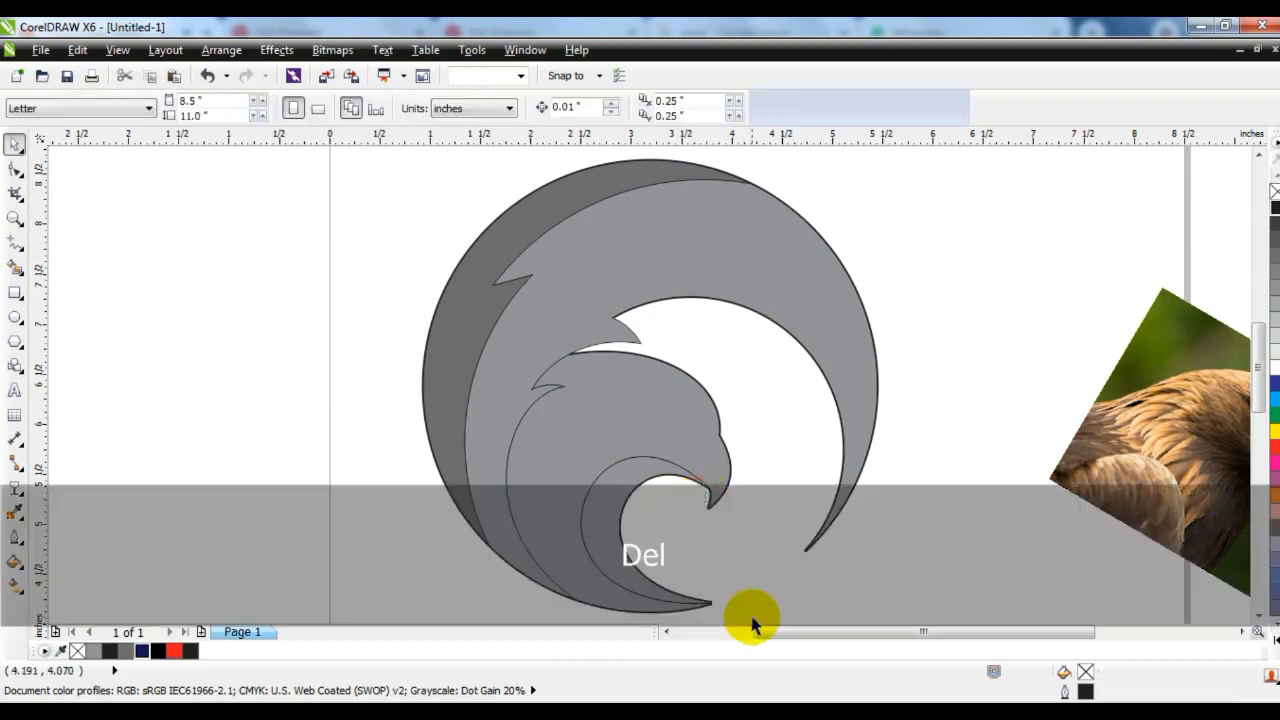
Try a navy linear fountain fill fading to white on the outer left crescent.
{"action": "key", "text": "F3"}
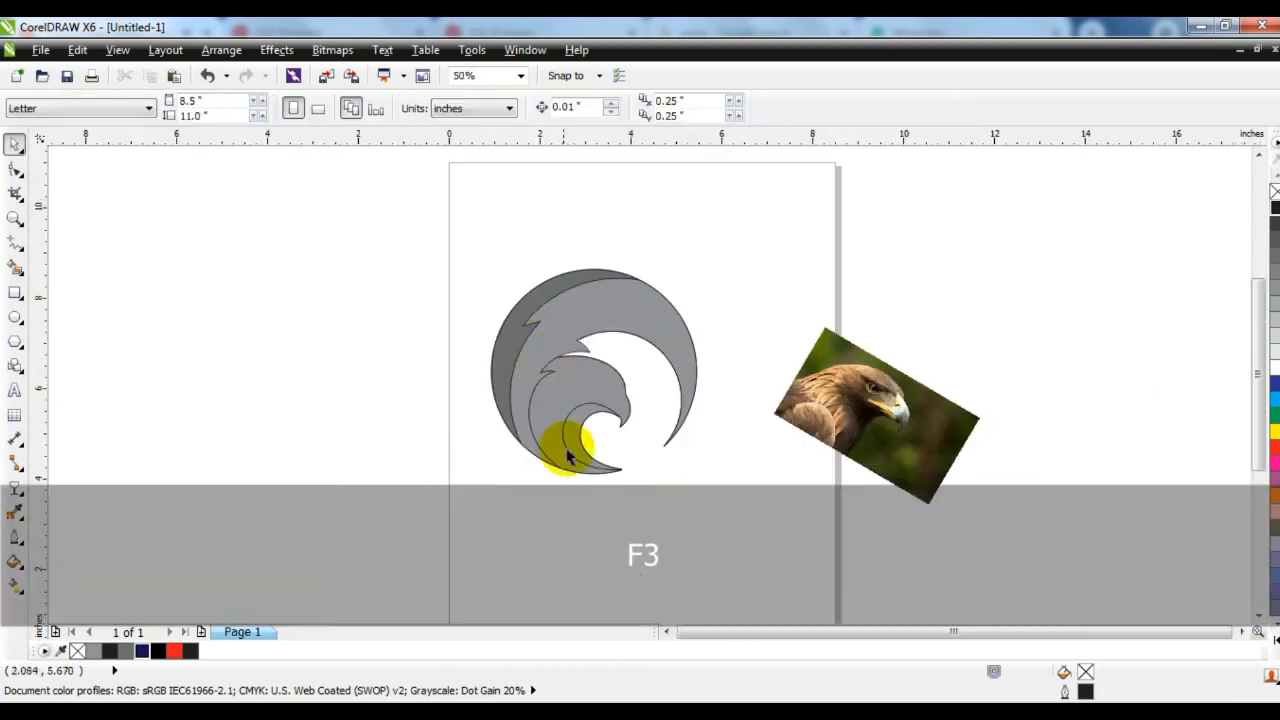
{"action": "left_click", "coordinate": [15, 218]}
{"action": "left_click_drag", "start_coordinate": [459, 237], "coordinate": [802, 492]}
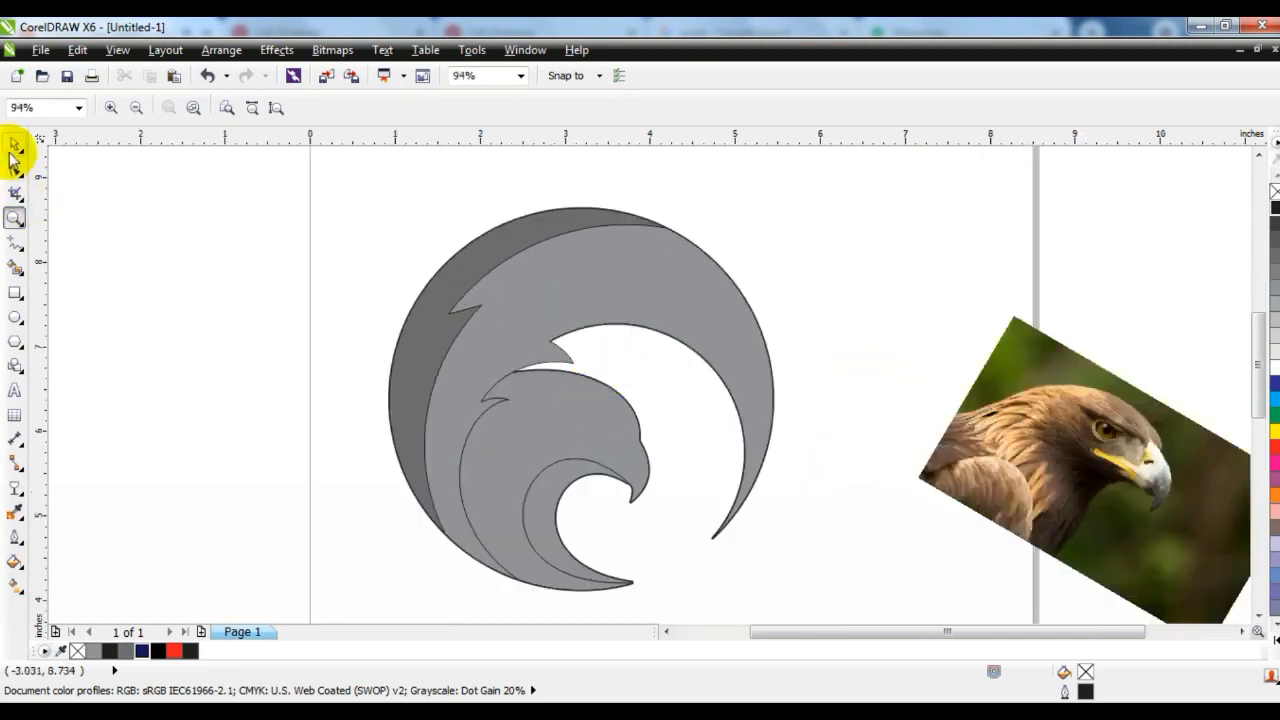
{"action": "left_click", "coordinate": [14, 150]}
{"action": "left_click", "coordinate": [201, 318]}
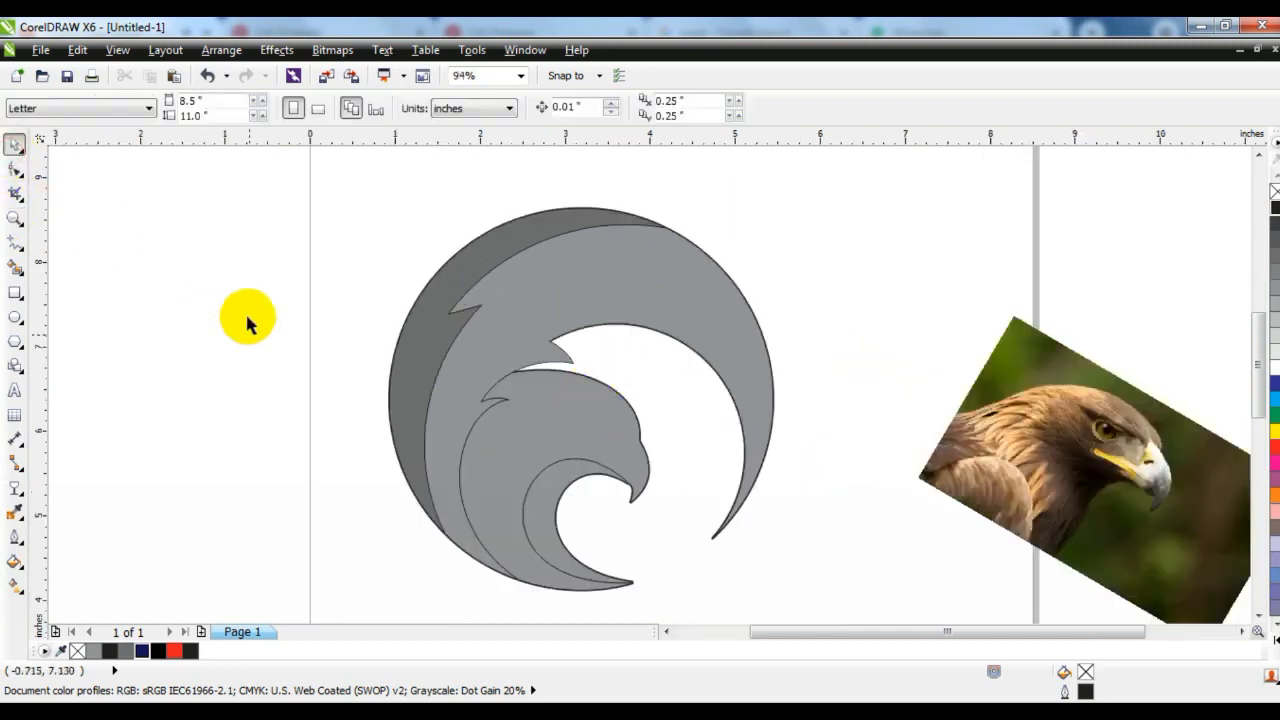
{"action": "left_click", "coordinate": [435, 345]}
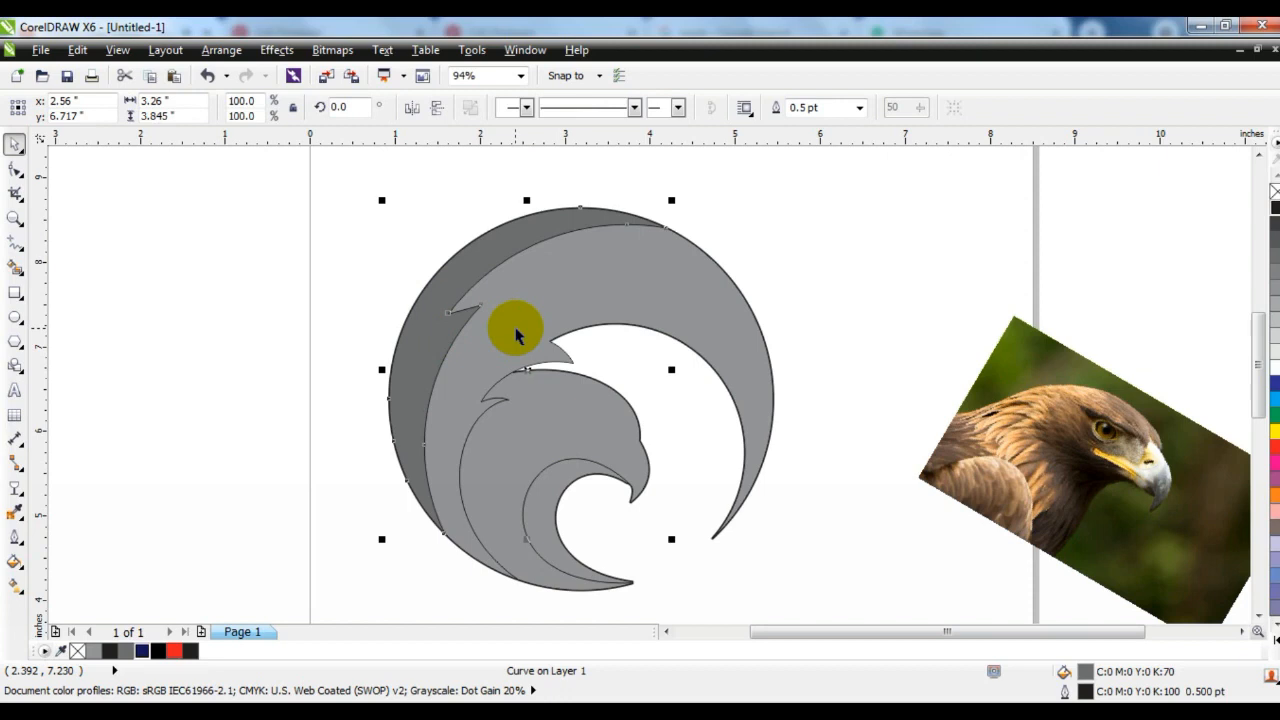
{"action": "left_click", "coordinate": [142, 651]}
{"action": "left_click", "coordinate": [16, 584]}
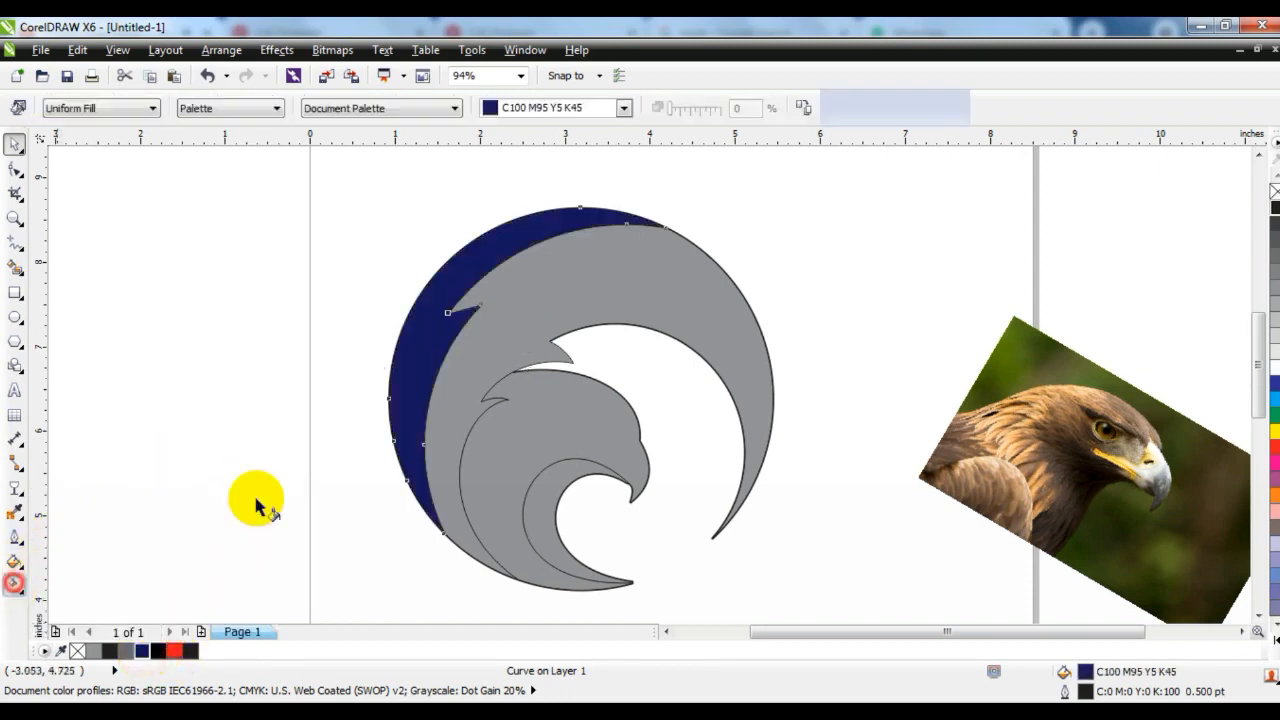
{"action": "left_click_drag", "start_coordinate": [434, 220], "coordinate": [509, 351]}
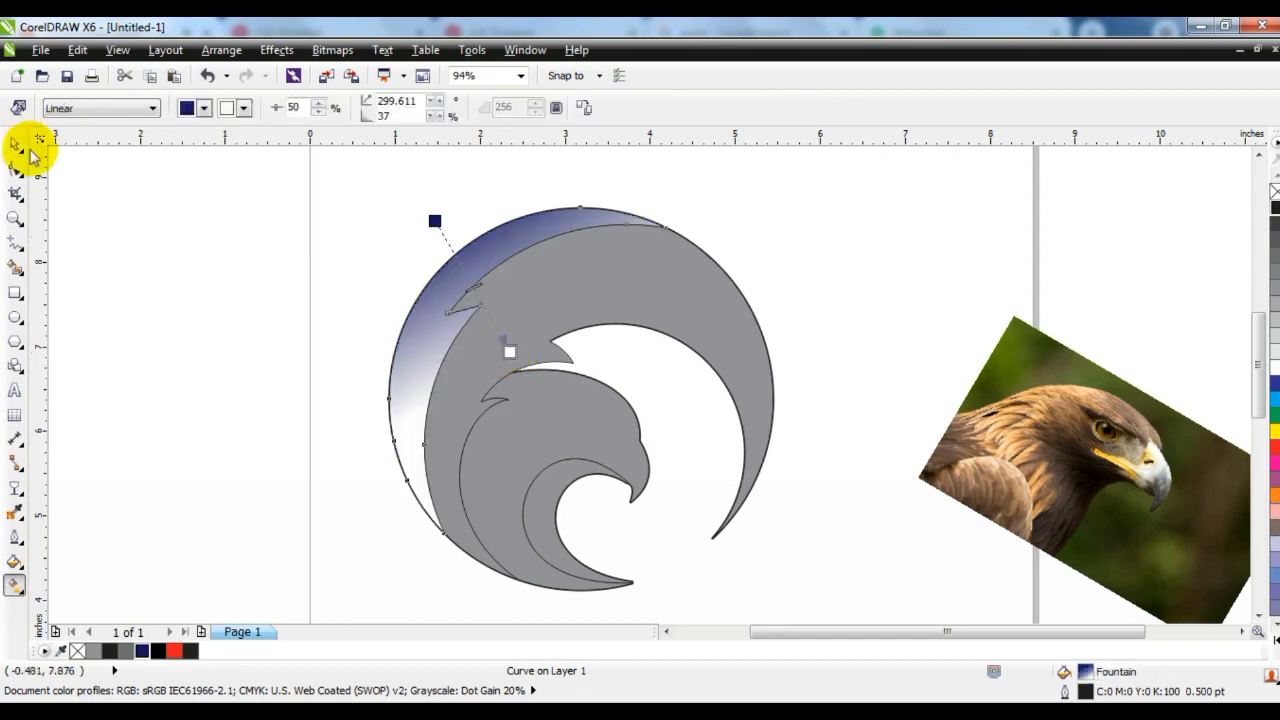
{"action": "left_click", "coordinate": [30, 150]}
{"action": "key", "text": "ctrl+z"}
Give the outer left crescent a uniform RGB fill of bright blue #186EF7, which adds that colour to the document palette.
{"action": "left_click", "coordinate": [13, 566]}
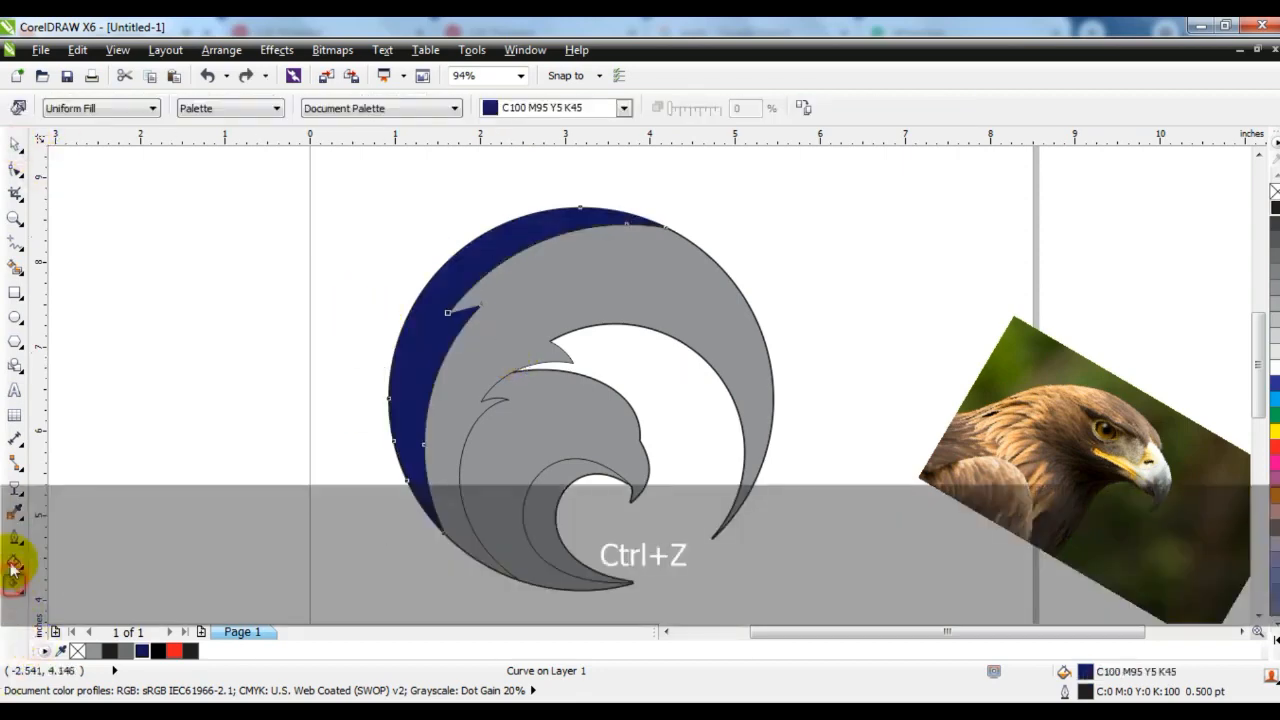
{"action": "left_click", "coordinate": [85, 424]}
{"action": "left_click", "coordinate": [868, 250]}
{"action": "left_click", "coordinate": [845, 281]}
{"action": "left_click", "coordinate": [963, 273]}
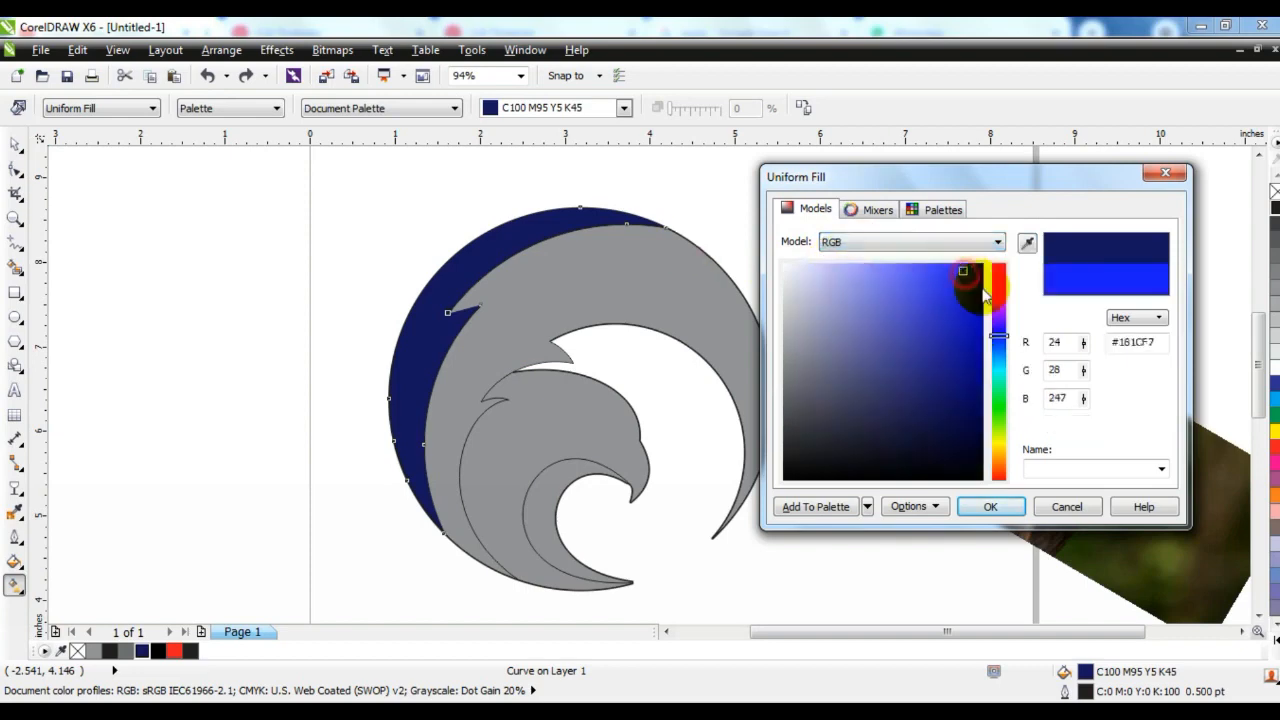
{"action": "left_click_drag", "start_coordinate": [999, 336], "coordinate": [999, 348]}
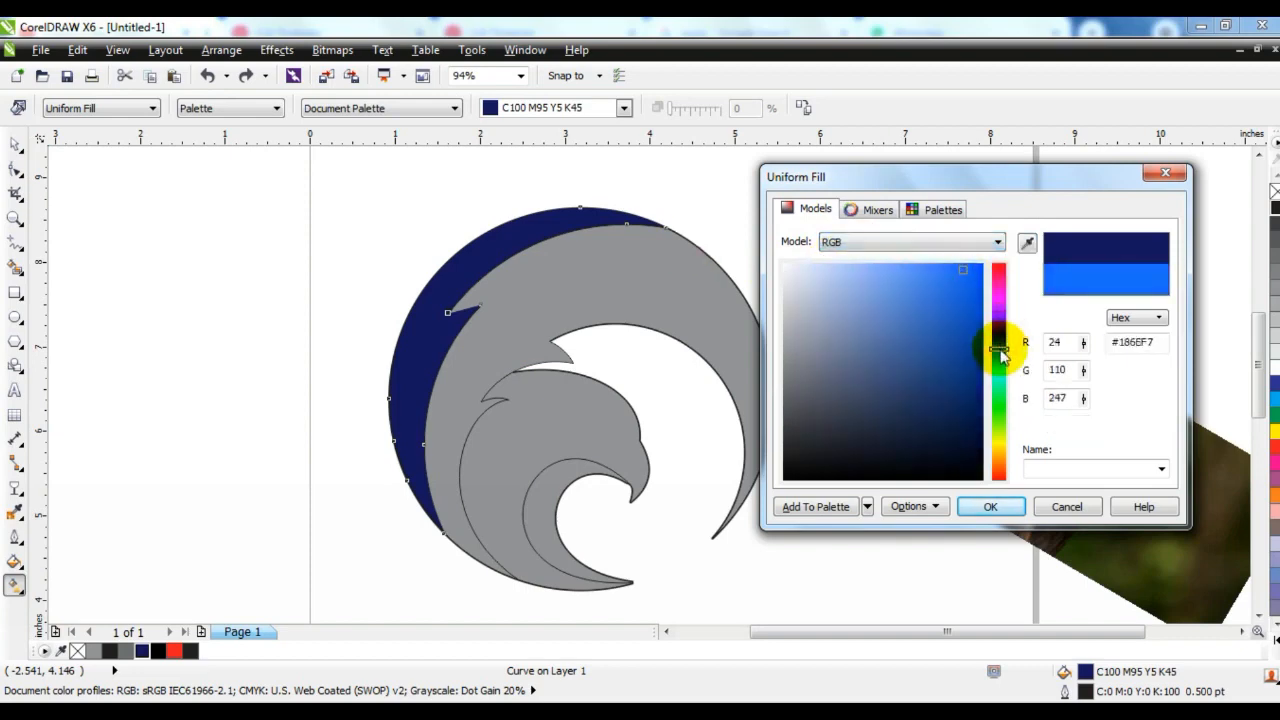
{"action": "left_click", "coordinate": [1005, 507]}
Undo the bright blue and navy fills on the outer left crescent and deselect it.
{"action": "key", "text": "ctrl+z"}
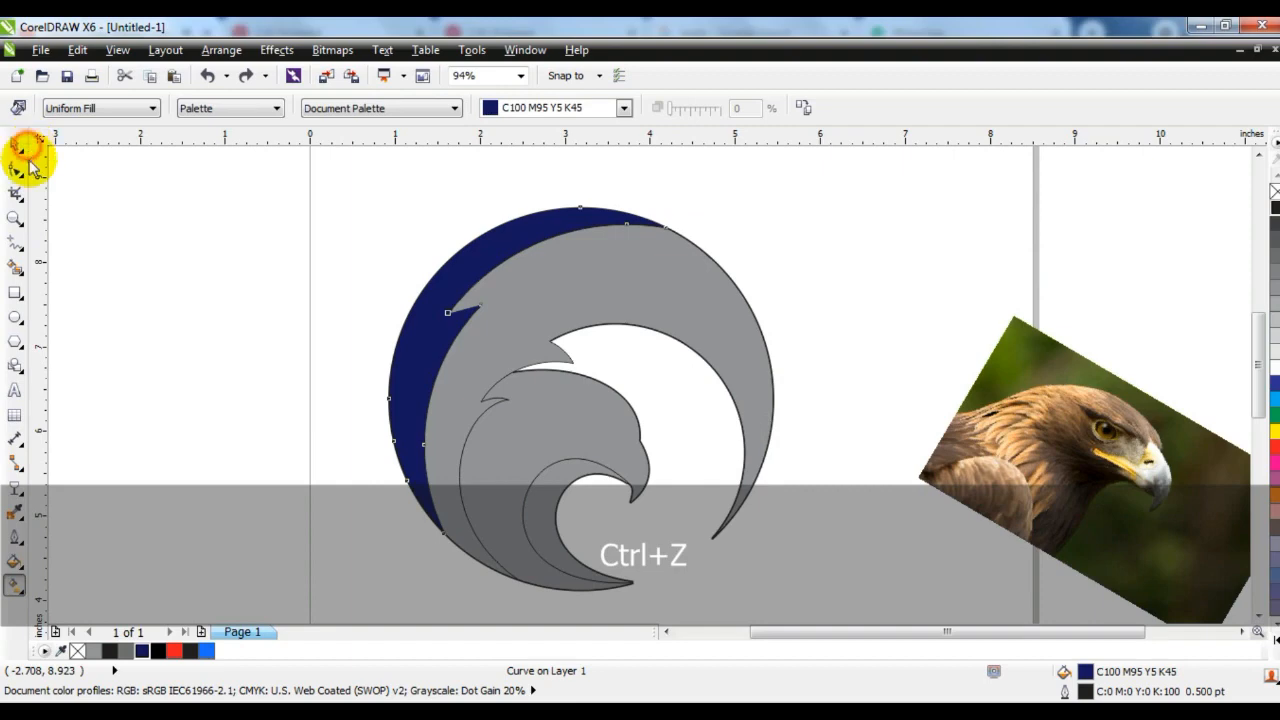
{"action": "left_click", "coordinate": [18, 145]}
{"action": "key", "text": "ctrl+z"}
{"action": "left_click", "coordinate": [147, 258]}
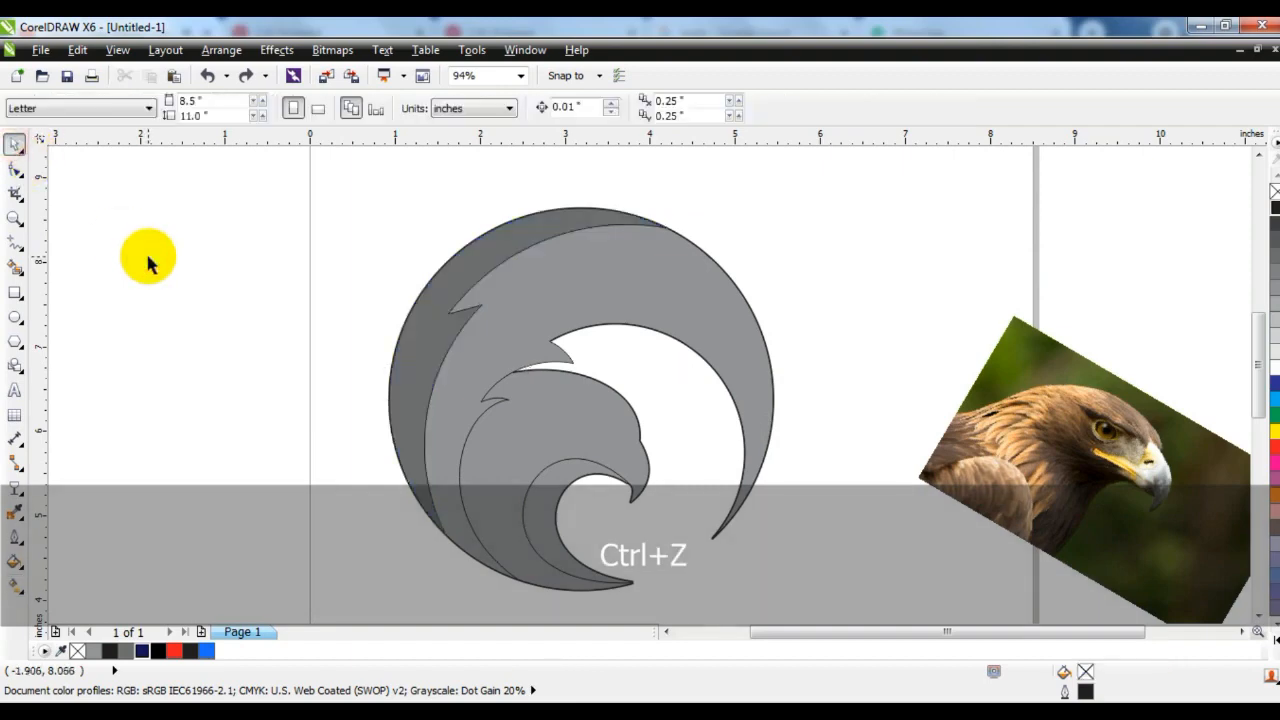
Apply a linear fountain fill from navy to bright blue on the outer left crescent, running diagonally from its upper left.
{"action": "left_click", "coordinate": [437, 303]}
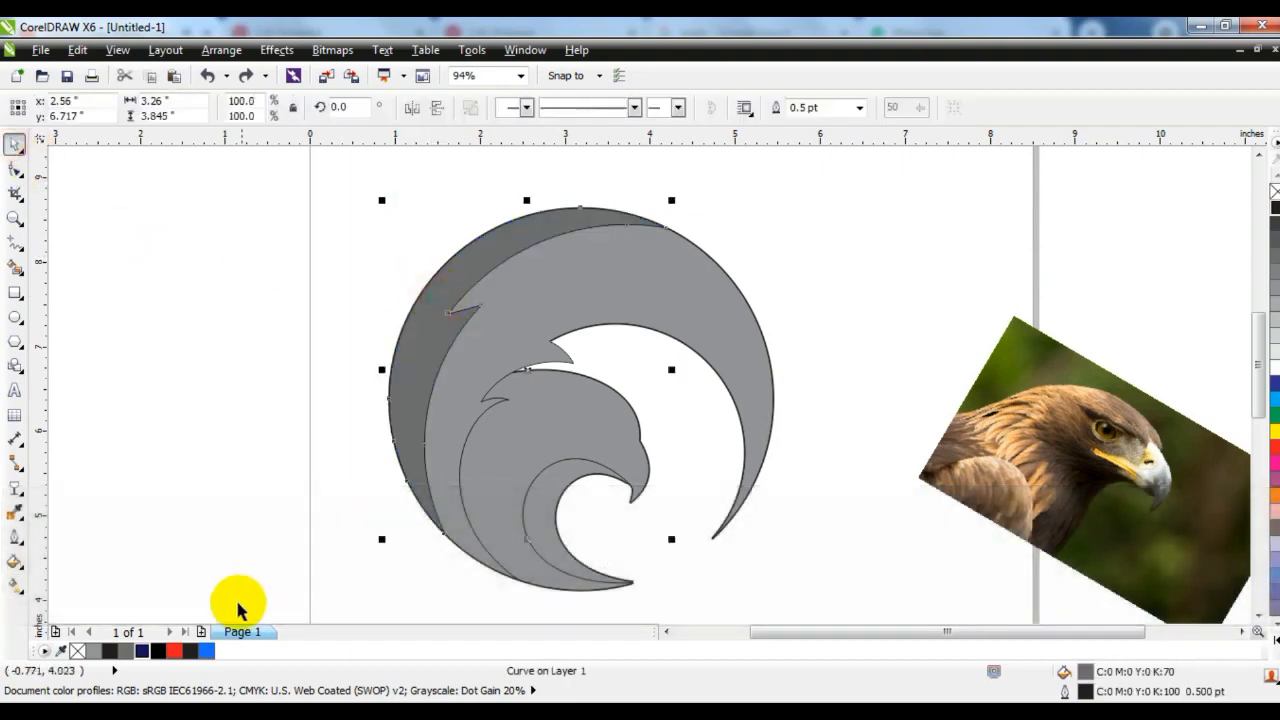
{"action": "left_click", "coordinate": [135, 654]}
{"action": "left_click", "coordinate": [15, 585]}
{"action": "left_click_drag", "start_coordinate": [416, 187], "coordinate": [454, 332]}
{"action": "left_click_drag", "start_coordinate": [206, 651], "coordinate": [454, 332]}
{"action": "left_click_drag", "start_coordinate": [393, 193], "coordinate": [409, 231]}
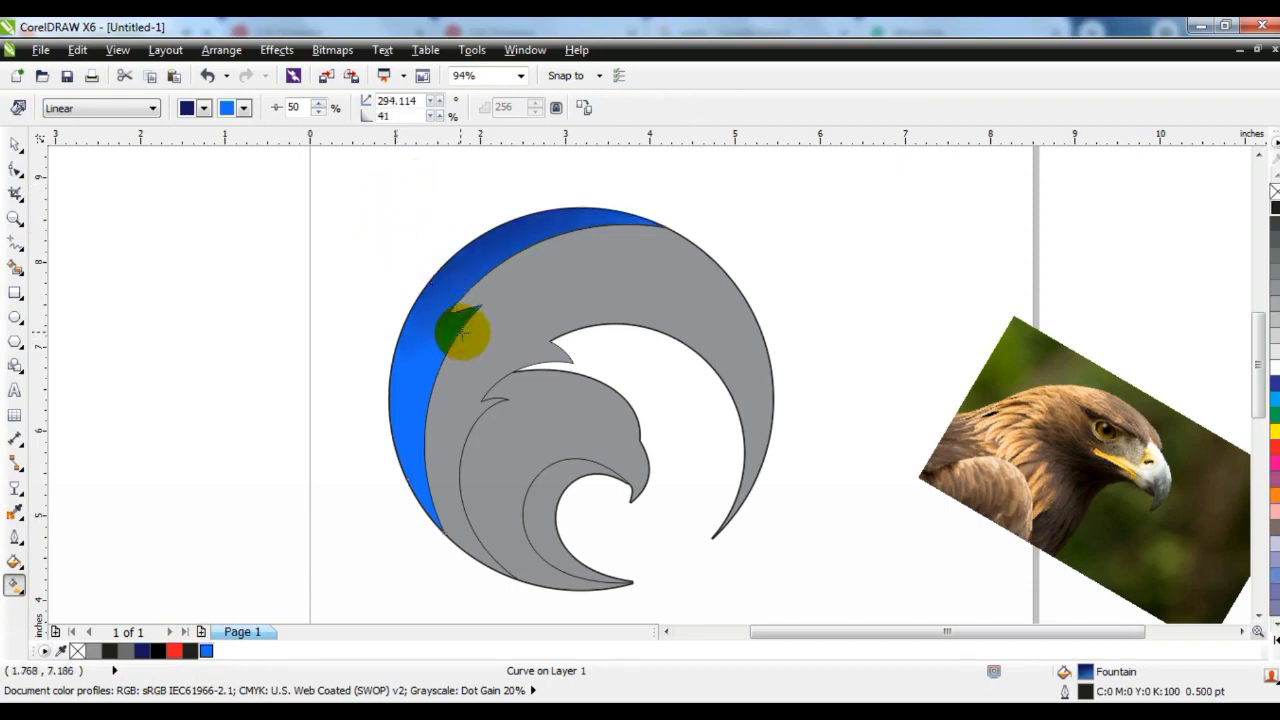
Apply a linear fountain fill from navy to bright blue on the large feathered ring shape, running diagonally from its upper left.
{"action": "left_click", "coordinate": [586, 281]}
{"action": "left_click", "coordinate": [144, 652]}
{"action": "left_click_drag", "start_coordinate": [489, 243], "coordinate": [548, 395]}
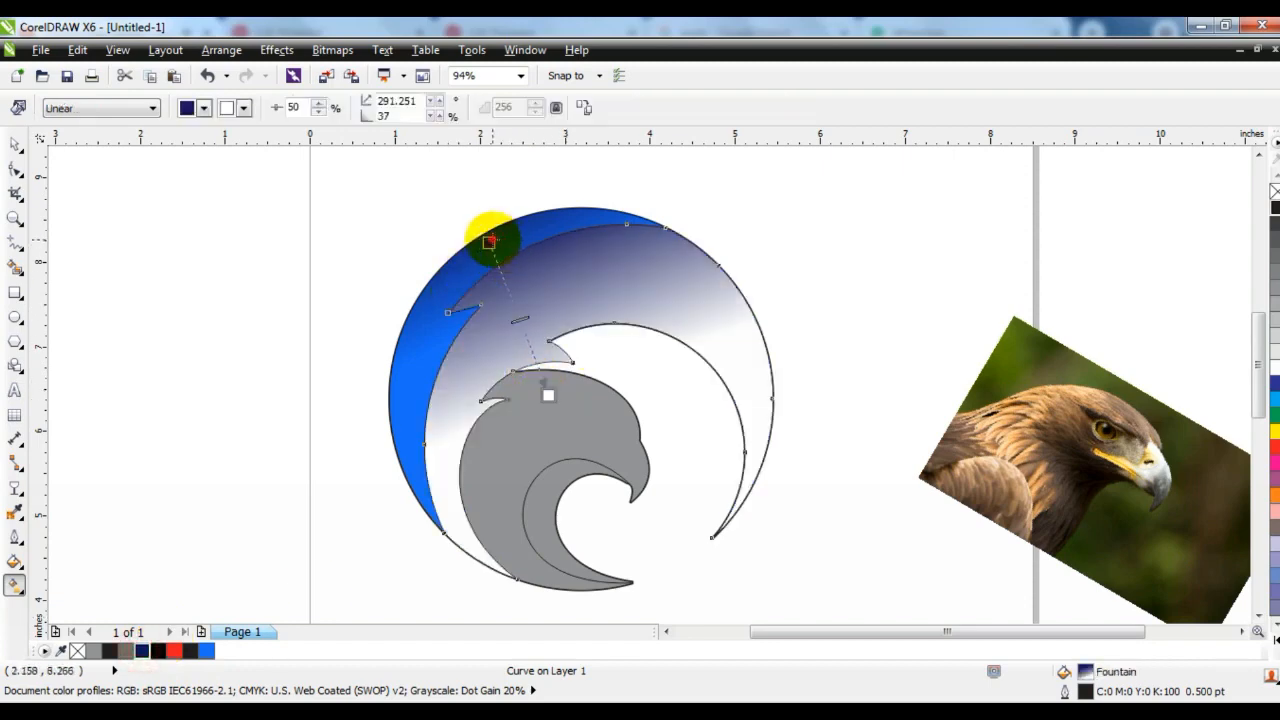
{"action": "left_click_drag", "start_coordinate": [489, 241], "coordinate": [491, 253]}
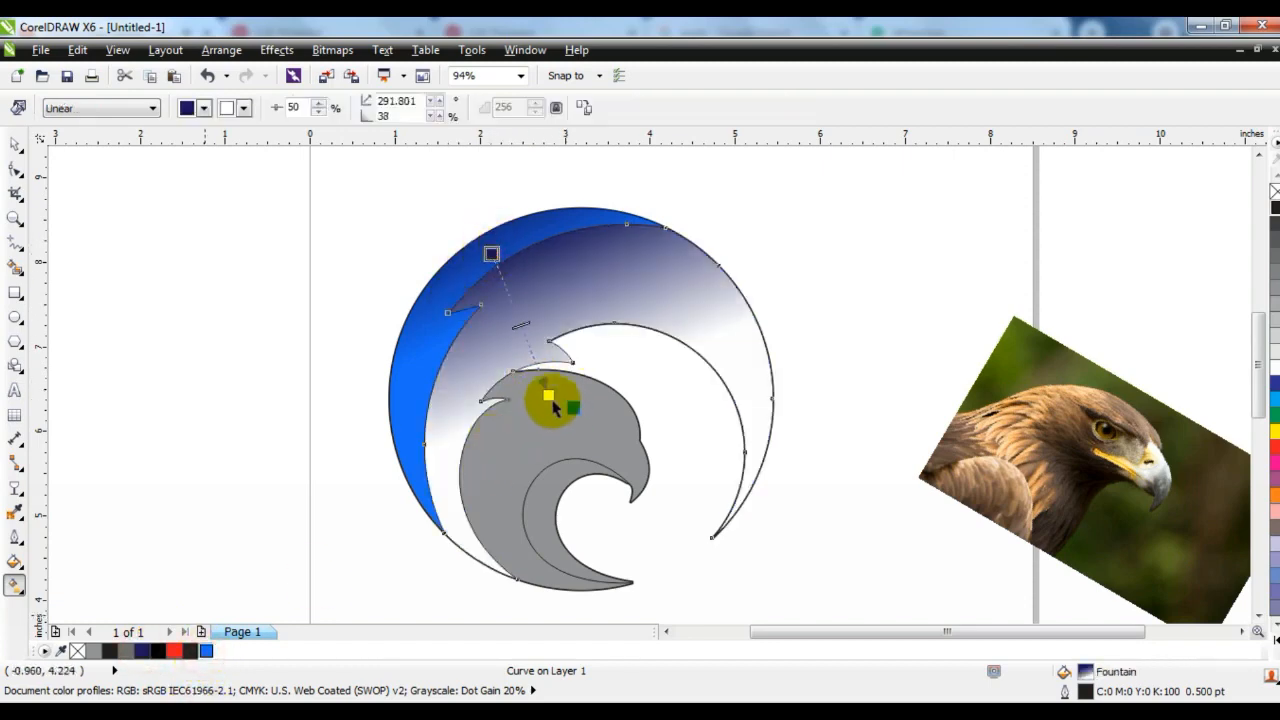
{"action": "left_click_drag", "start_coordinate": [555, 405], "coordinate": [548, 395]}
{"action": "left_click", "coordinate": [491, 253]}
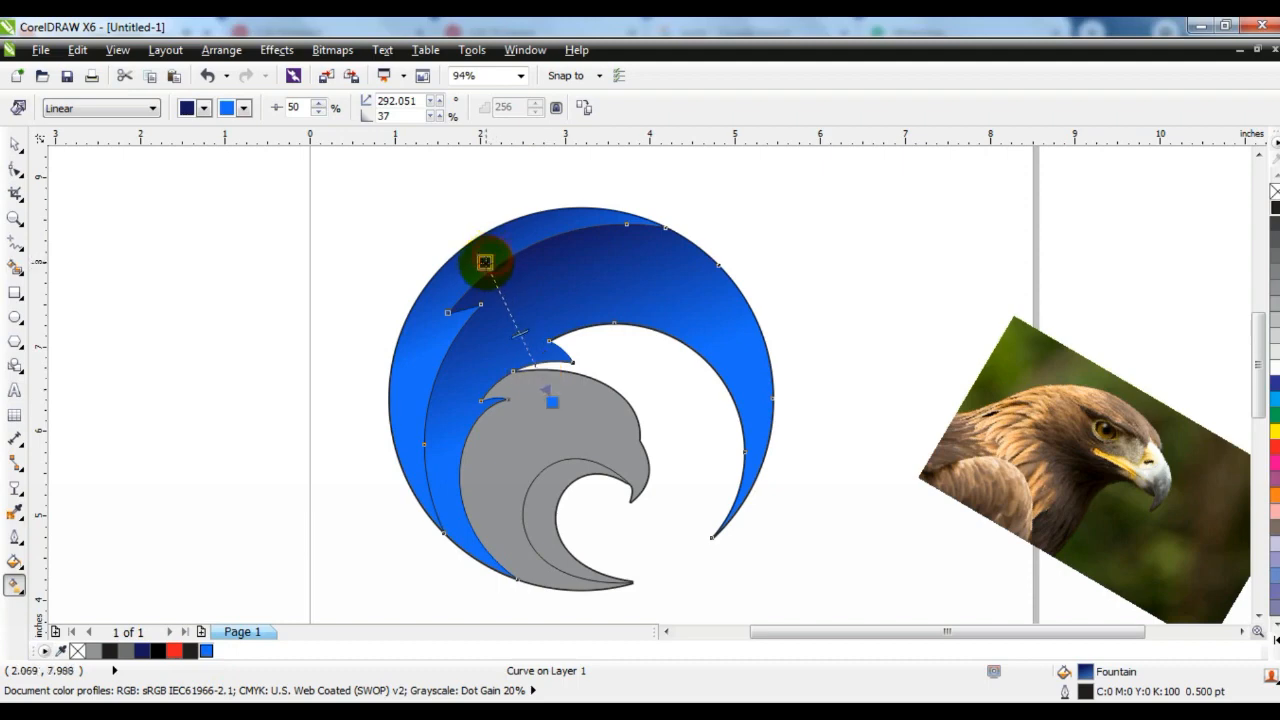
Apply a linear fountain fill from navy to bright blue on the eagle's head, running from the nape toward the throat.
{"action": "left_click", "coordinate": [15, 145]}
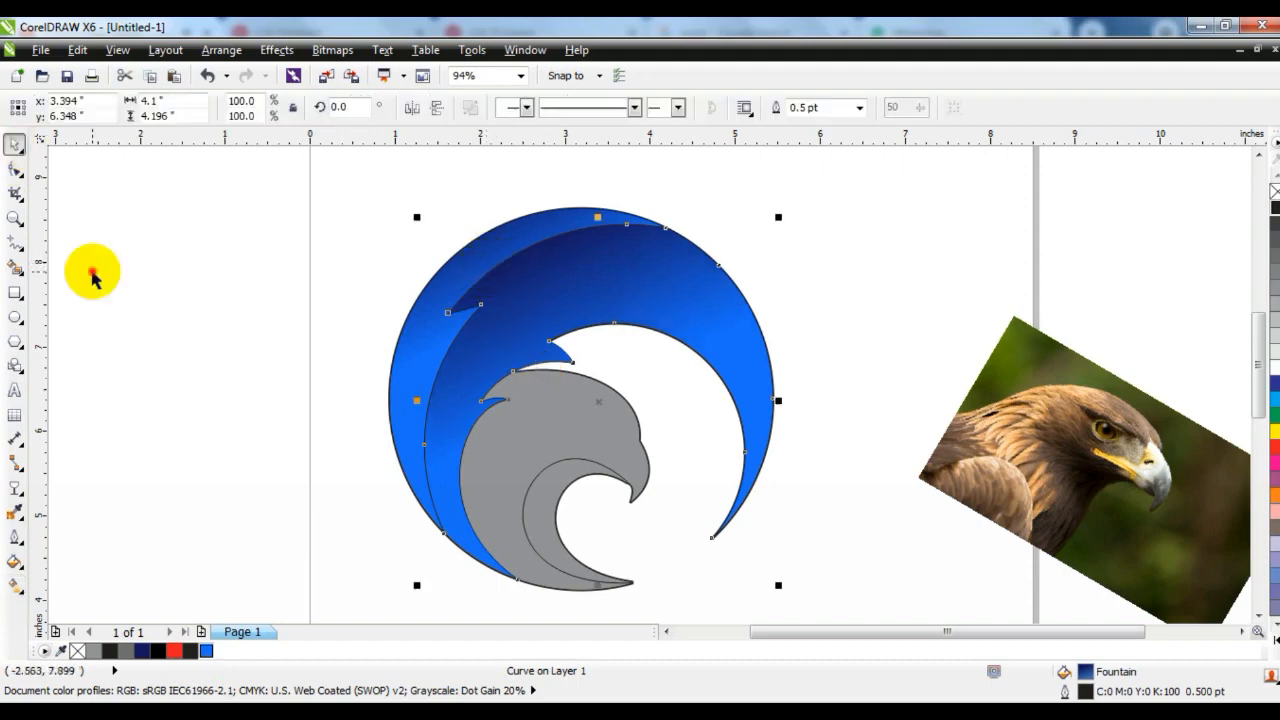
{"action": "left_click", "coordinate": [94, 271]}
{"action": "left_click", "coordinate": [529, 403]}
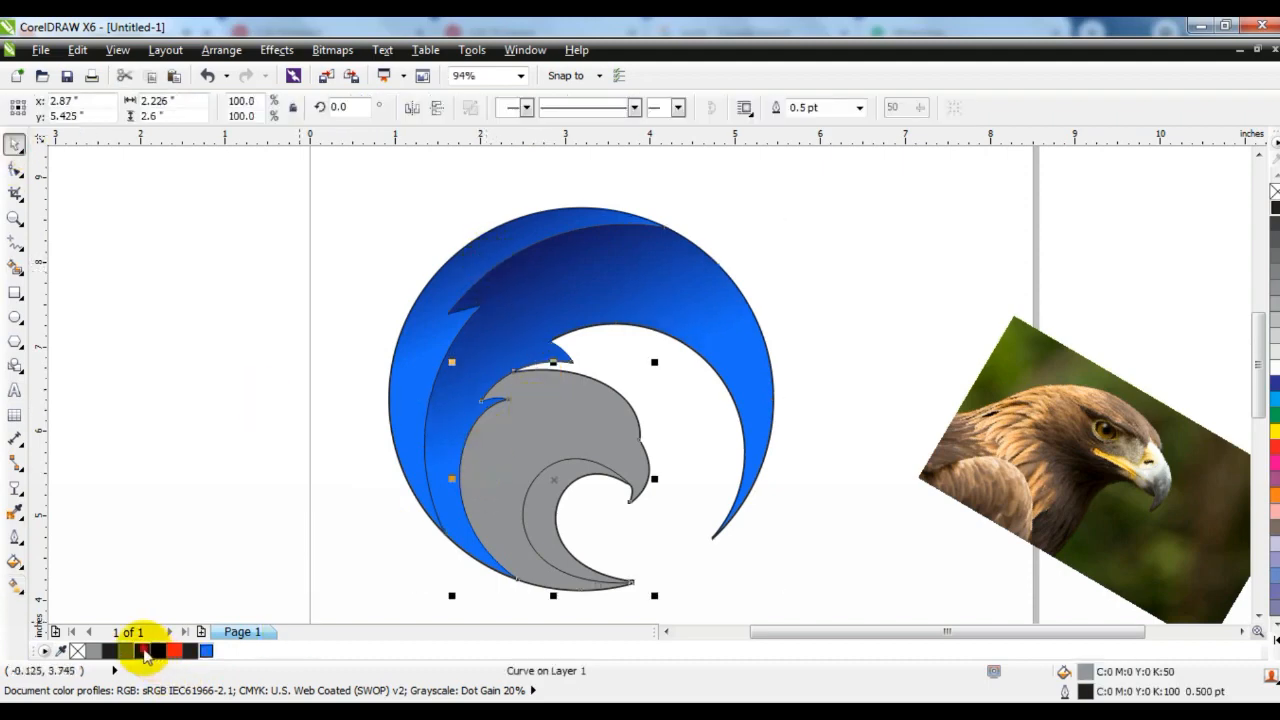
{"action": "left_click", "coordinate": [143, 651]}
{"action": "left_click", "coordinate": [15, 586]}
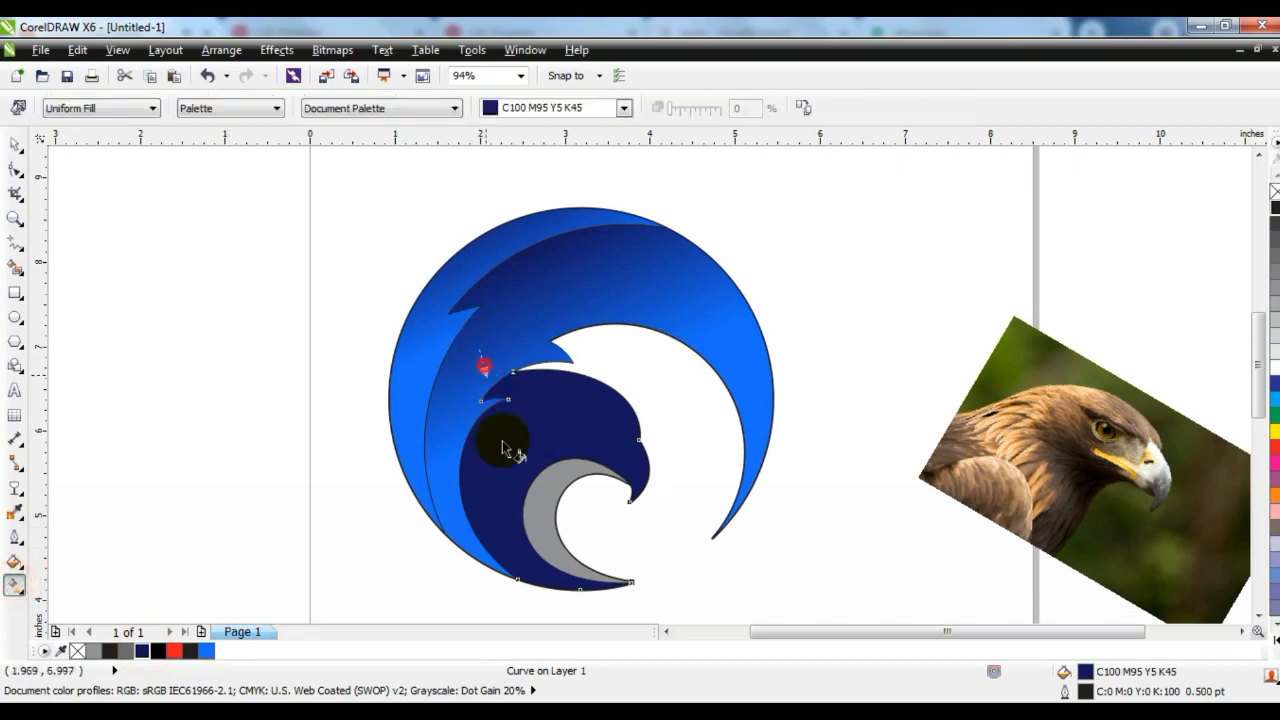
{"action": "left_click_drag", "start_coordinate": [484, 369], "coordinate": [529, 490]}
{"action": "left_click_drag", "start_coordinate": [480, 349], "coordinate": [484, 390]}
{"action": "left_click_drag", "start_coordinate": [210, 652], "coordinate": [533, 492]}
Fine-tune the start and end positions of the eagle head's gradient, keeping navy at the nape and blue near the throat.
{"action": "left_click_drag", "start_coordinate": [483, 388], "coordinate": [484, 397]}
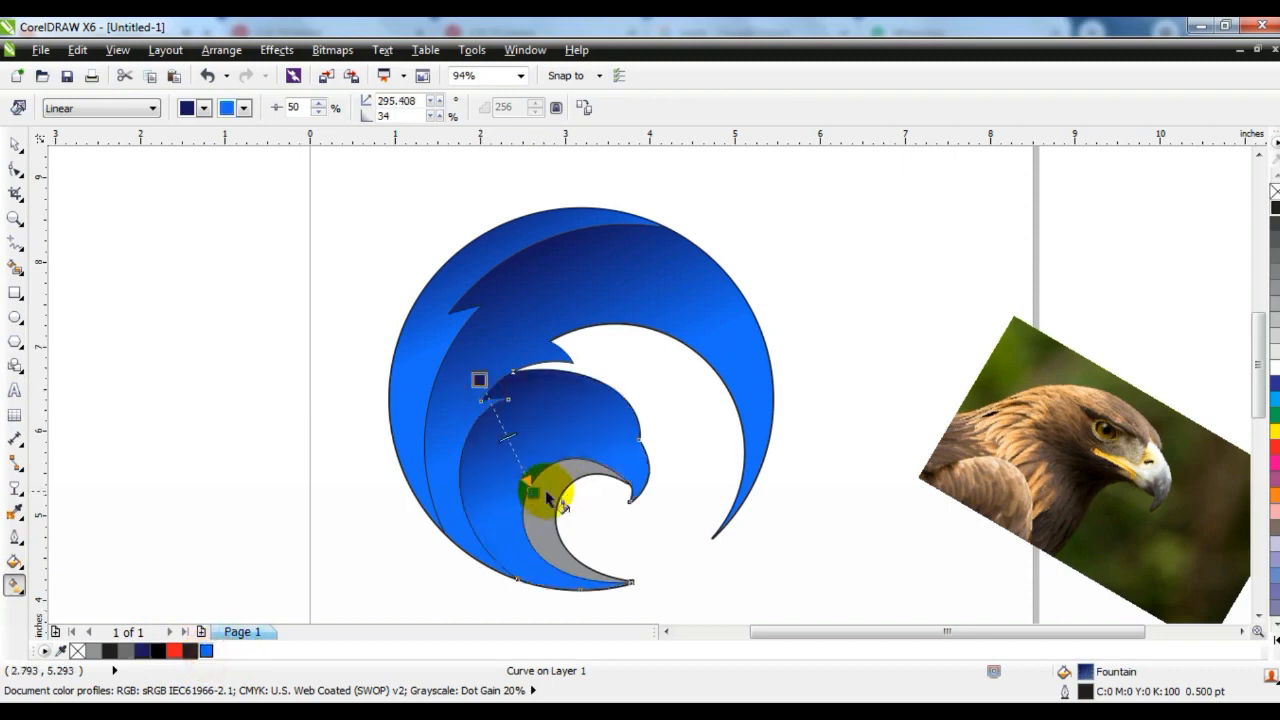
{"action": "key", "text": "ctrl+z"}
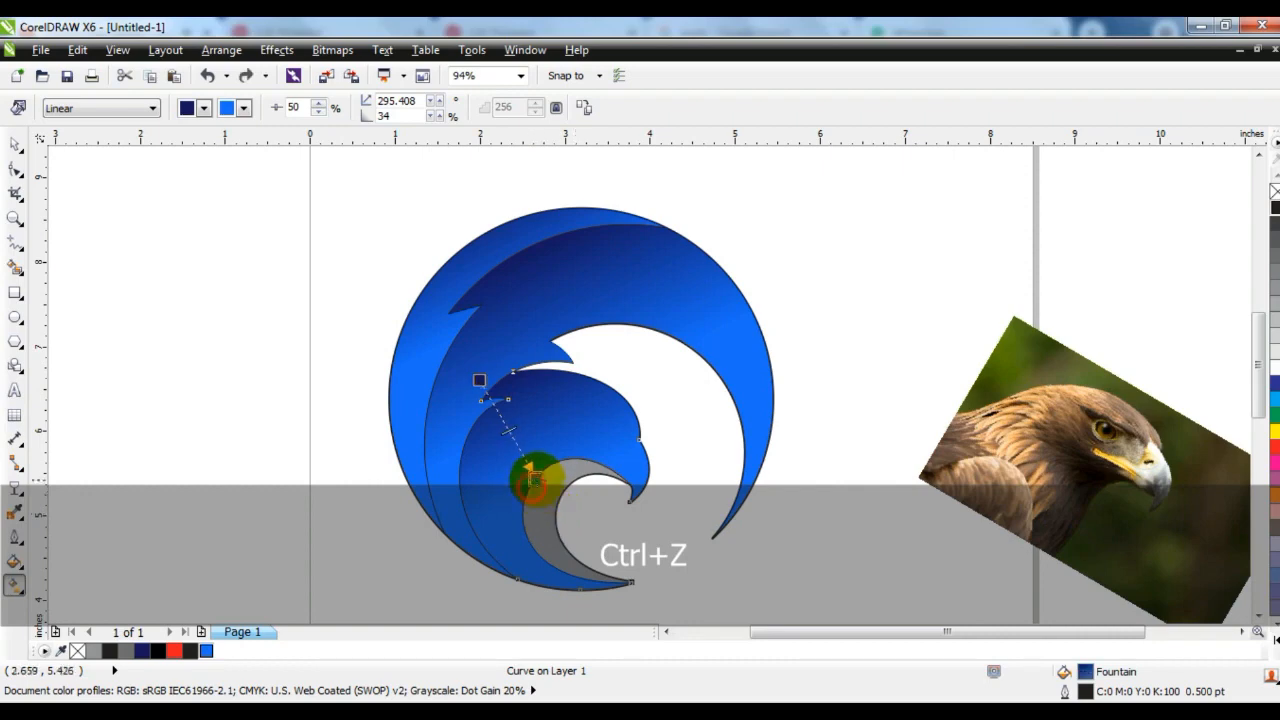
{"action": "left_click_drag", "start_coordinate": [536, 480], "coordinate": [533, 484]}
{"action": "left_click_drag", "start_coordinate": [480, 380], "coordinate": [486, 388]}
Apply a linear fountain fill from navy to bright blue on the narrow throat crescent, running diagonally toward its open side.
{"action": "left_click", "coordinate": [538, 496]}
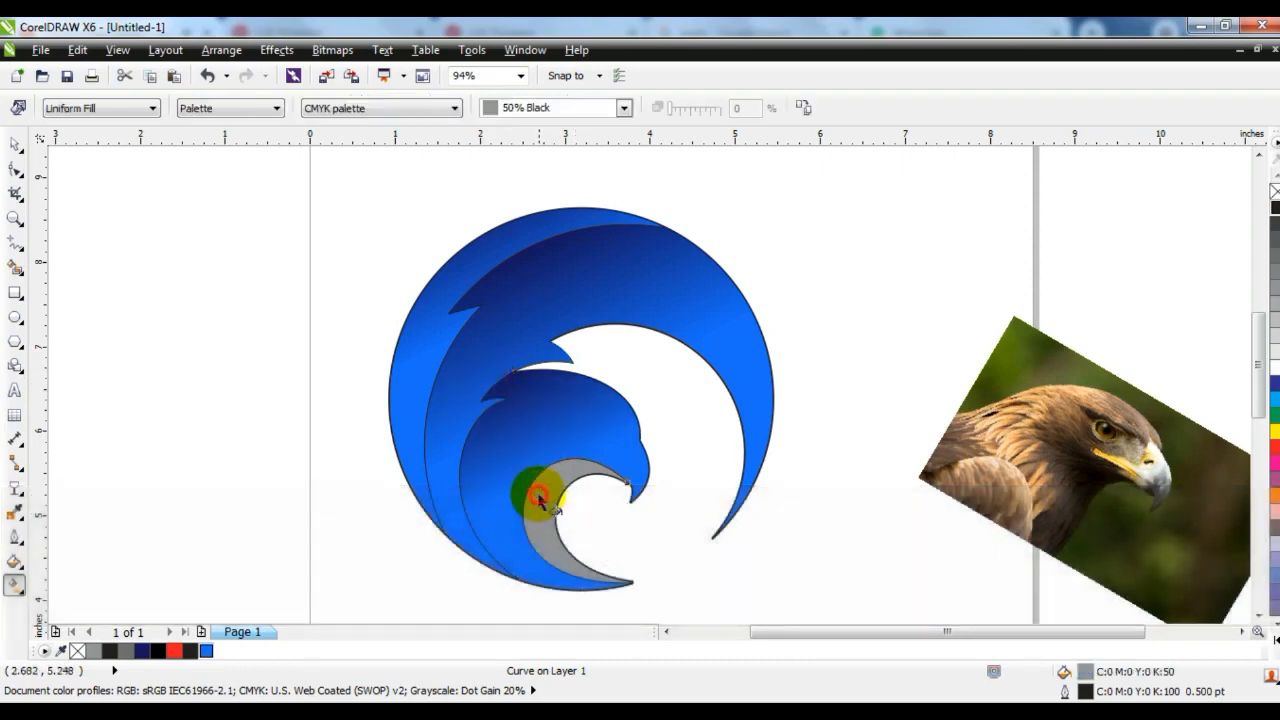
{"action": "left_click", "coordinate": [142, 651]}
{"action": "left_click_drag", "start_coordinate": [536, 472], "coordinate": [630, 551]}
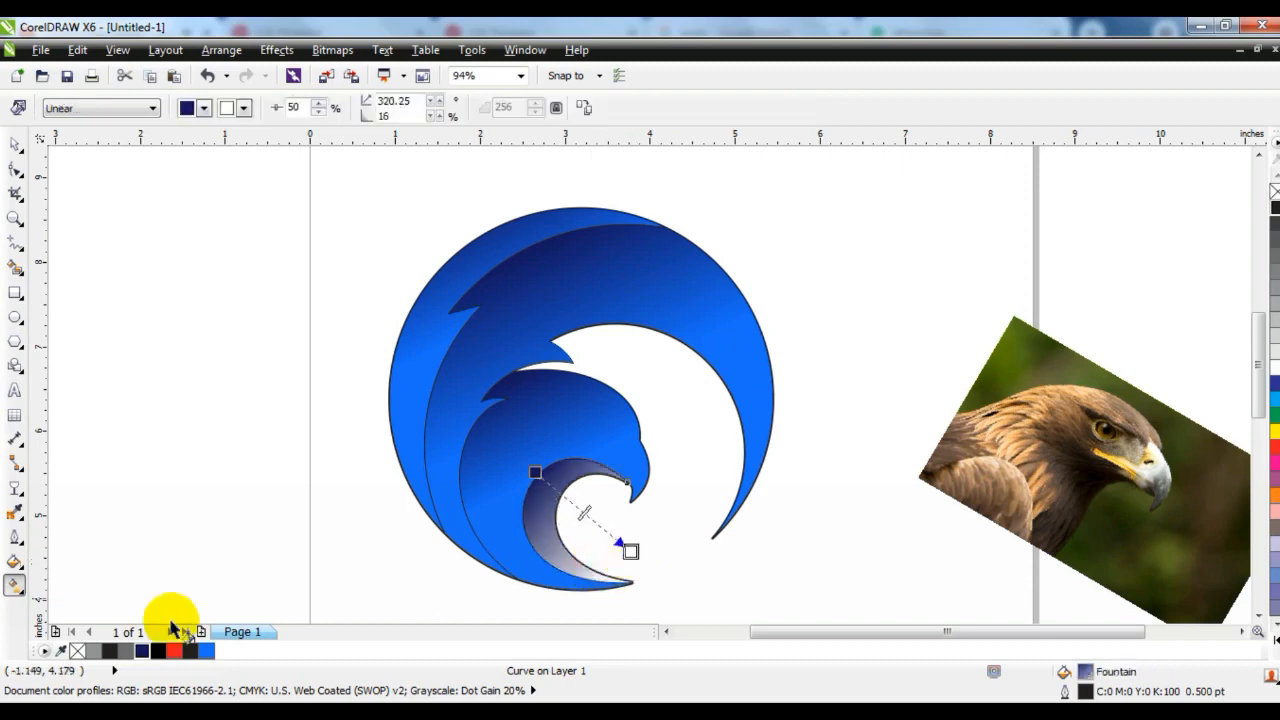
{"action": "left_click_drag", "start_coordinate": [206, 651], "coordinate": [638, 557]}
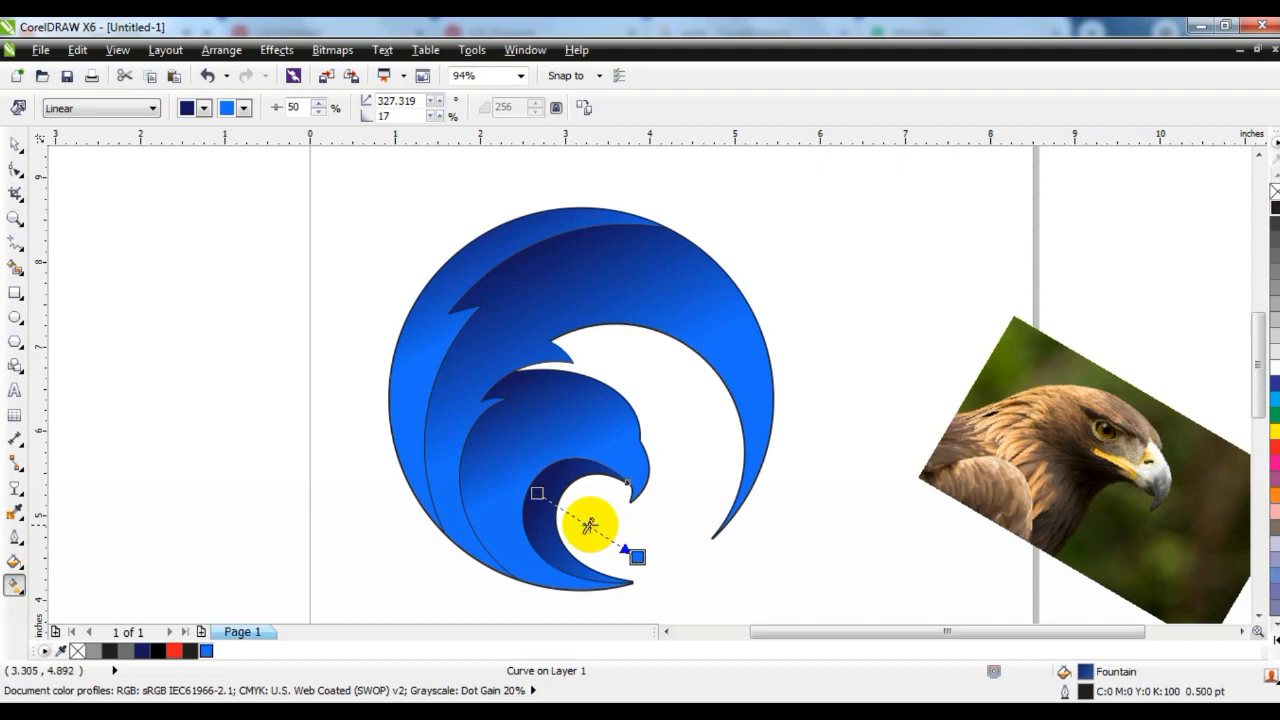
Draw a closed straight-sided triangle for the eye near the front of the eagle's head, its longest side about 0.35 in.
{"action": "left_click_drag", "start_coordinate": [582, 521], "coordinate": [582, 521]}
{"action": "left_click", "coordinate": [12, 294]}
{"action": "left_click", "coordinate": [17, 150]}
{"action": "left_click", "coordinate": [114, 334]}
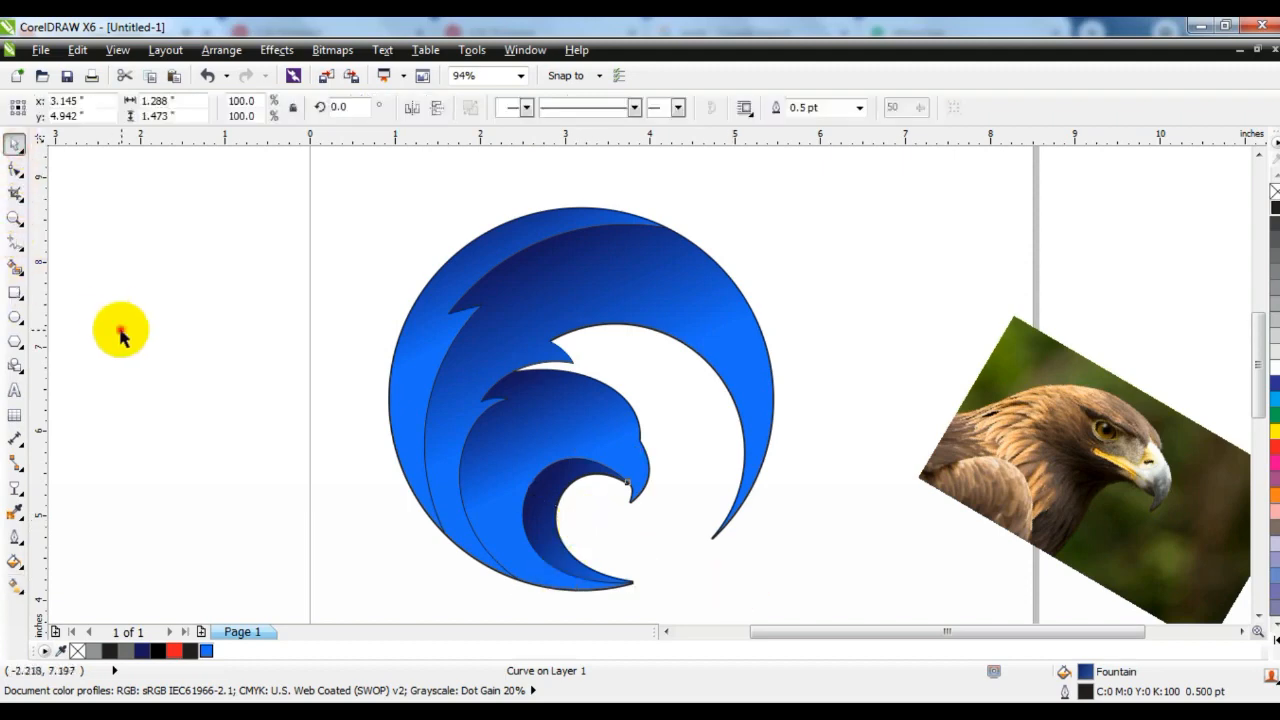
{"action": "left_click", "coordinate": [16, 218]}
{"action": "left_click_drag", "start_coordinate": [533, 369], "coordinate": [708, 466]}
{"action": "left_click_drag", "start_coordinate": [466, 266], "coordinate": [823, 523]}
{"action": "left_click", "coordinate": [14, 252]}
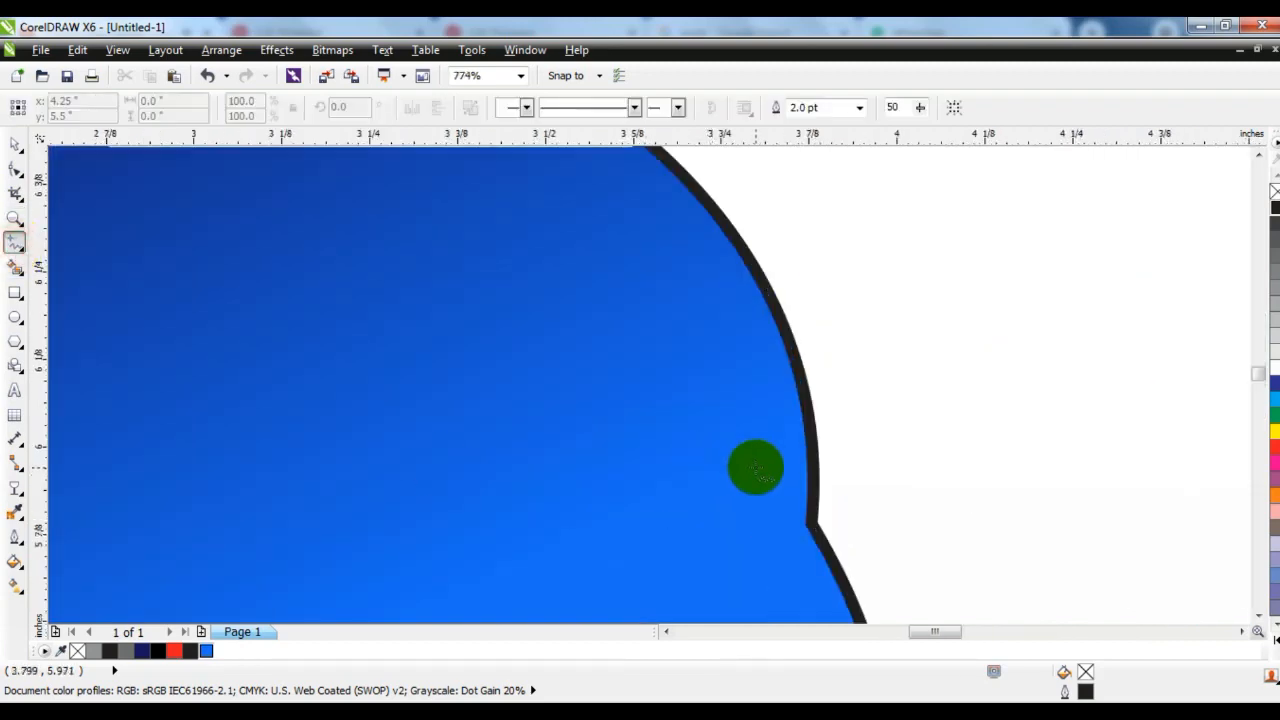
{"action": "left_click_drag", "start_coordinate": [755, 468], "coordinate": [730, 537]}
{"action": "double_click", "coordinate": [730, 537]}
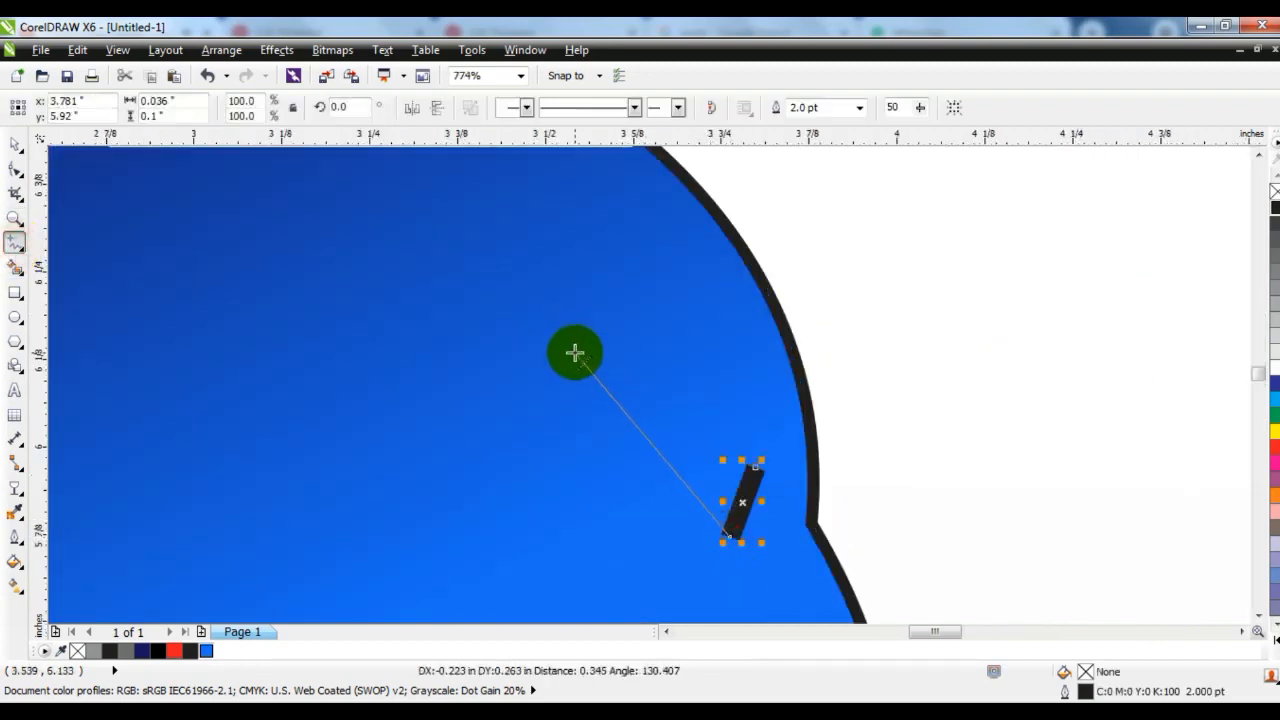
{"action": "double_click", "coordinate": [575, 353]}
{"action": "double_click", "coordinate": [753, 468]}
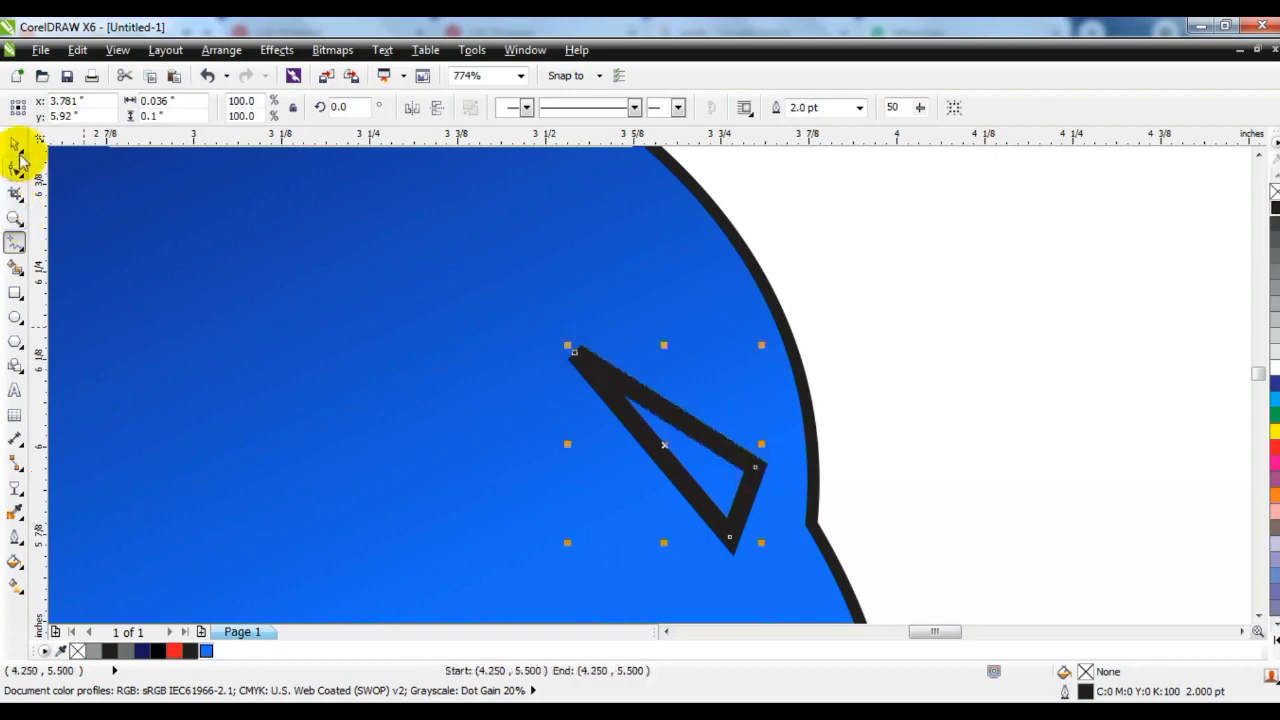
Fill the eye triangle with white and remove its outline.
{"action": "left_click", "coordinate": [14, 143]}
{"action": "left_click", "coordinate": [1272, 348]}
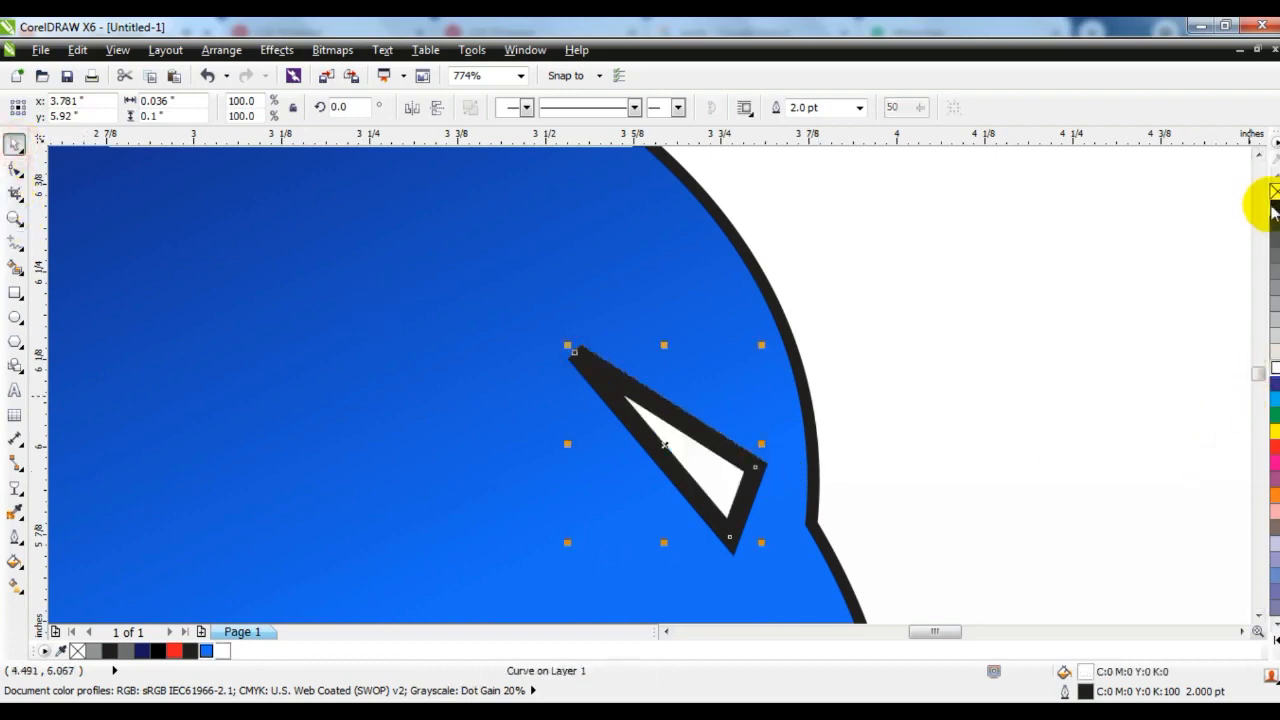
{"action": "right_click", "coordinate": [1274, 191]}
{"action": "key", "text": "F3"}
{"action": "key", "text": "Escape"}
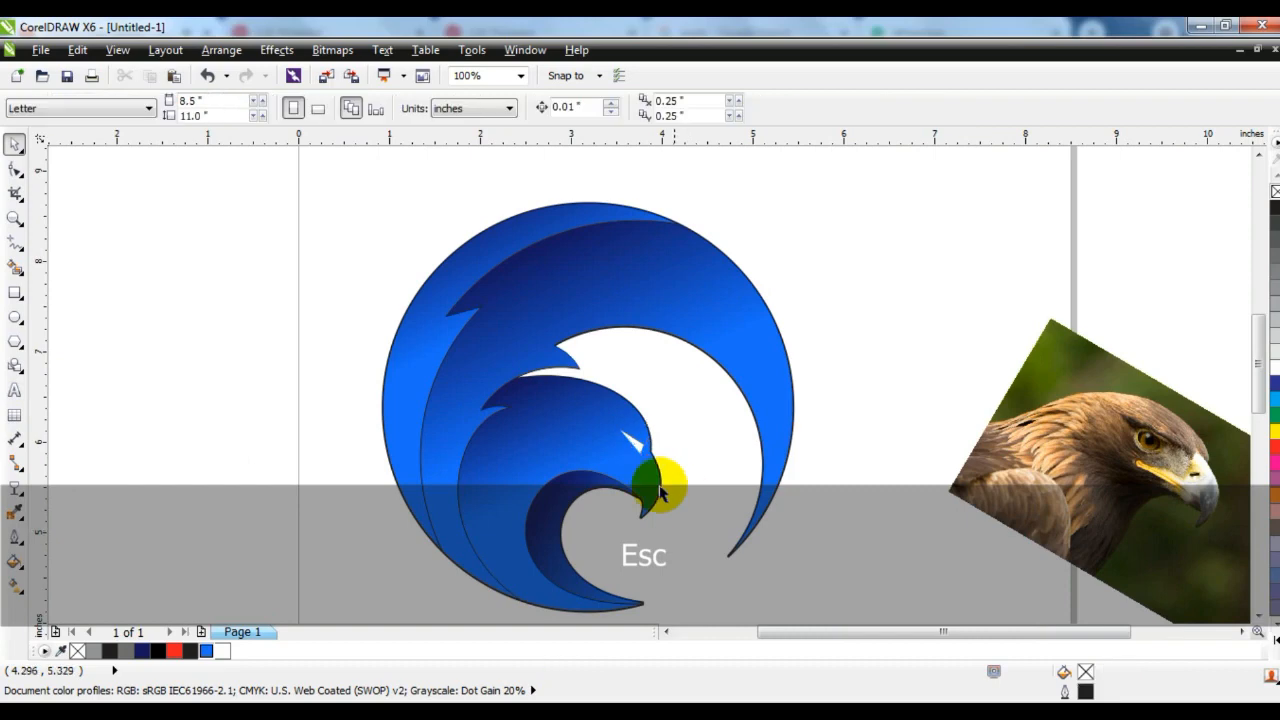
Scale the white eye triangle to 83.5%, rotate it to 349.5° and position it just behind the brow.
{"action": "left_click", "coordinate": [623, 430]}
{"action": "key", "text": "F3"}
{"action": "left_click_drag", "start_coordinate": [711, 455], "coordinate": [708, 450]}
{"action": "left_click", "coordinate": [716, 481]}
{"action": "left_click_drag", "start_coordinate": [752, 546], "coordinate": [687, 509]}
{"action": "left_click_drag", "start_coordinate": [749, 556], "coordinate": [731, 532]}
{"action": "key", "text": "F3"}
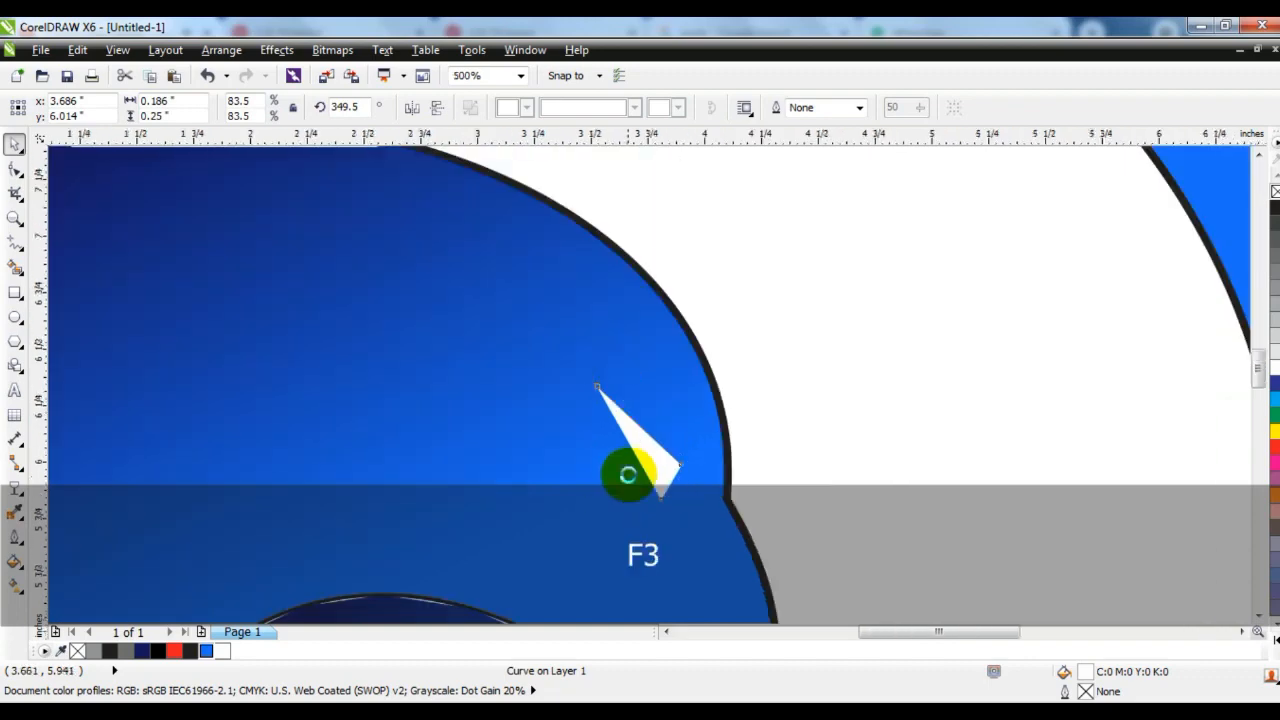
{"action": "key", "text": "F3"}
{"action": "key", "text": "F3"}
{"action": "key", "text": "F3"}
{"action": "key", "text": "Escape"}
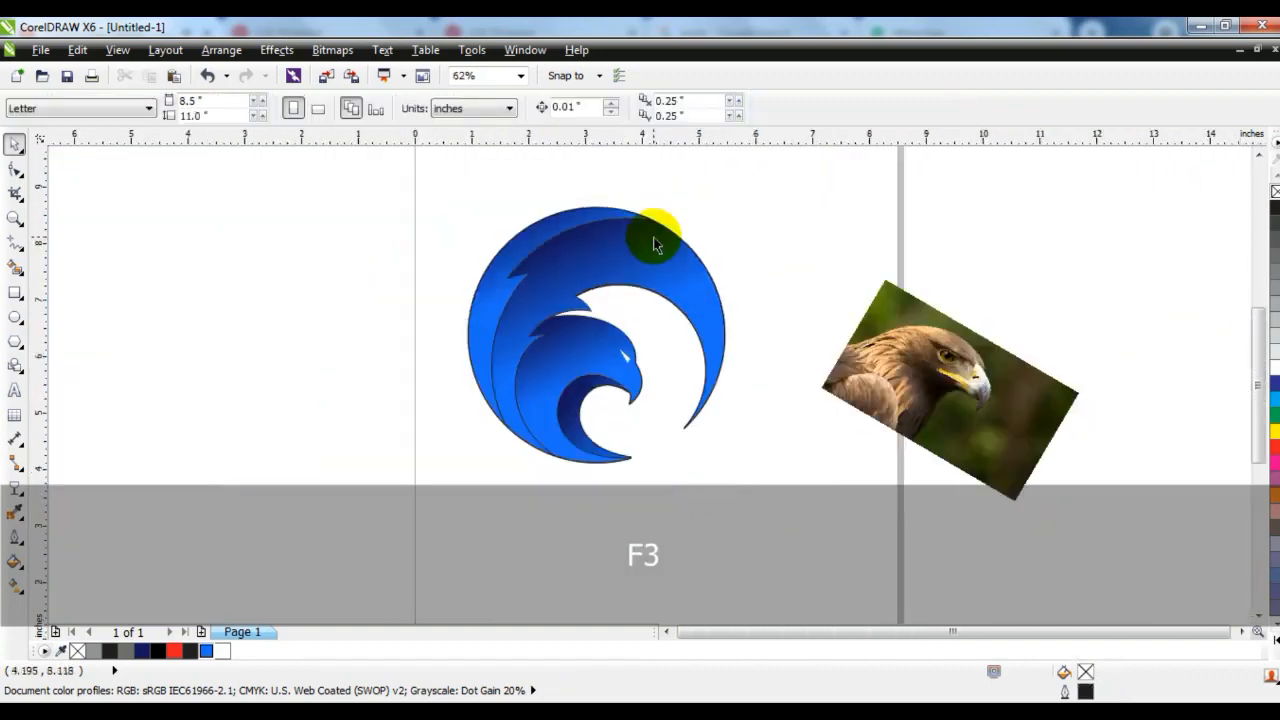
Try removing the outlines from all the logo shapes at once, and undo the removal.
{"action": "left_click", "coordinate": [625, 360]}
{"action": "left_click", "coordinate": [743, 357]}
{"action": "left_click_drag", "start_coordinate": [777, 497], "coordinate": [436, 185]}
{"action": "right_click", "coordinate": [1275, 191]}
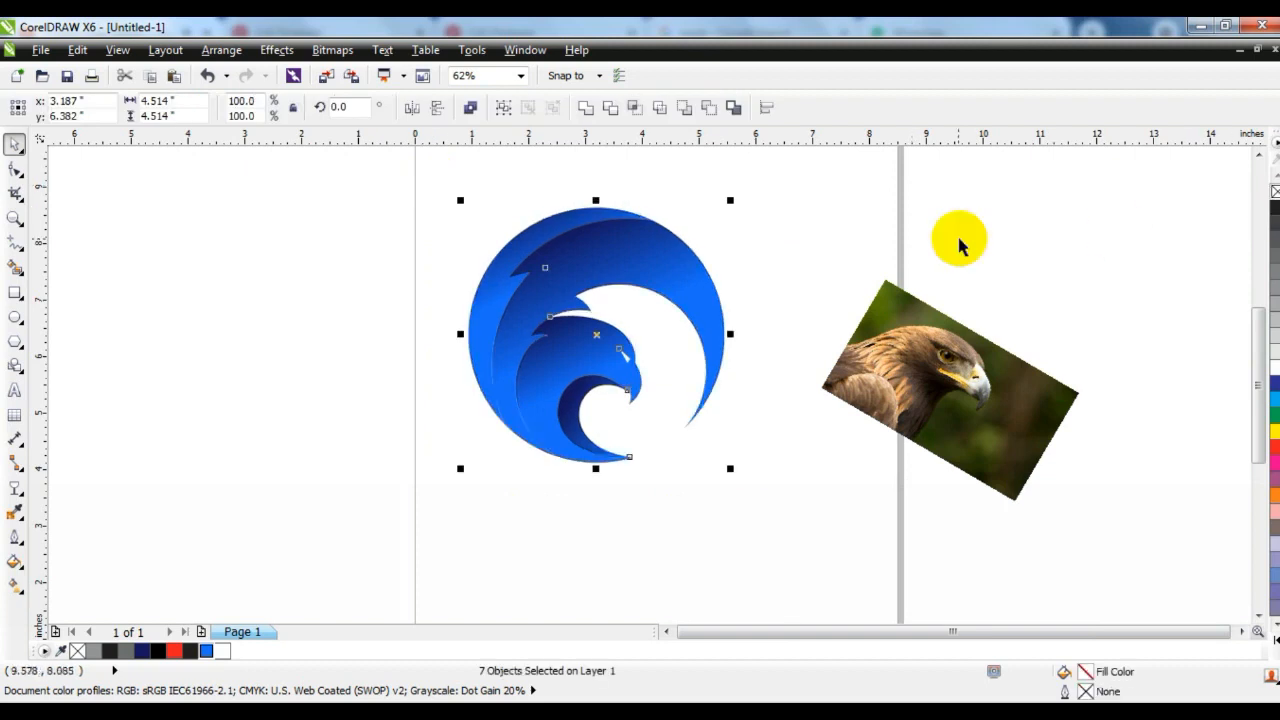
{"action": "left_click", "coordinate": [959, 240]}
{"action": "key", "text": "ctrl+z"}
{"action": "left_click", "coordinate": [818, 487]}
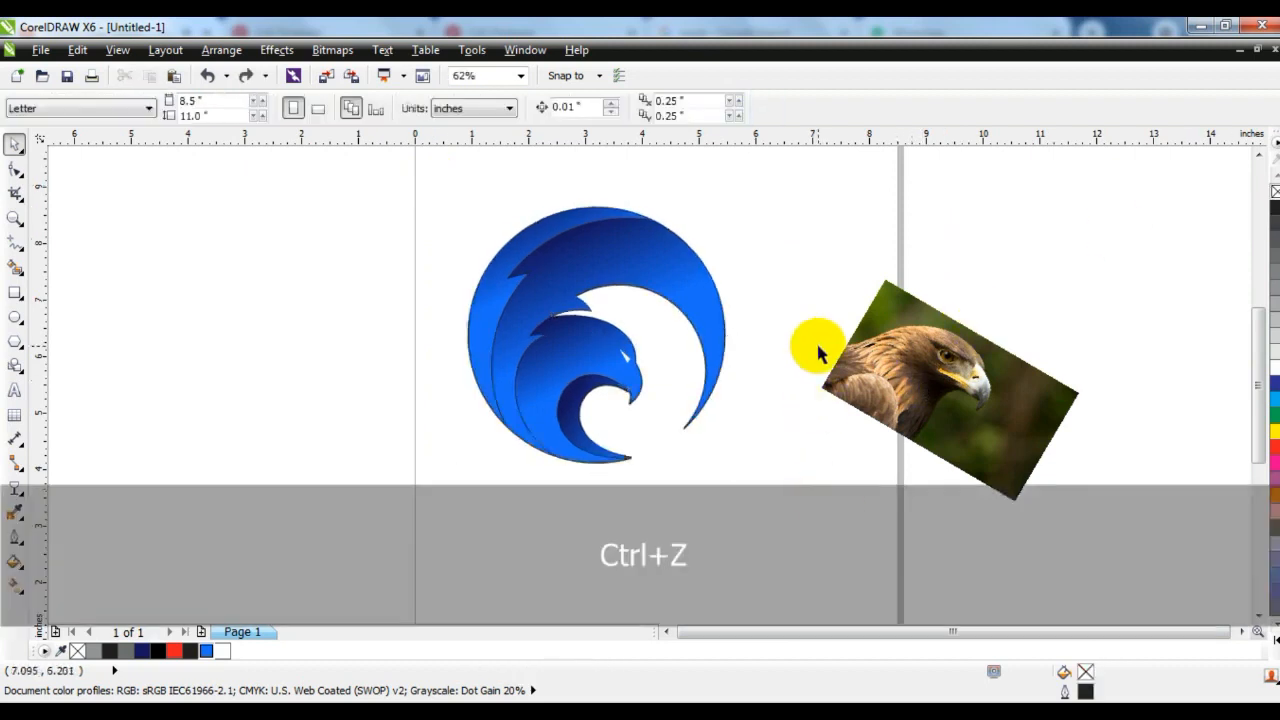
Deselect the logo and examine it in a full-screen preview.
{"action": "key", "text": "shift+F2"}
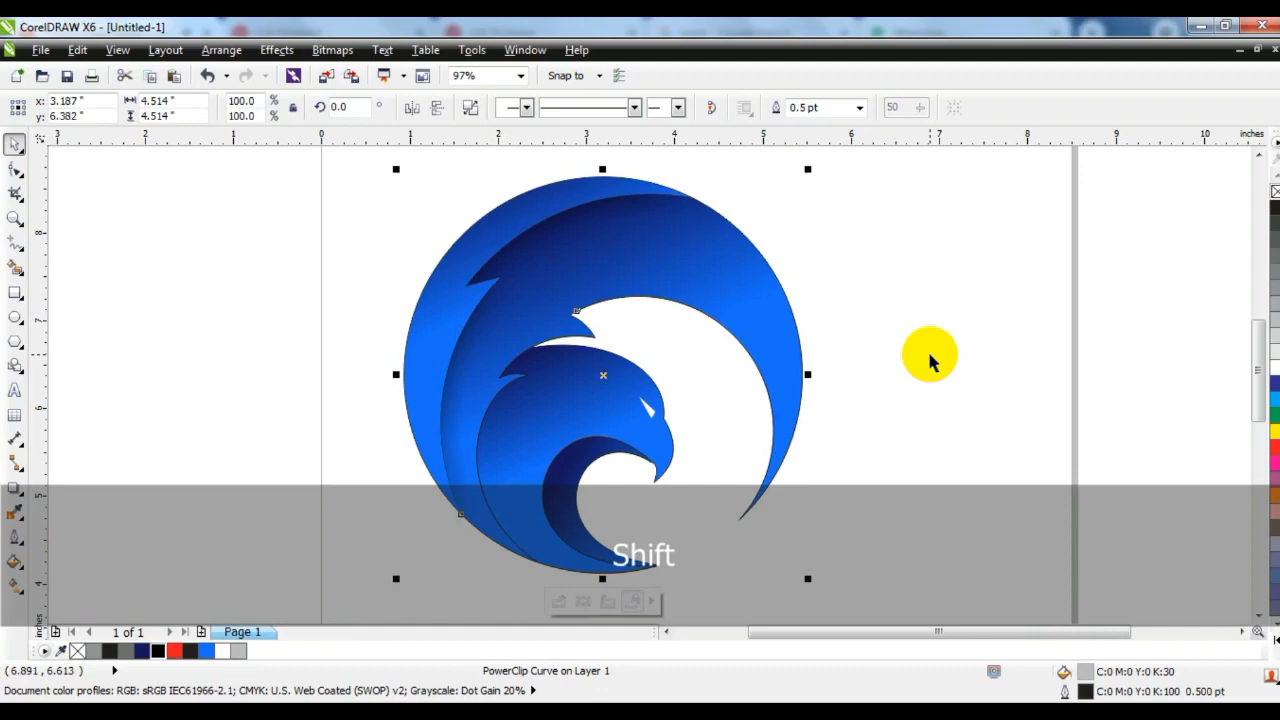
{"action": "key", "text": "Escape"}
{"action": "key", "text": "F9"}
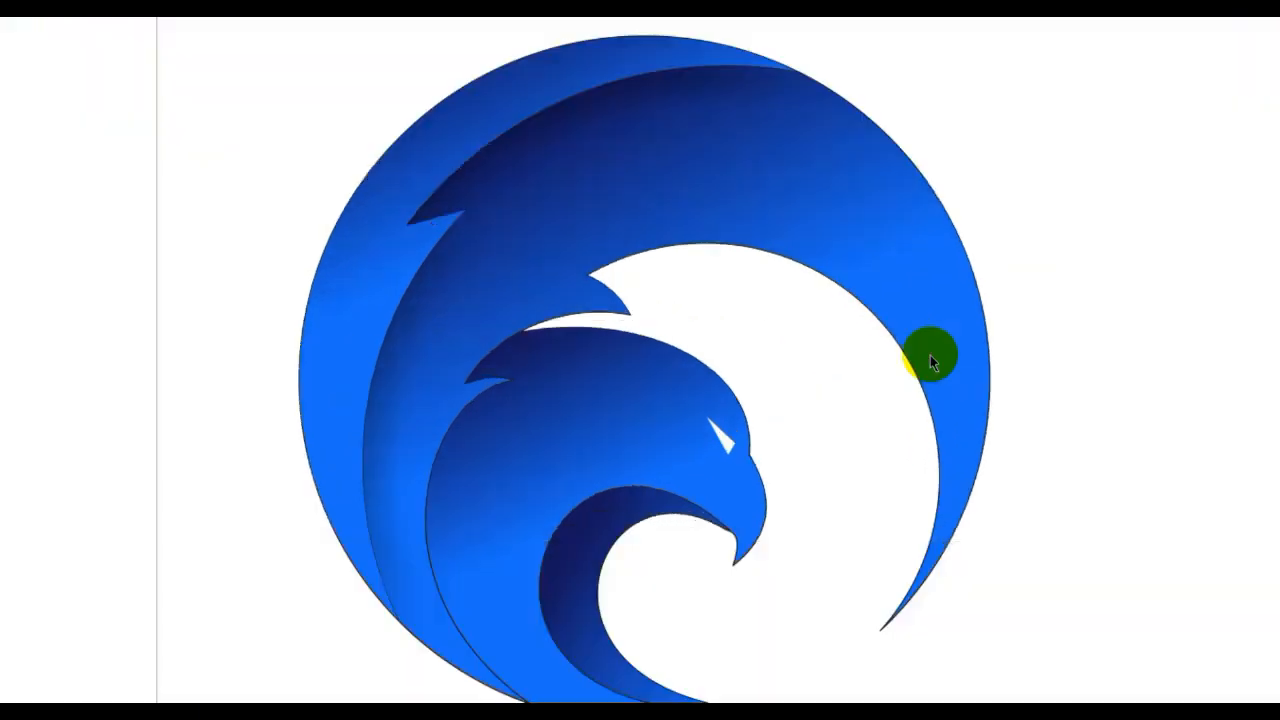